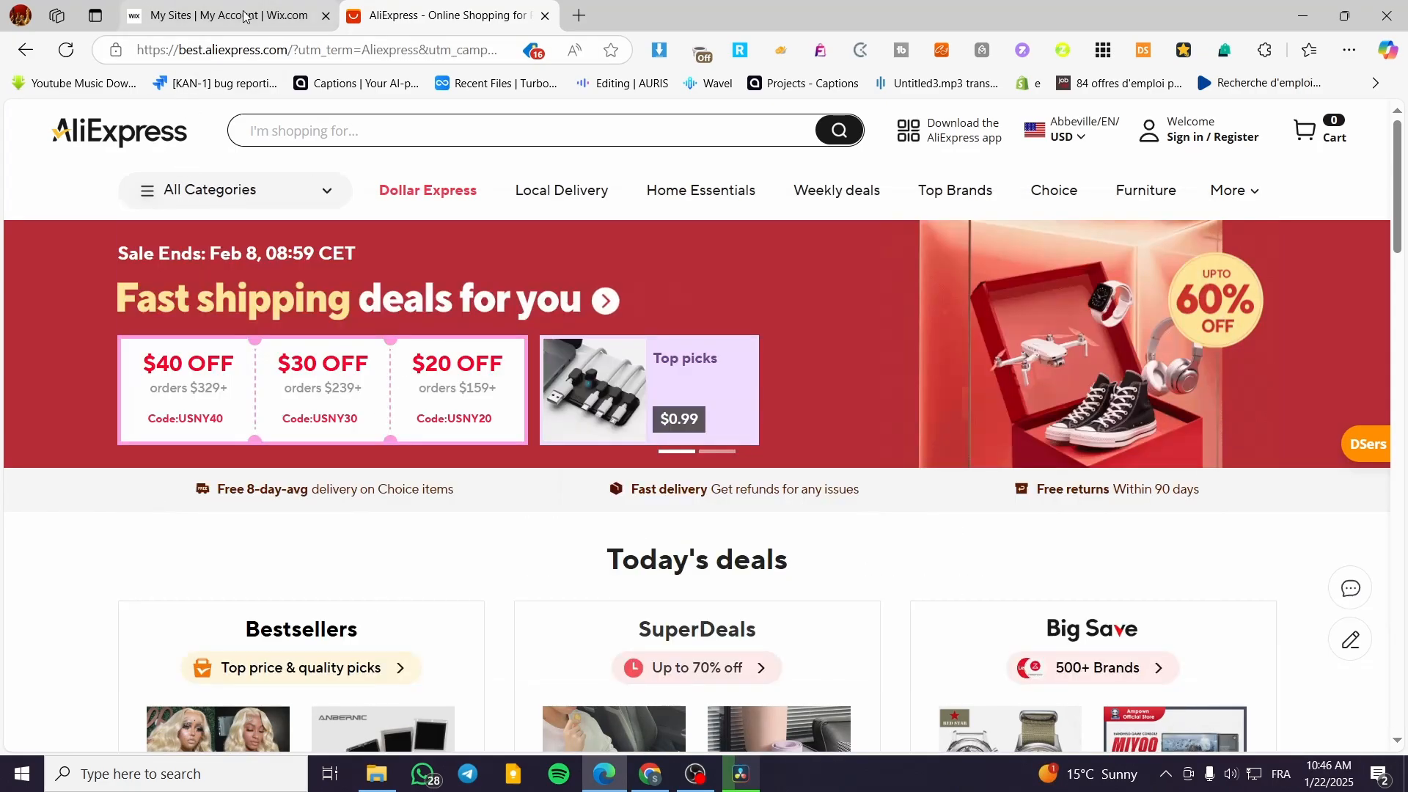
{"action": "left_click", "coordinate": [227, 16]}
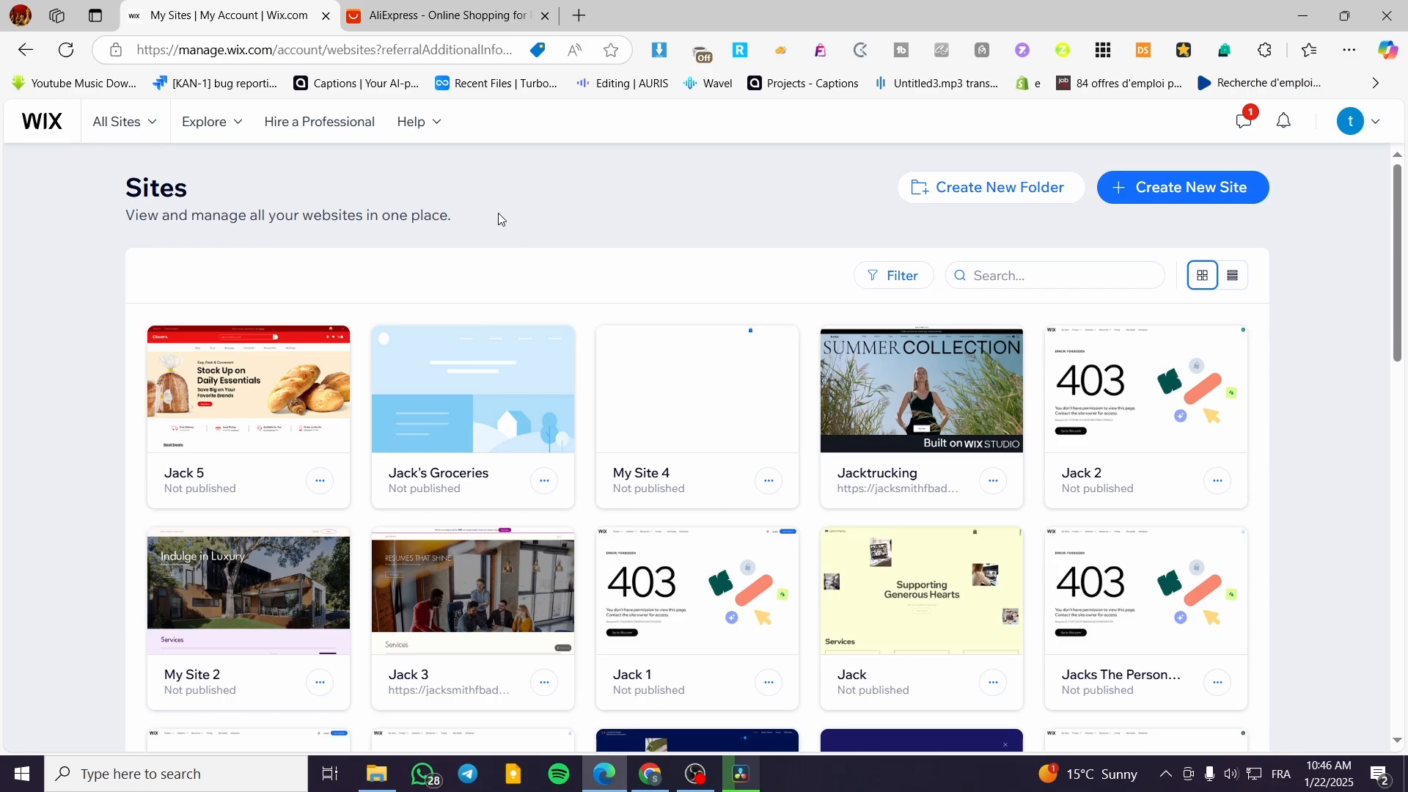
{"action": "left_click", "coordinate": [438, 7]}
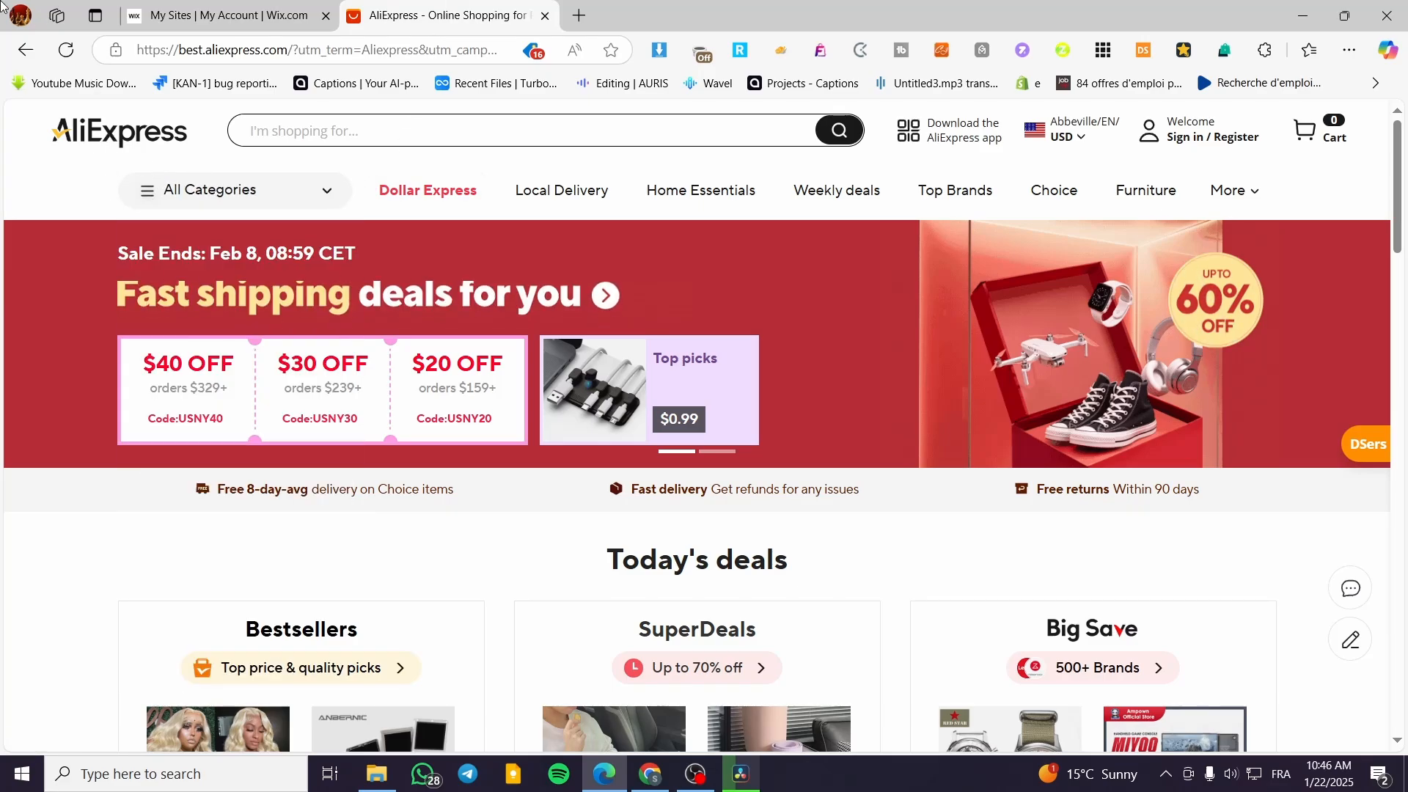
{"action": "left_click", "coordinate": [187, 7]}
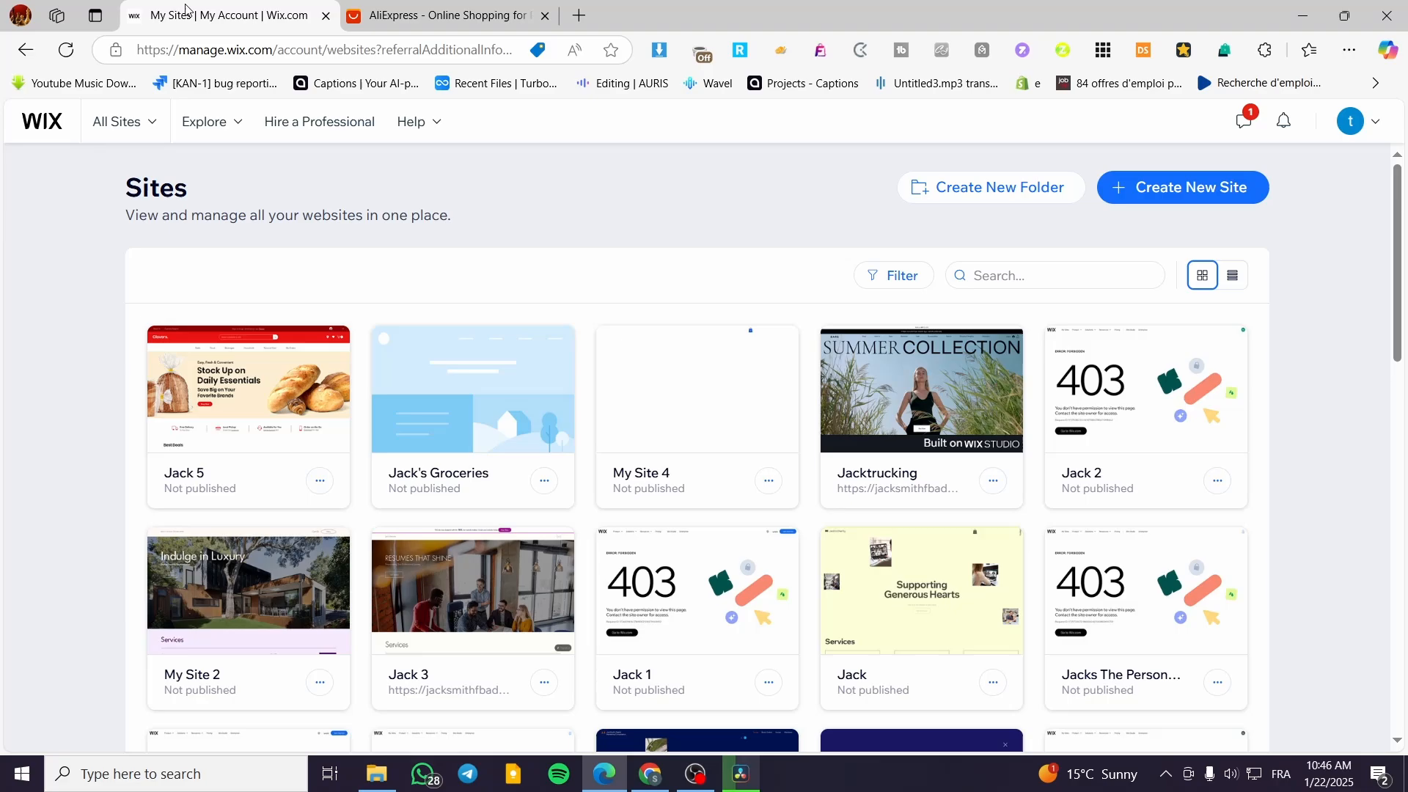
{"action": "left_click", "coordinate": [385, 8]}
{"action": "mouse_move", "coordinate": [1231, 141]}
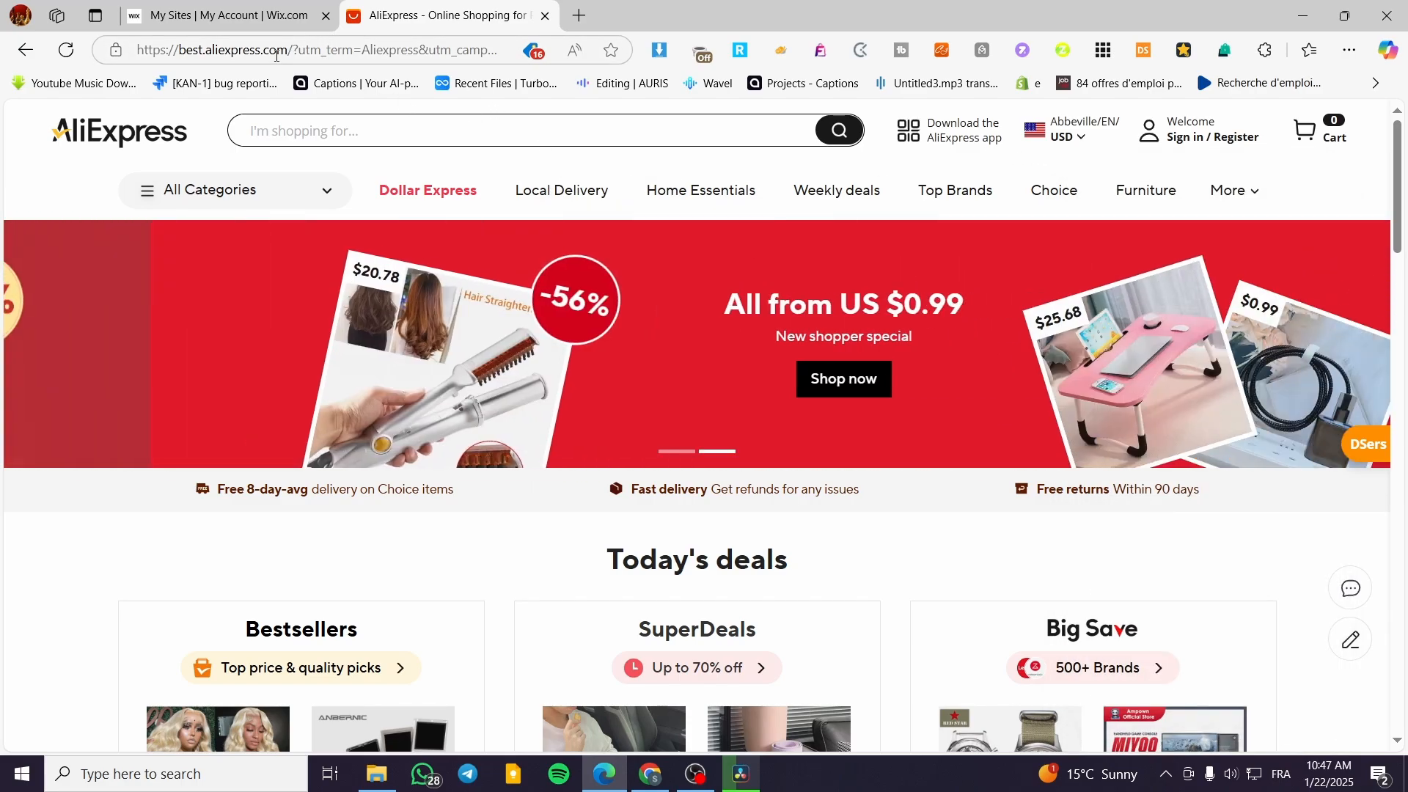
Start a new Wix site in a separate tab, choosing the Wix Editor and setup without the AI chat.
{"action": "left_click", "coordinate": [266, 10]}
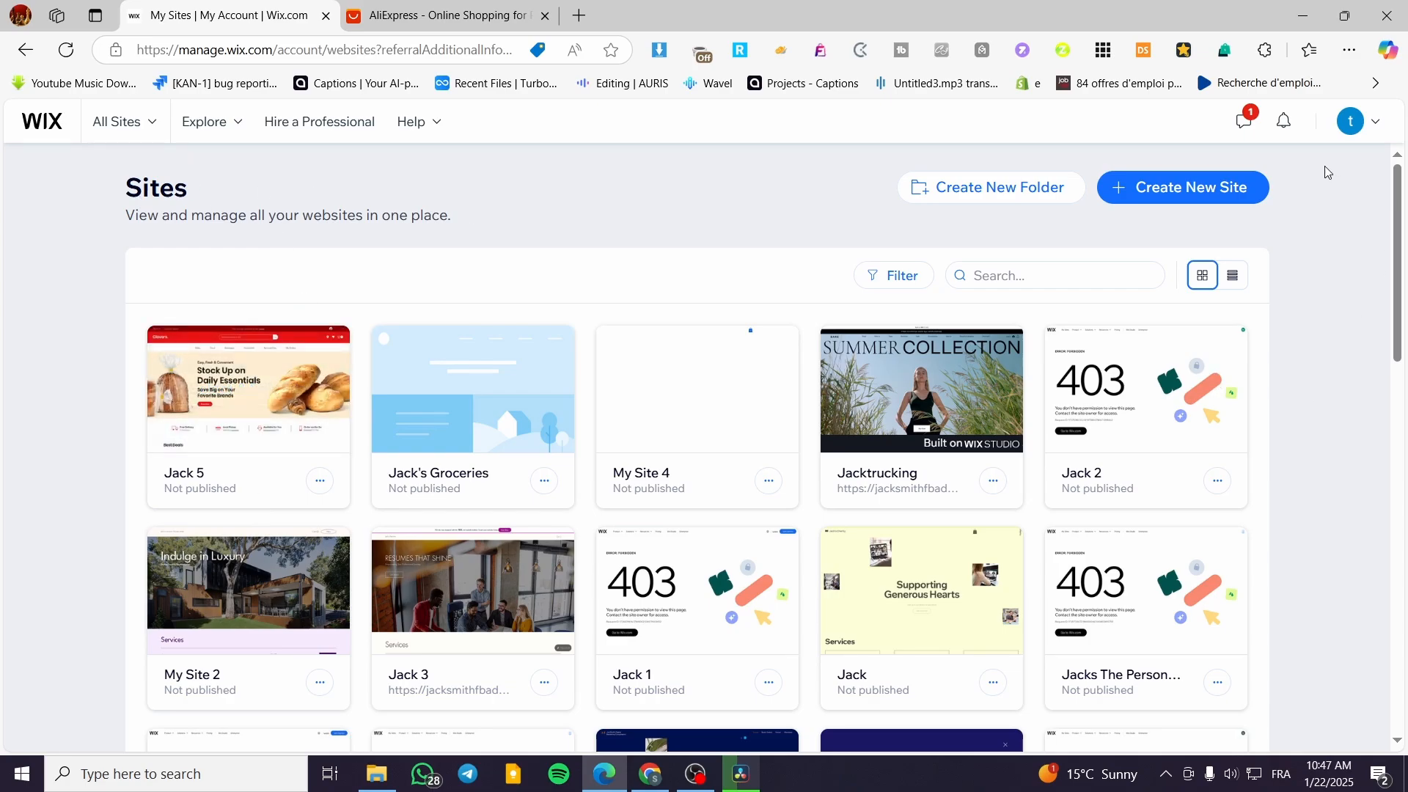
{"action": "right_click", "coordinate": [1180, 190]}
{"action": "left_click", "coordinate": [1206, 198]}
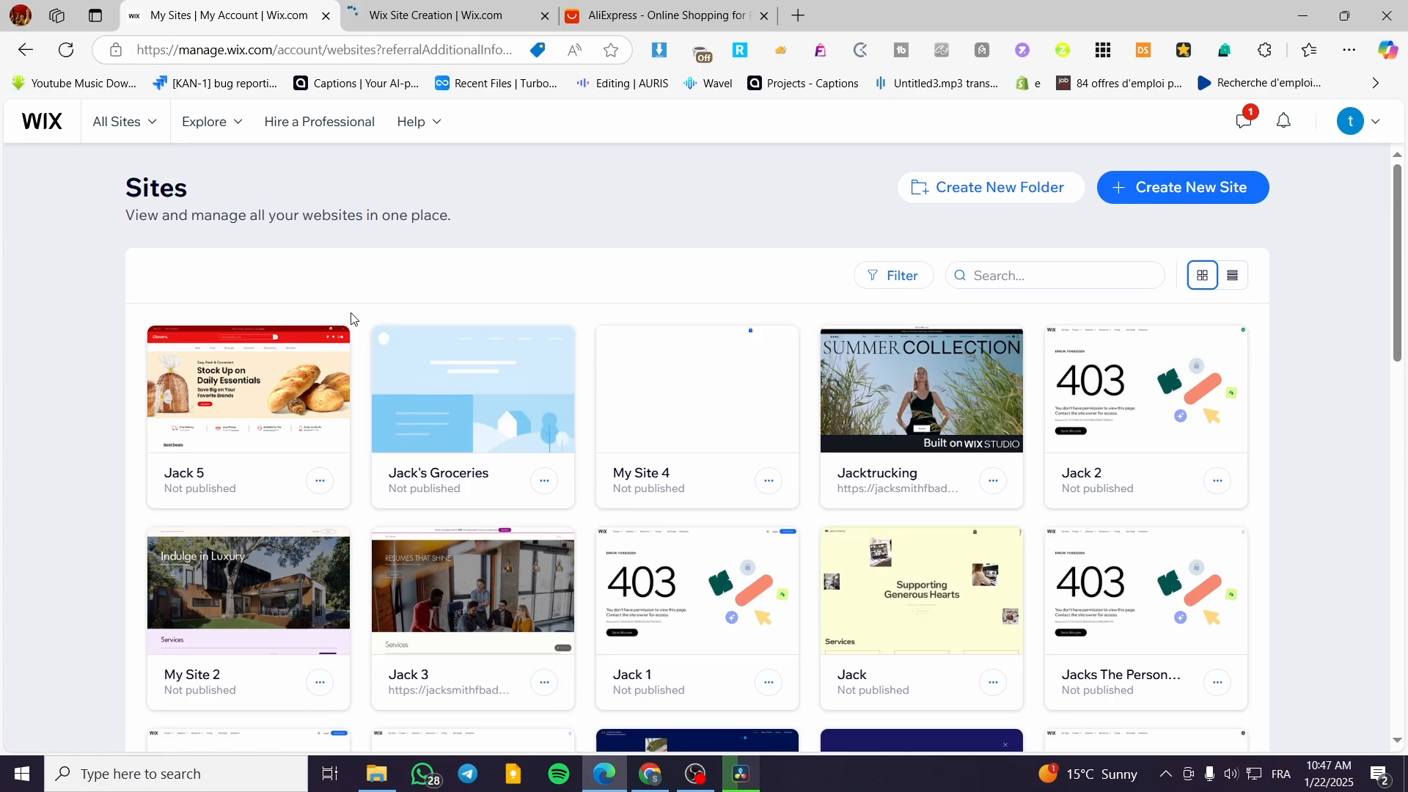
{"action": "left_click", "coordinate": [353, 16]}
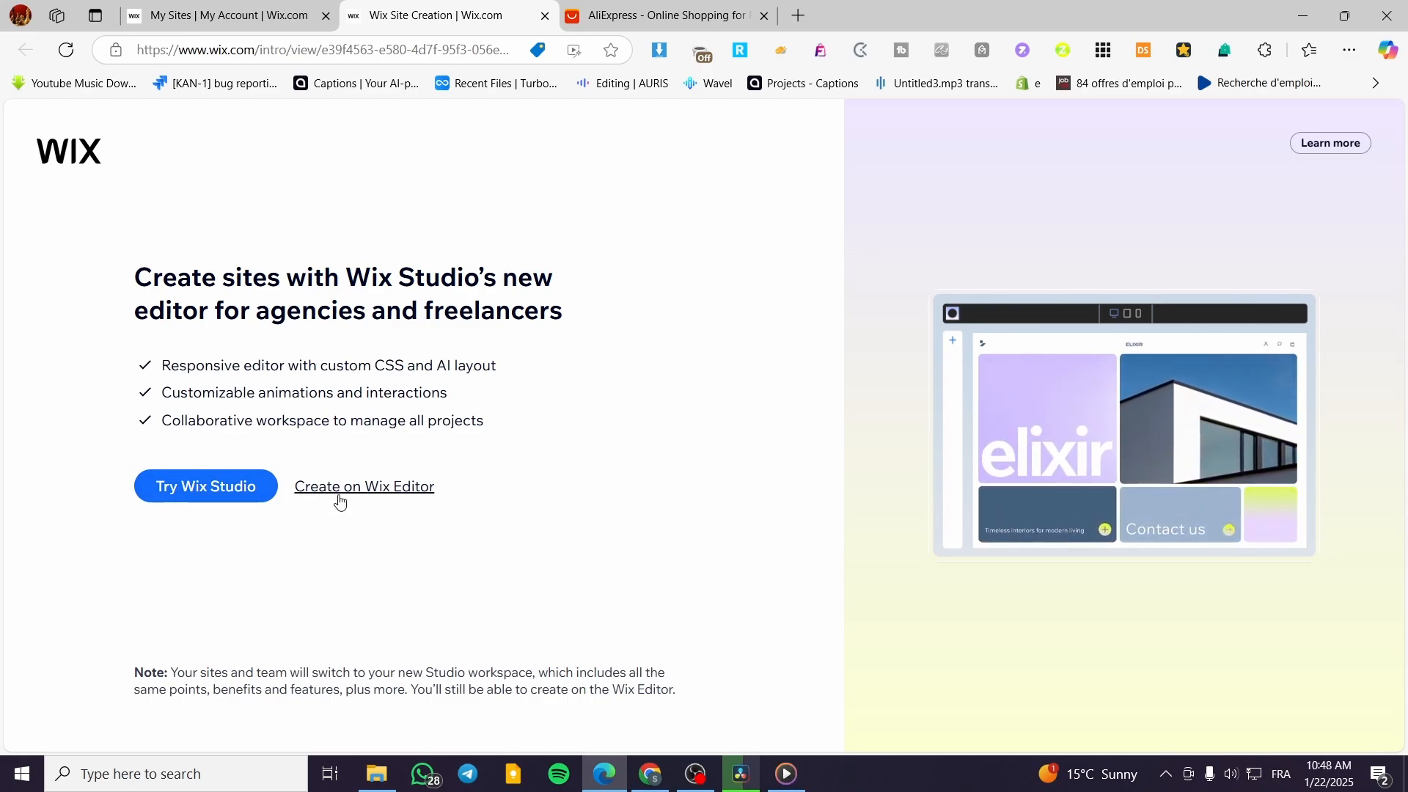
{"action": "left_click", "coordinate": [366, 494]}
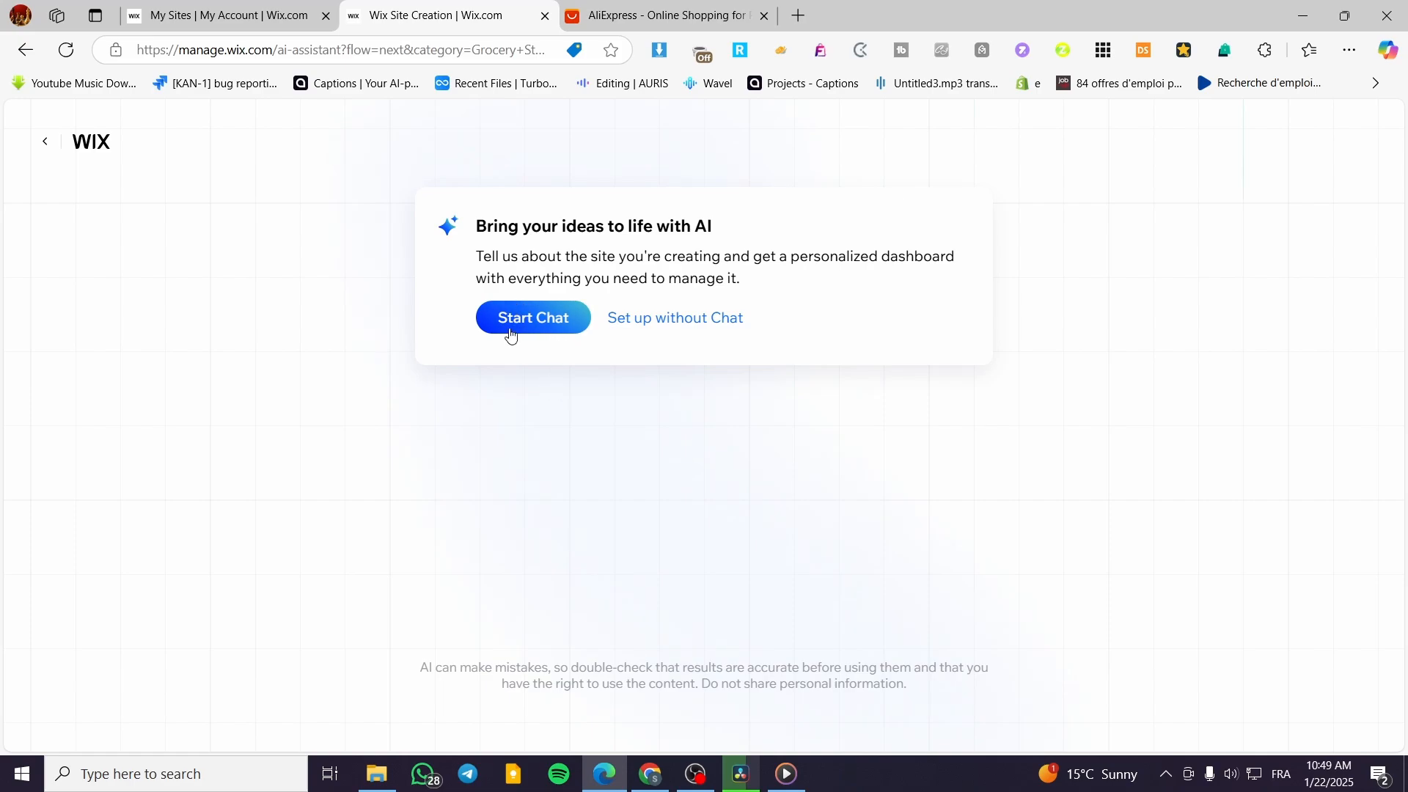
{"action": "left_click", "coordinate": [646, 330]}
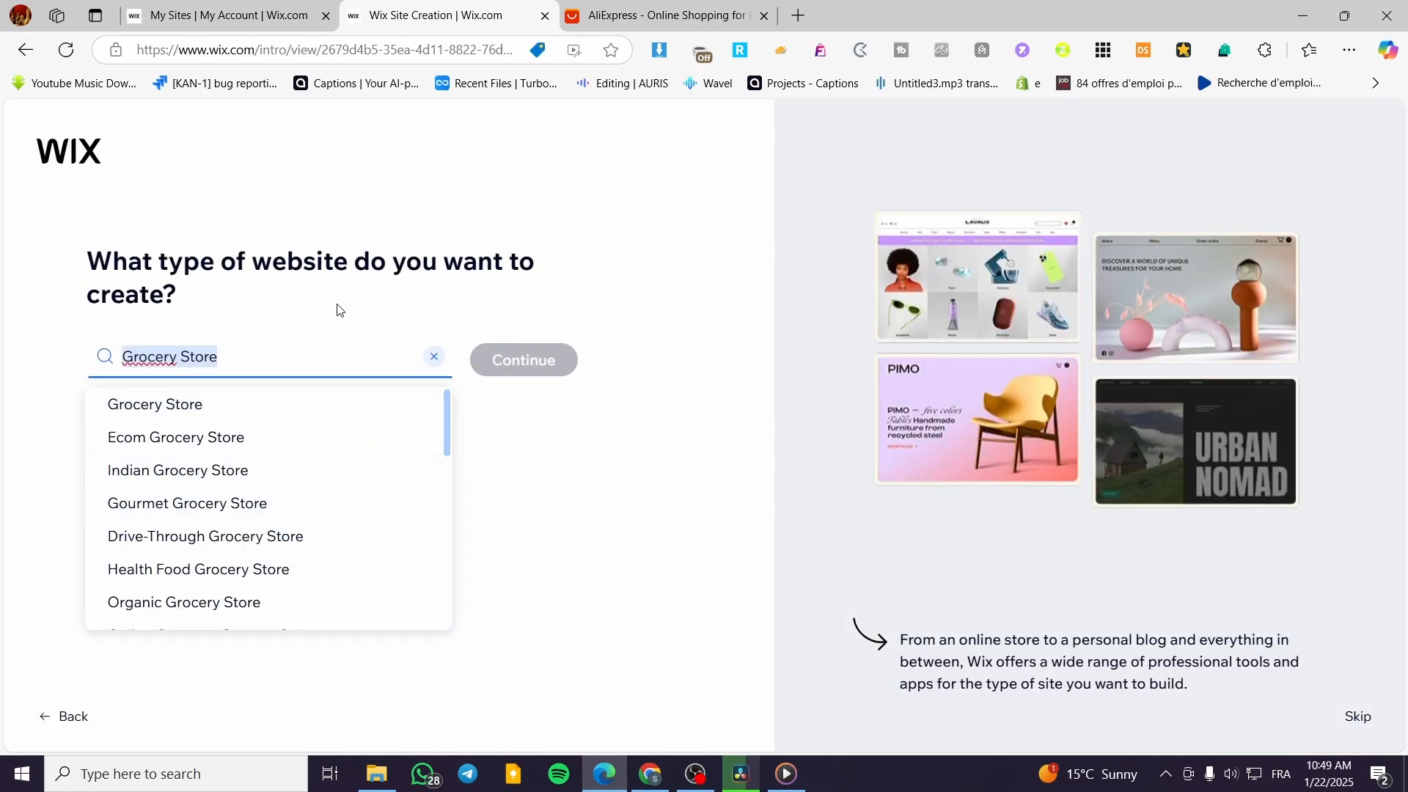
Replace the website type with "Dropshipping" and continue the site setup.
{"action": "key", "text": "BackSpace"}
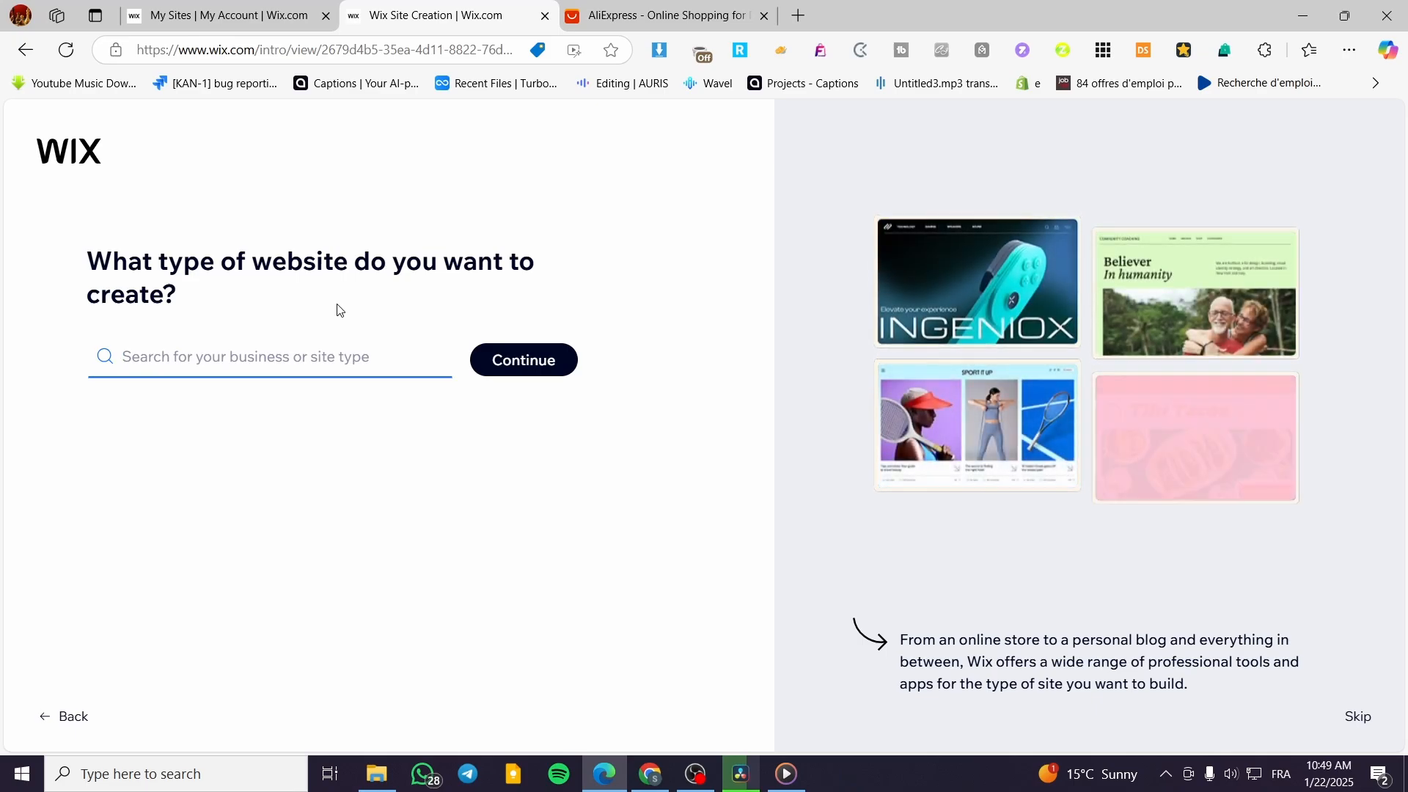
{"action": "type", "text": "D"}
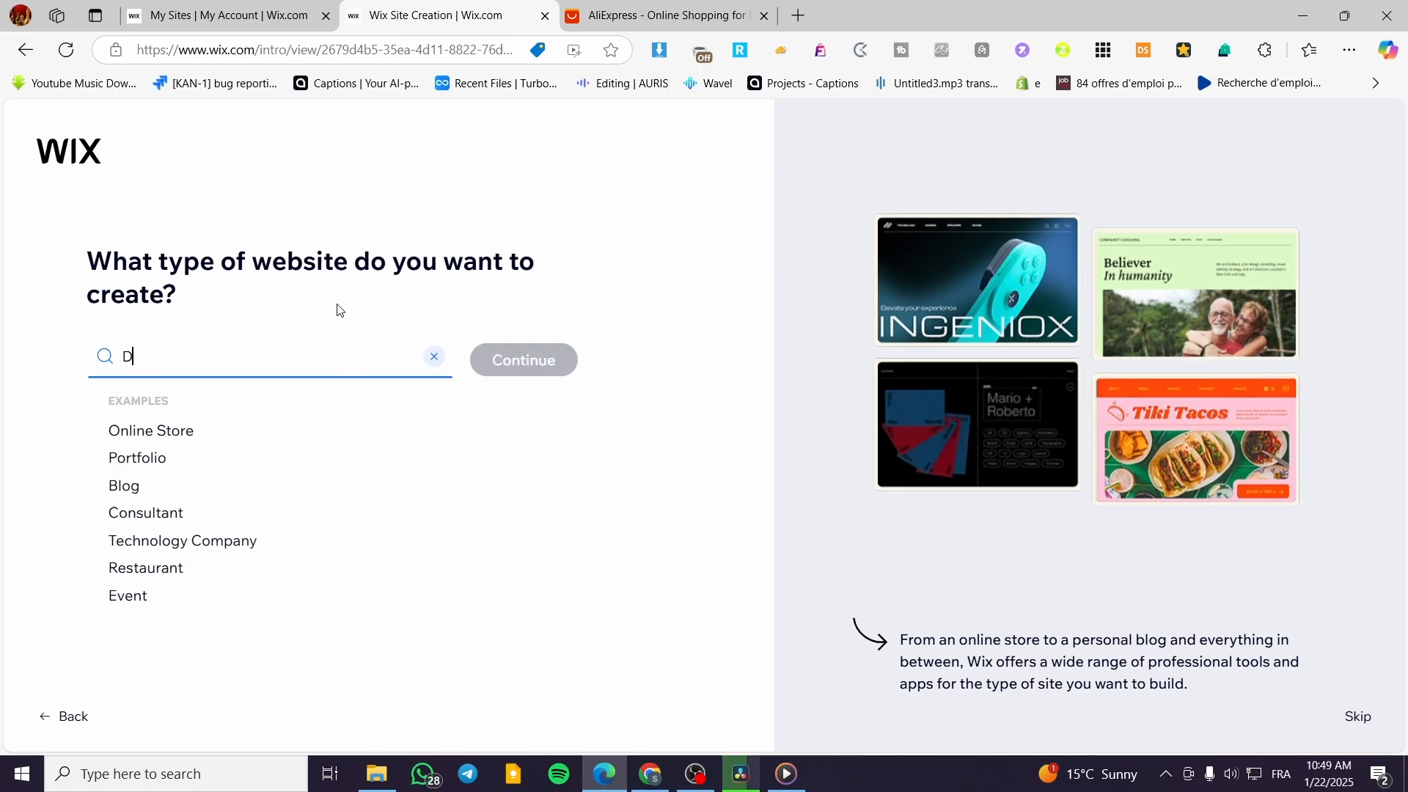
{"action": "type", "text": "ropshi"}
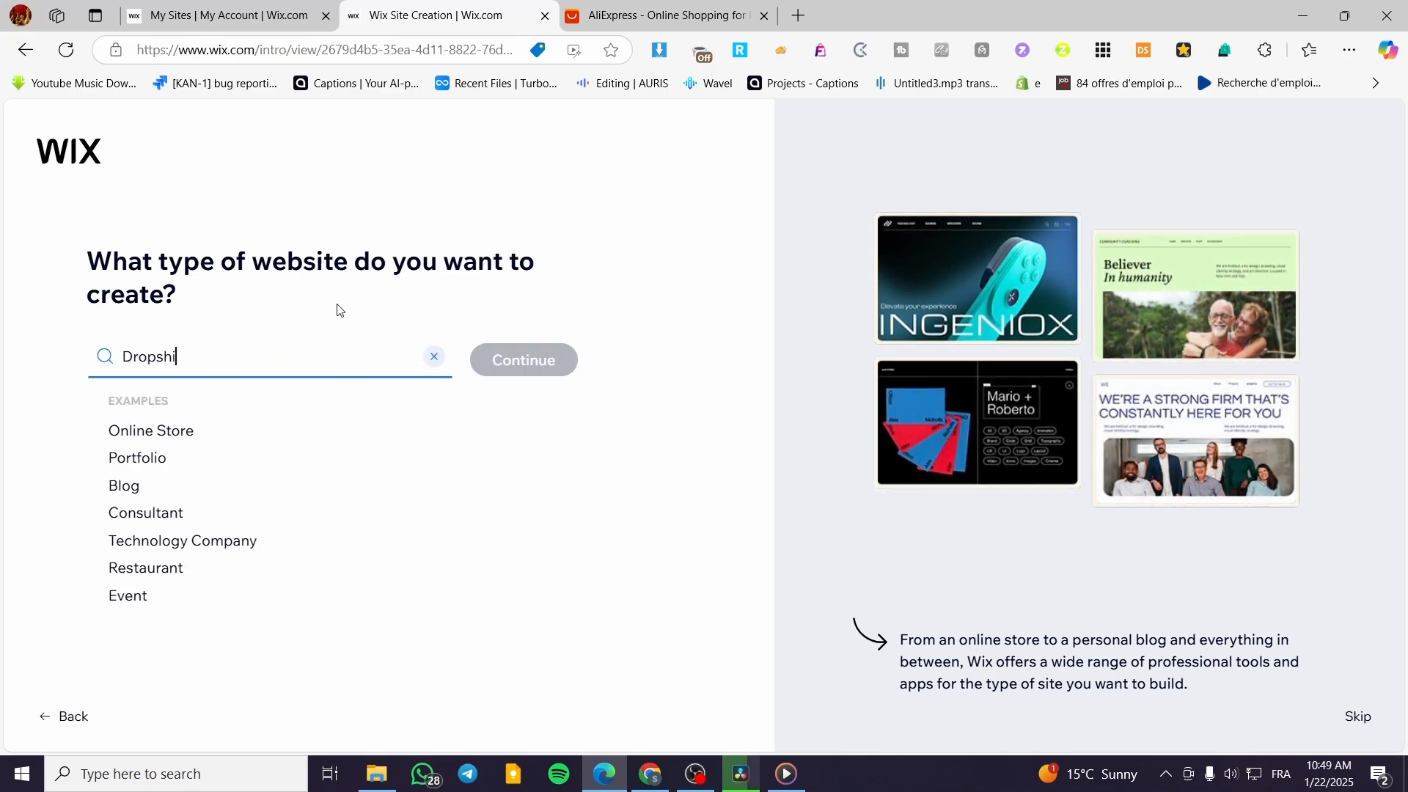
{"action": "type", "text": "ng"}
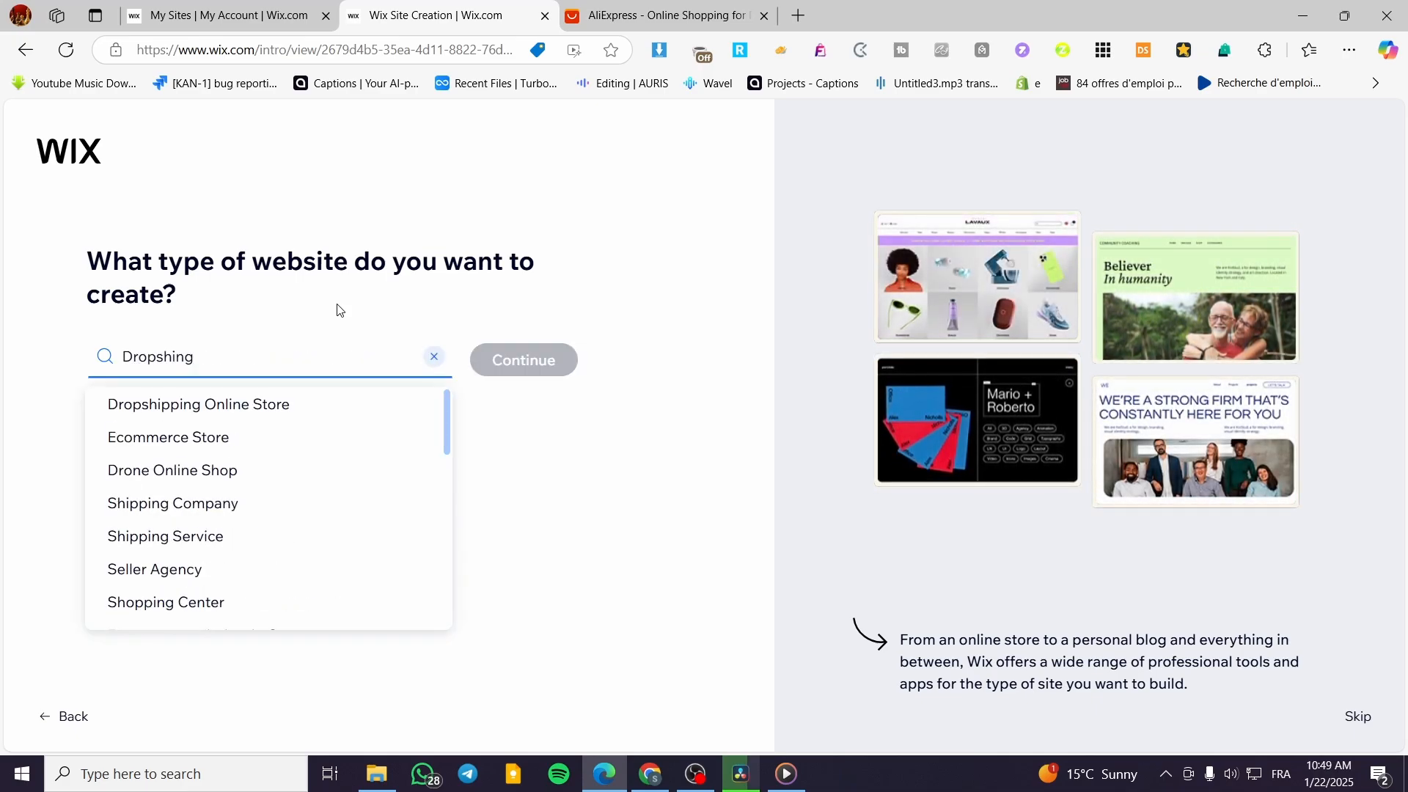
{"action": "key", "text": "BackSpace"}
{"action": "key", "text": "BackSpace"}
{"action": "type", "text": "ppi"}
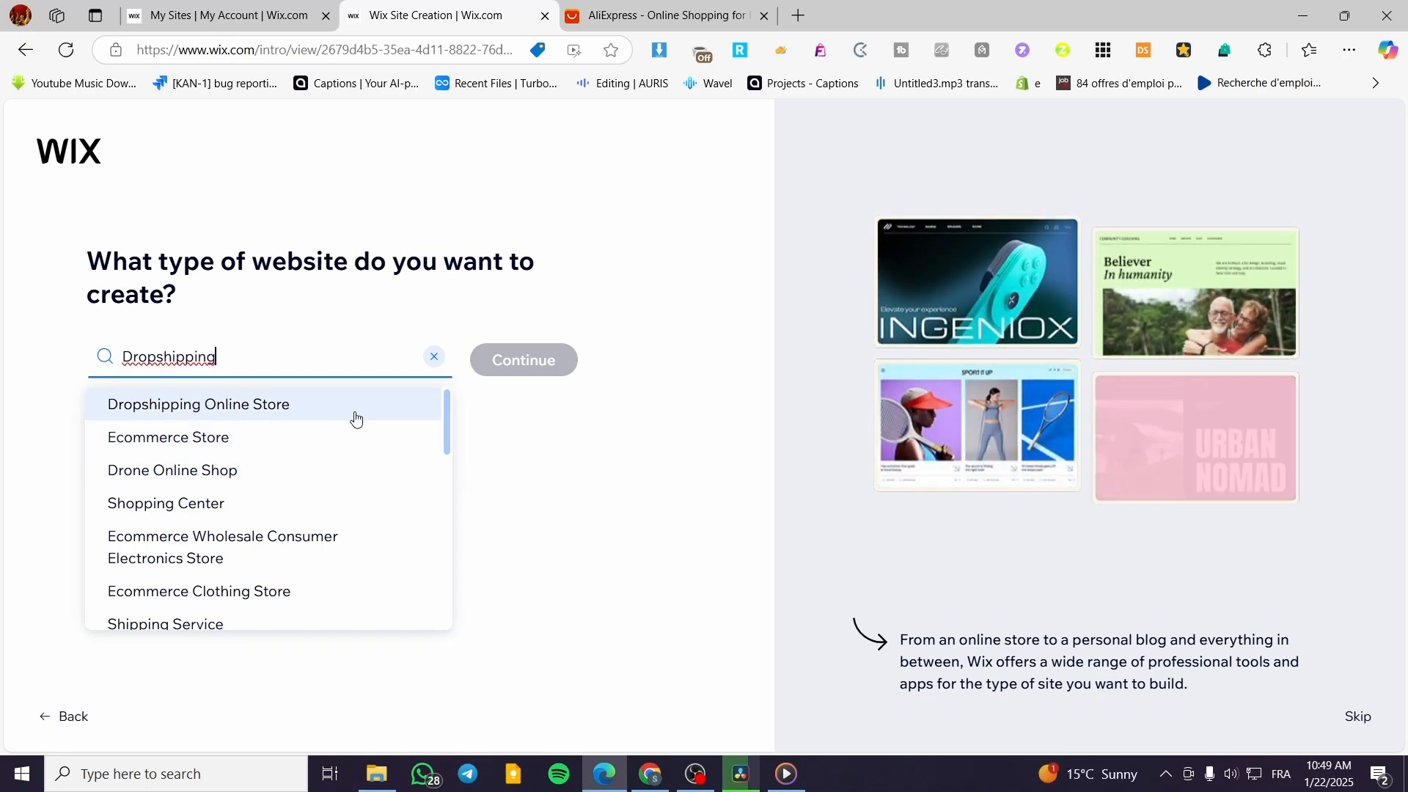
{"action": "right_click", "coordinate": [163, 440]}
{"action": "left_click", "coordinate": [141, 440]}
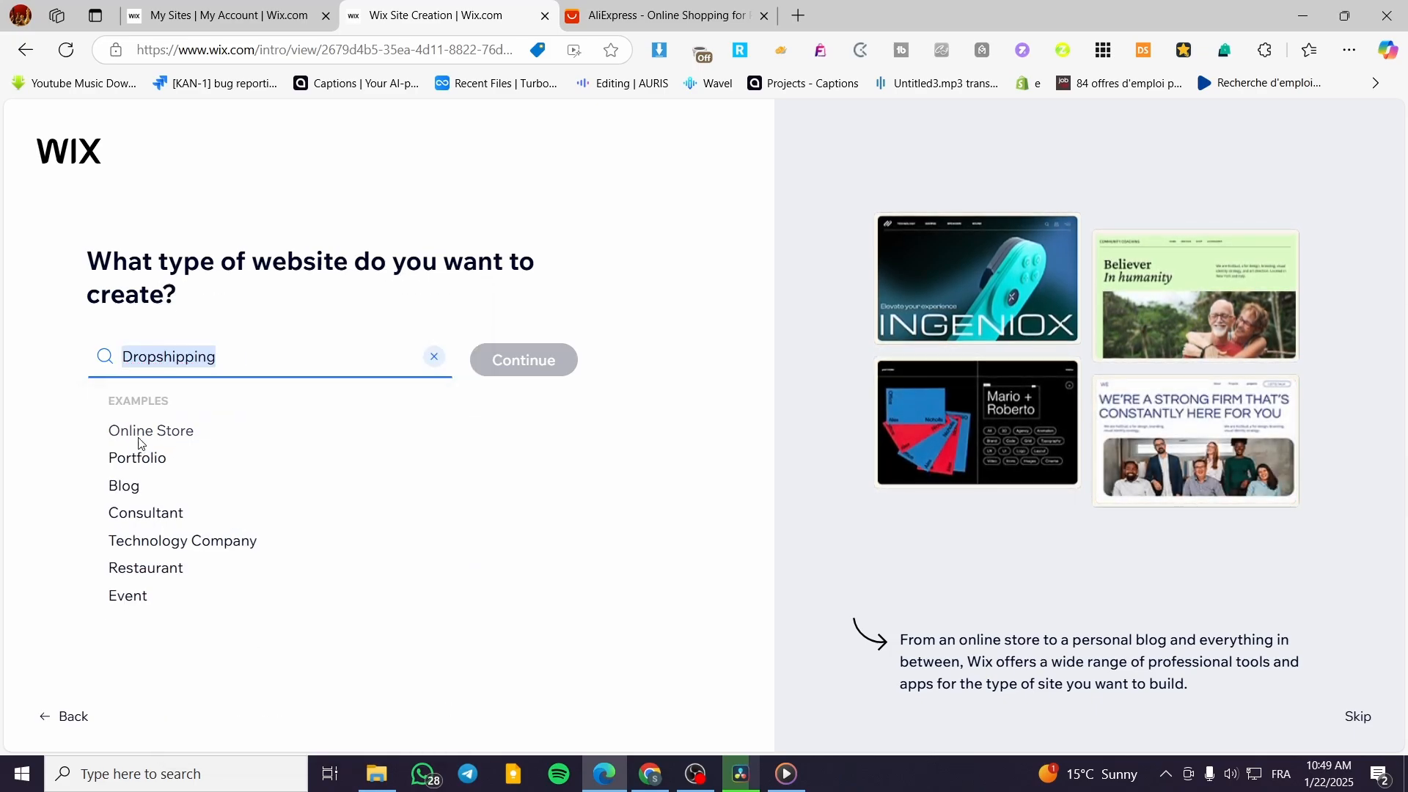
{"action": "left_click", "coordinate": [548, 363]}
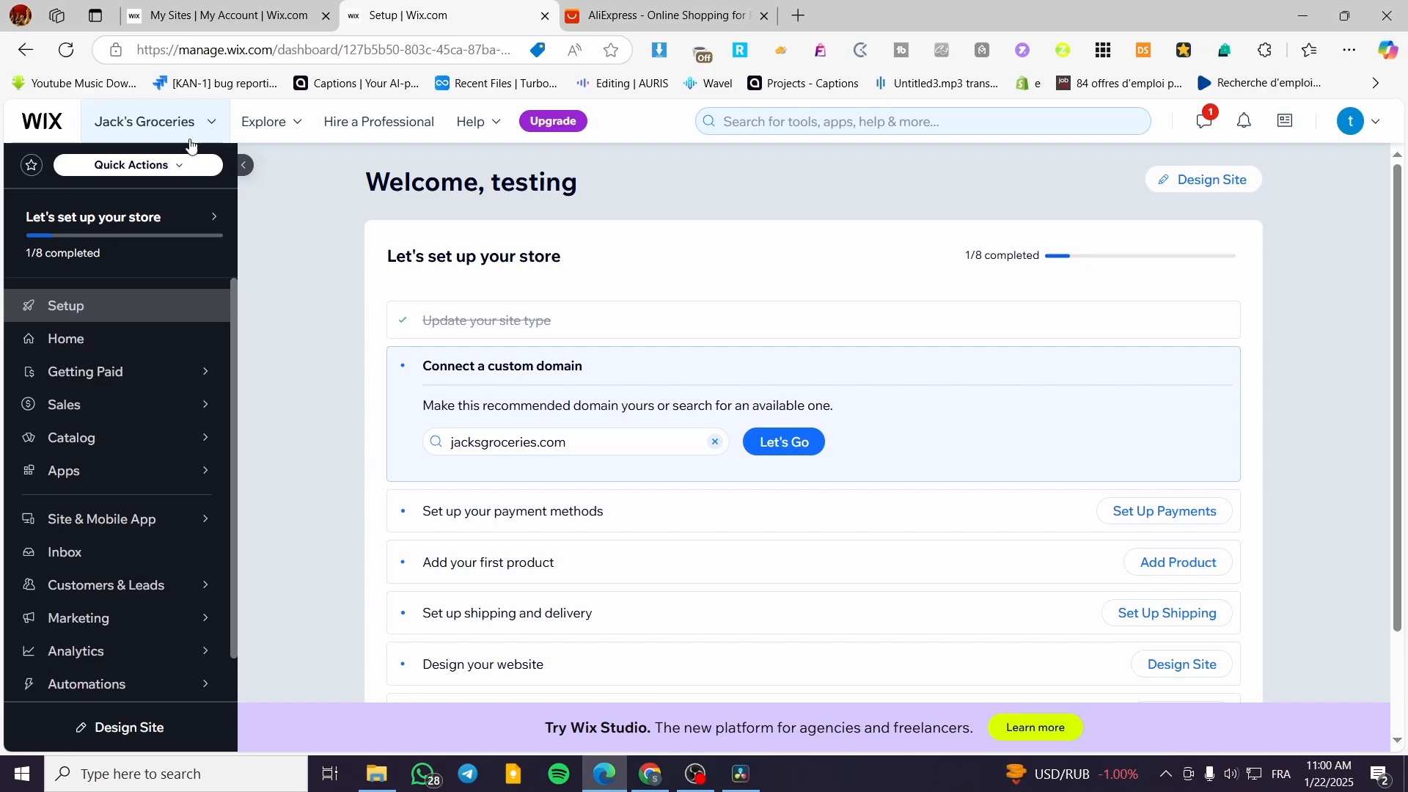
Open the Accept Payments settings of the Jack's Groceries site.
{"action": "left_click", "coordinate": [181, 170]}
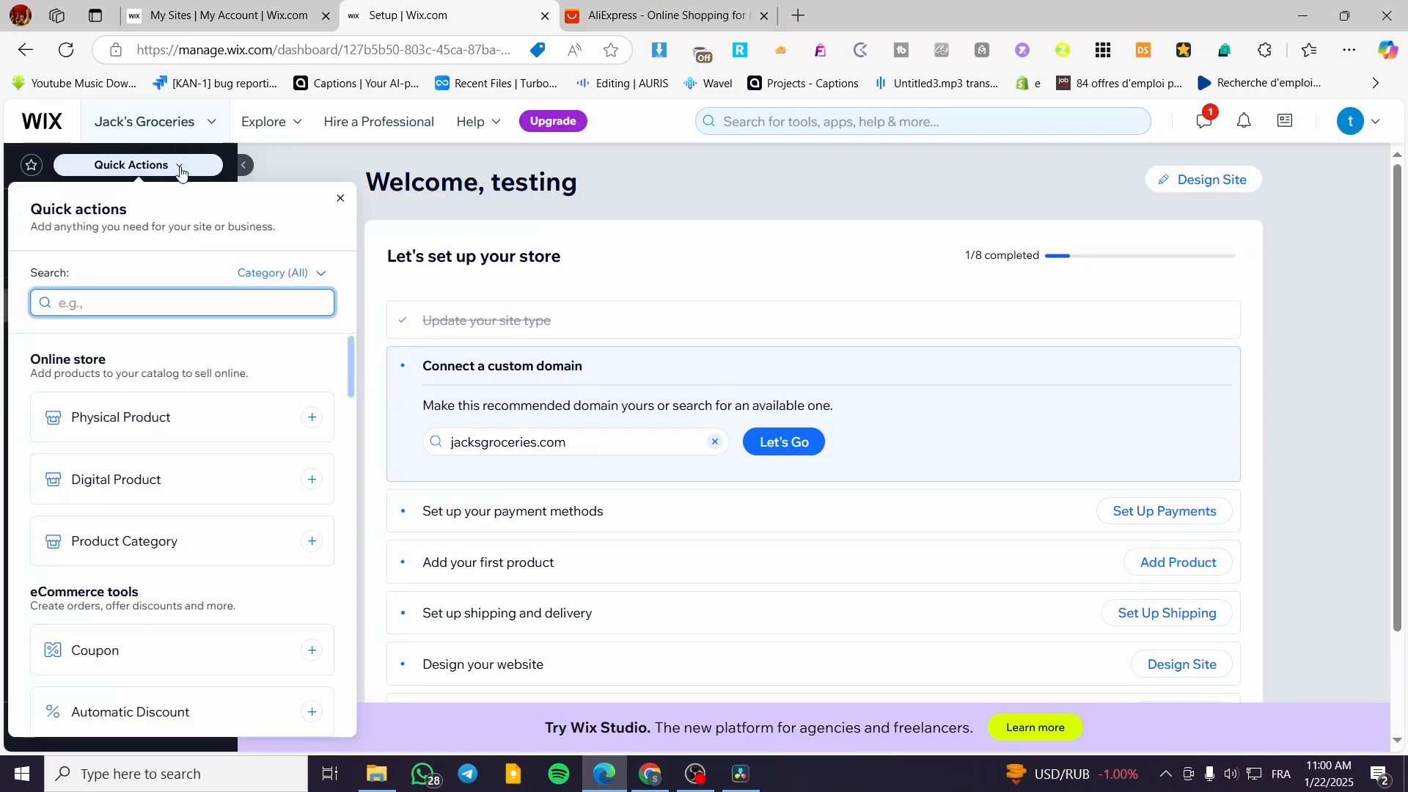
{"action": "left_click", "coordinate": [180, 165]}
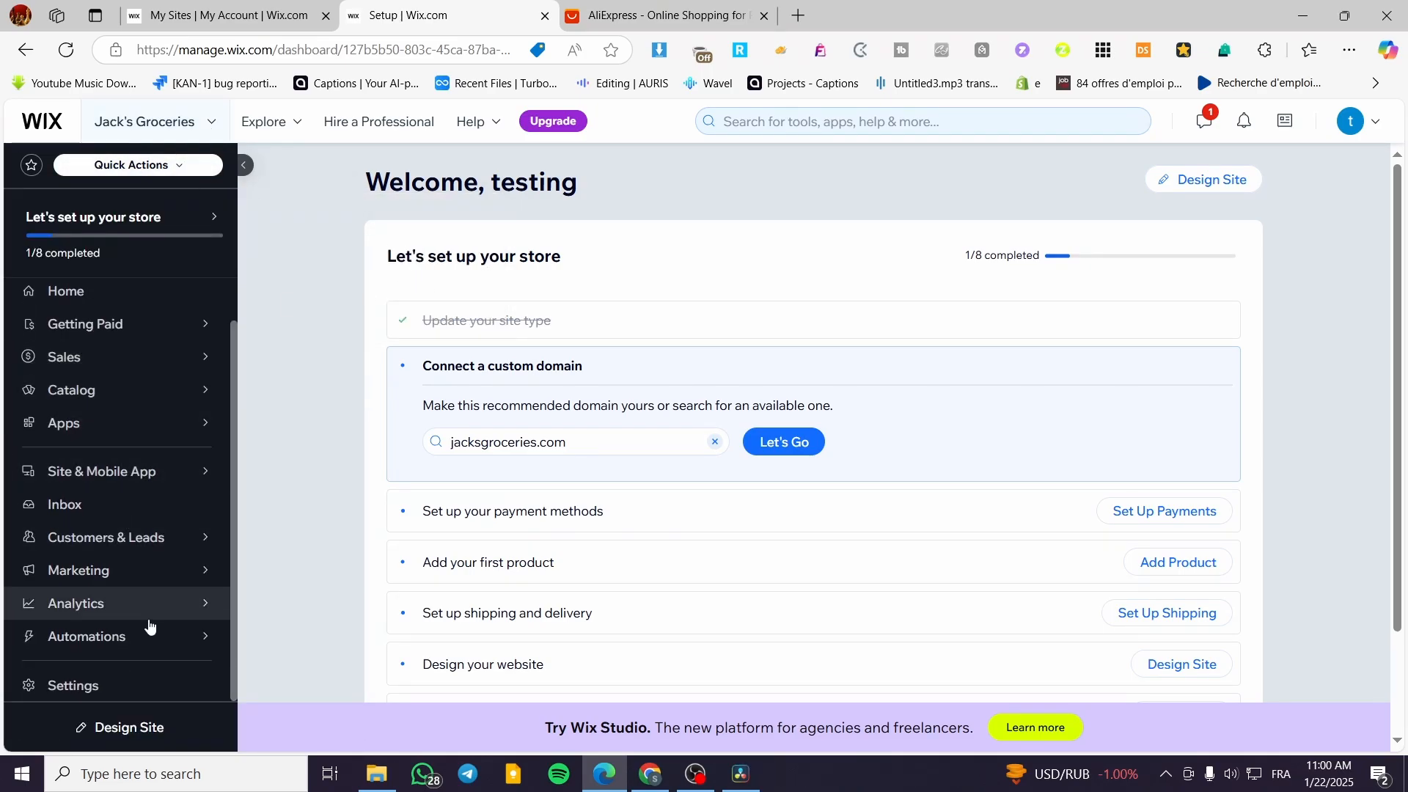
{"action": "left_click", "coordinate": [119, 688]}
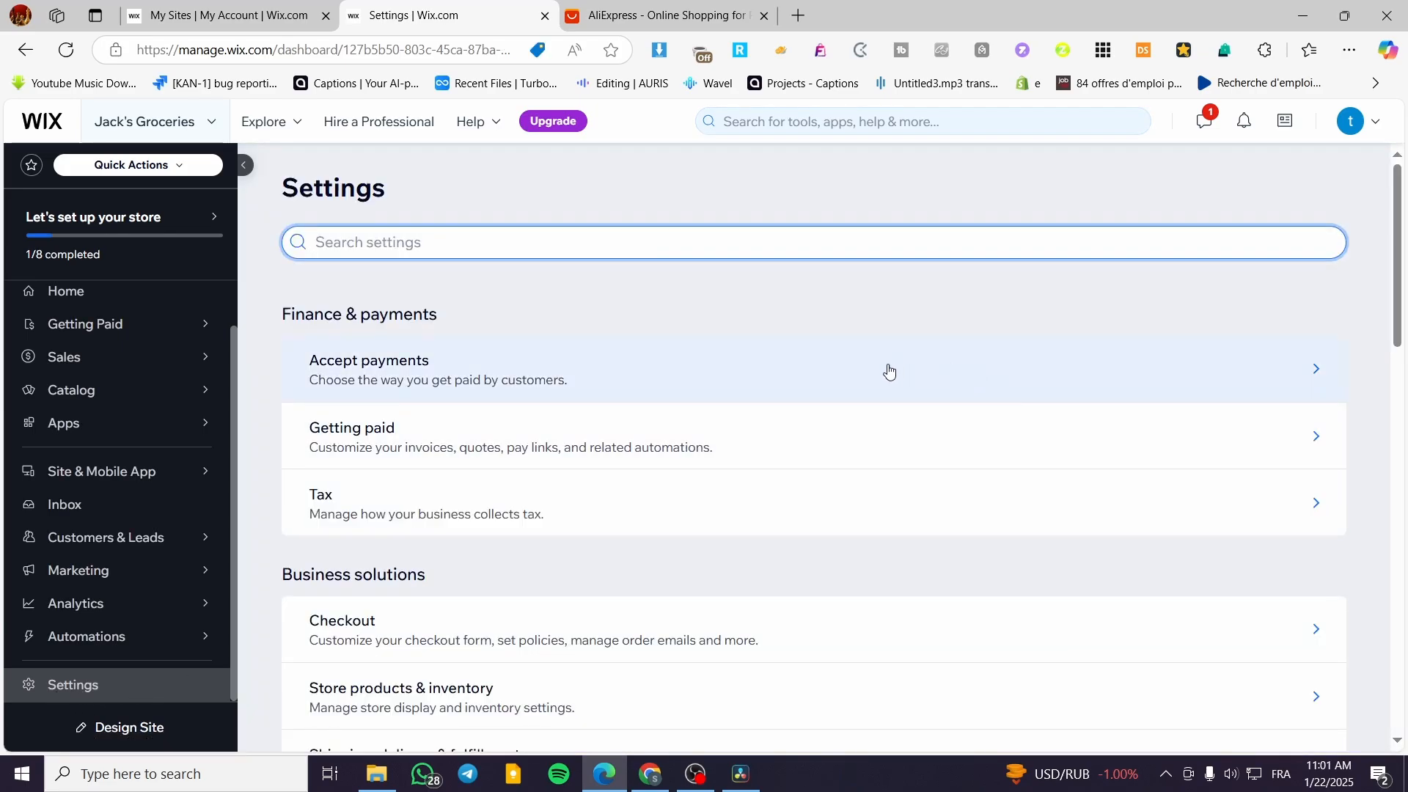
{"action": "left_click", "coordinate": [547, 392]}
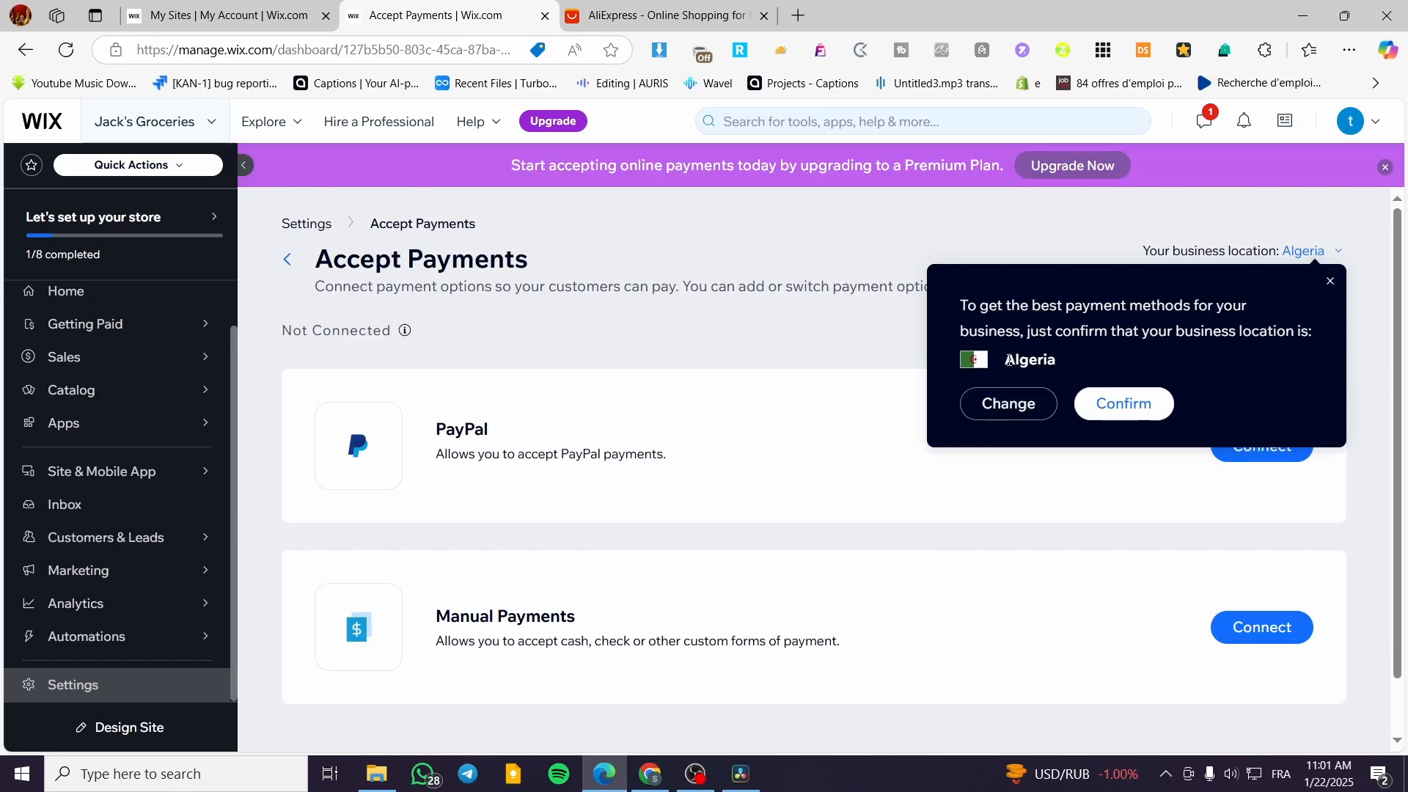
Change the business location for payments to France.
{"action": "left_click", "coordinate": [1007, 402]}
{"action": "left_click", "coordinate": [680, 287]}
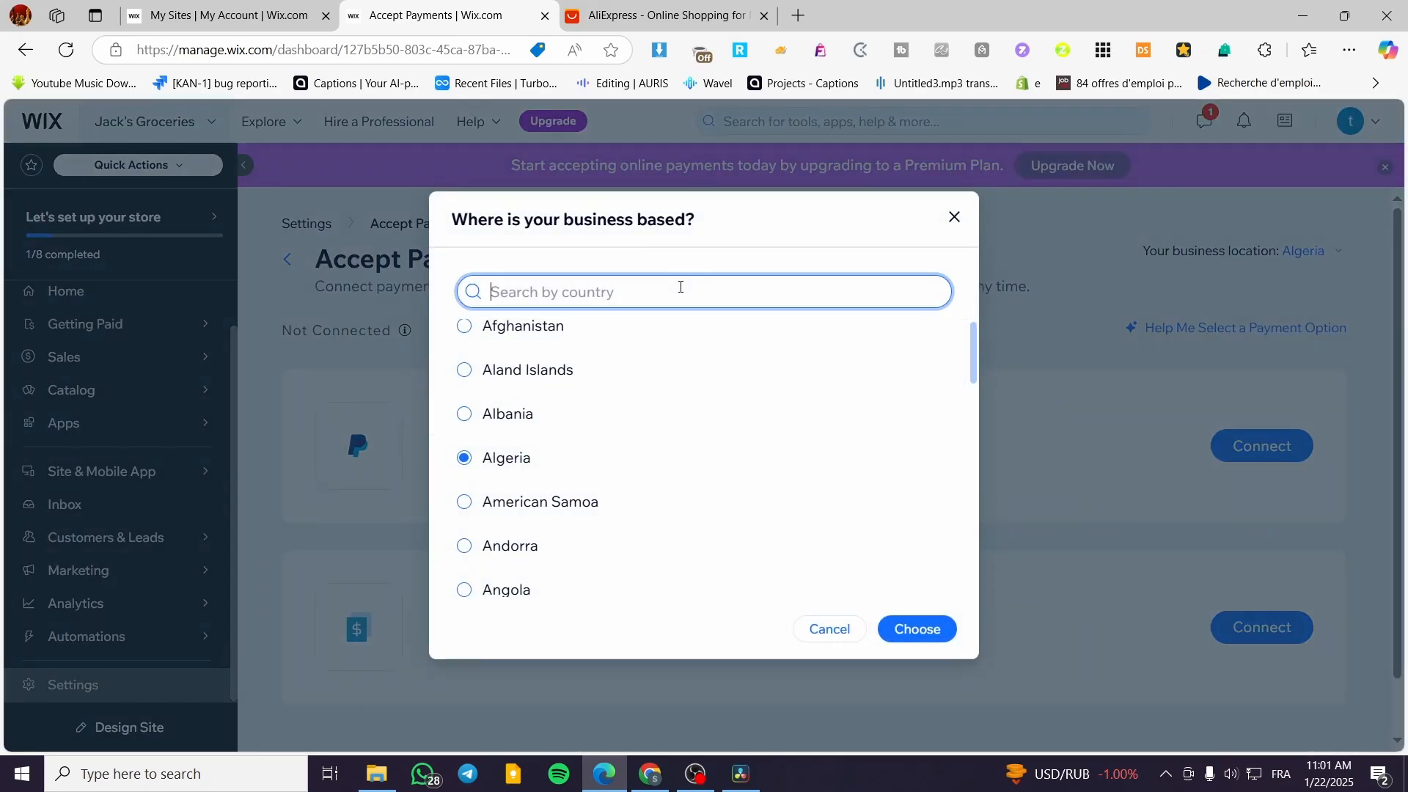
{"action": "type", "text": "fra"}
{"action": "left_click", "coordinate": [574, 358]}
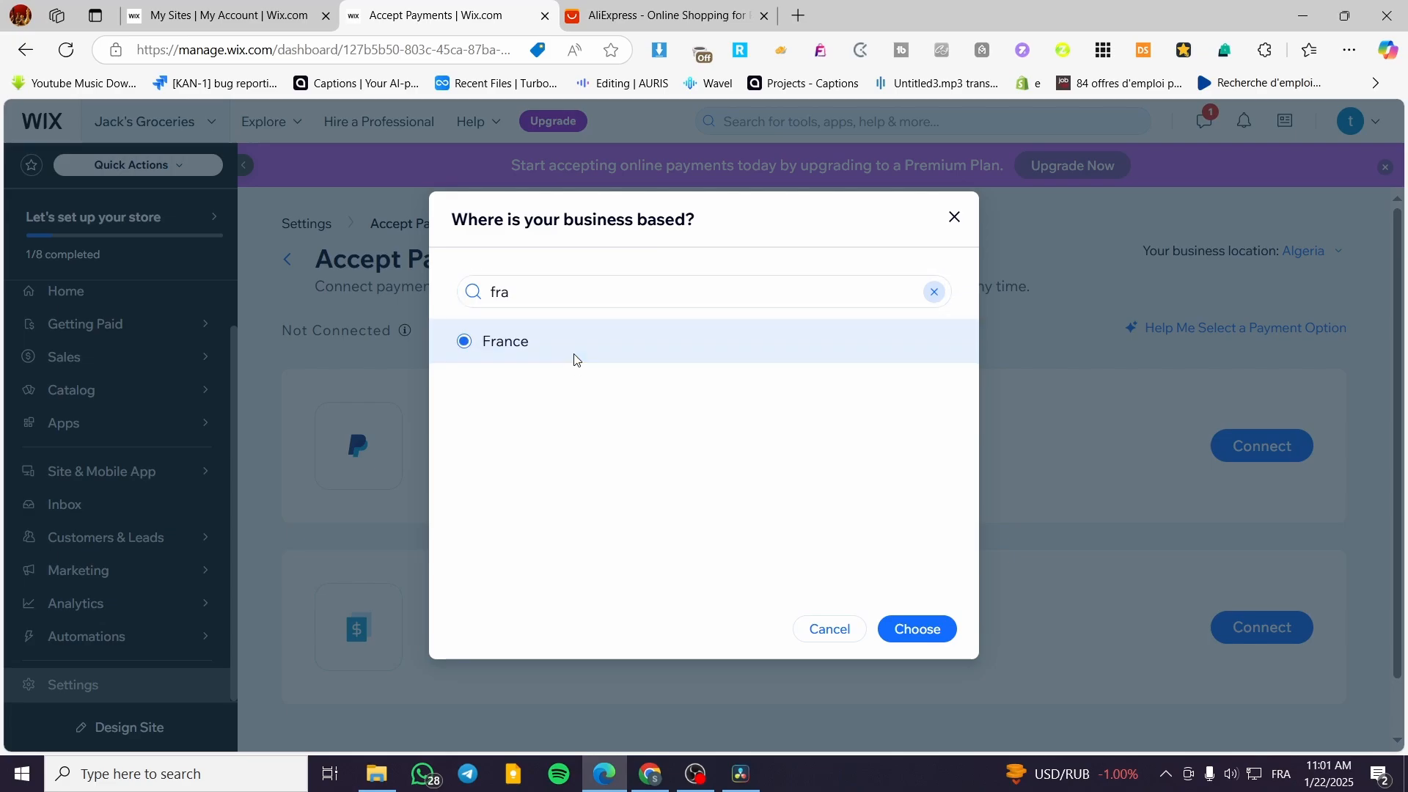
{"action": "left_click", "coordinate": [921, 630]}
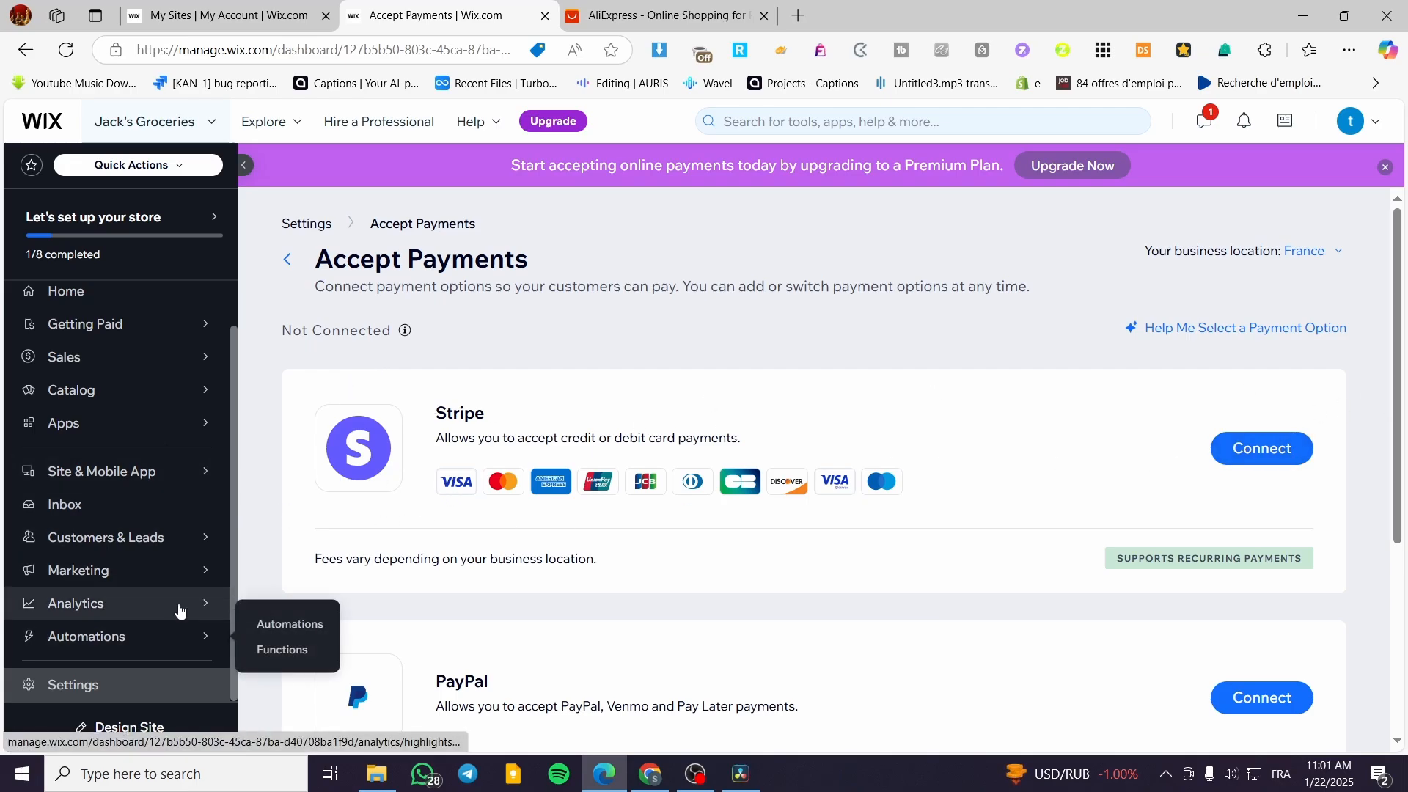
Open the store catalog's product list and dismiss the tip about adding physical or digital products.
{"action": "mouse_move", "coordinate": [194, 481]}
{"action": "scroll", "coordinate": [138, 359], "scroll_direction": "up", "scroll_amount": 1}
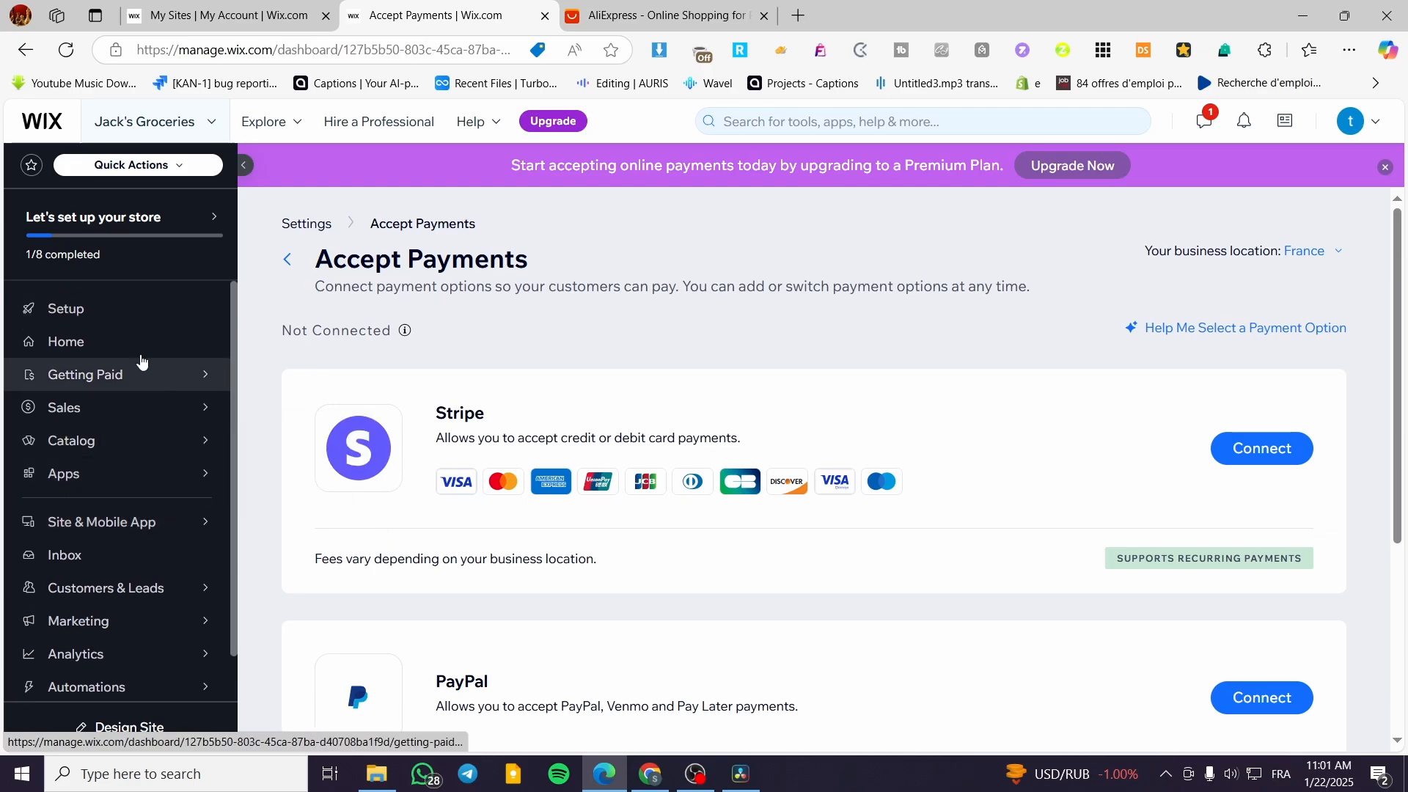
{"action": "mouse_move", "coordinate": [117, 479]}
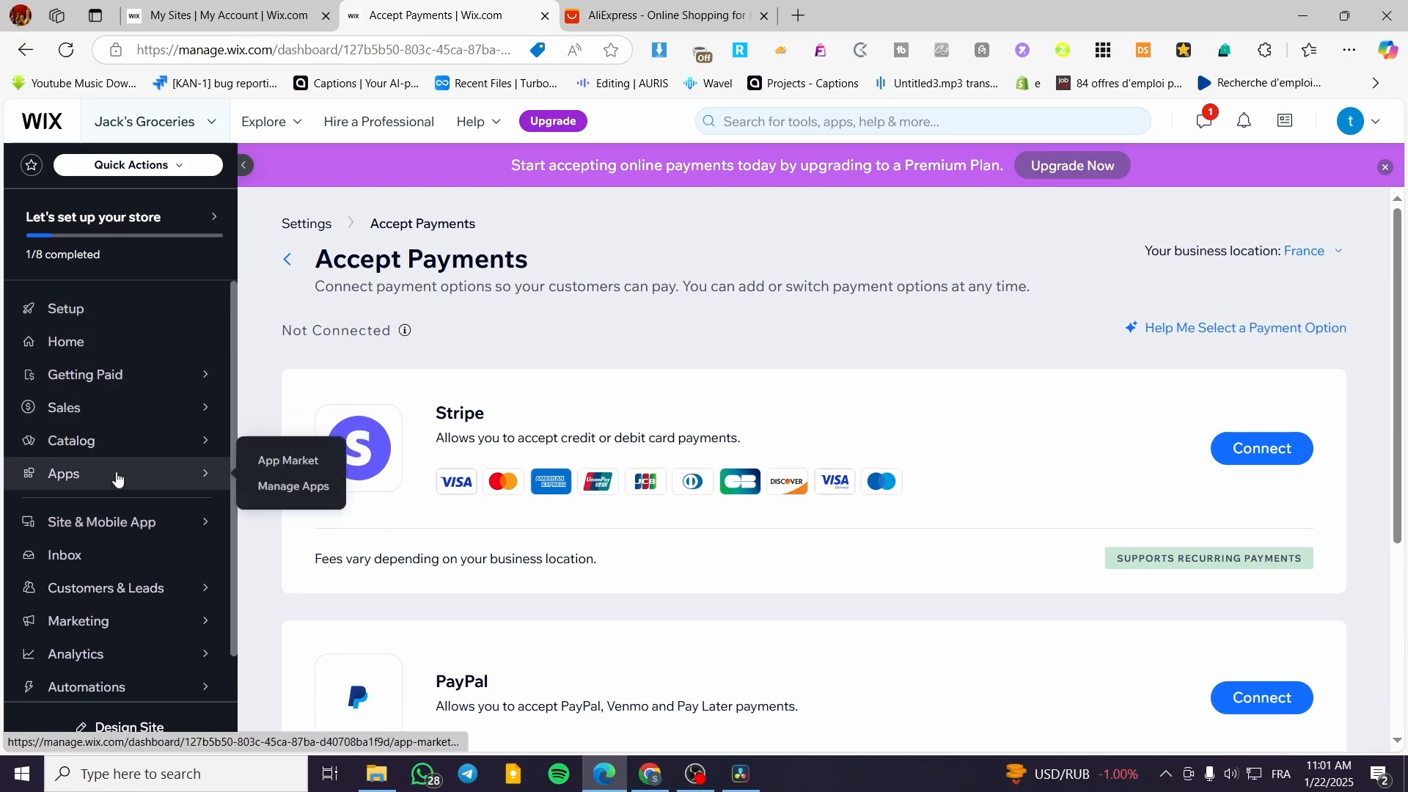
{"action": "mouse_move", "coordinate": [123, 444]}
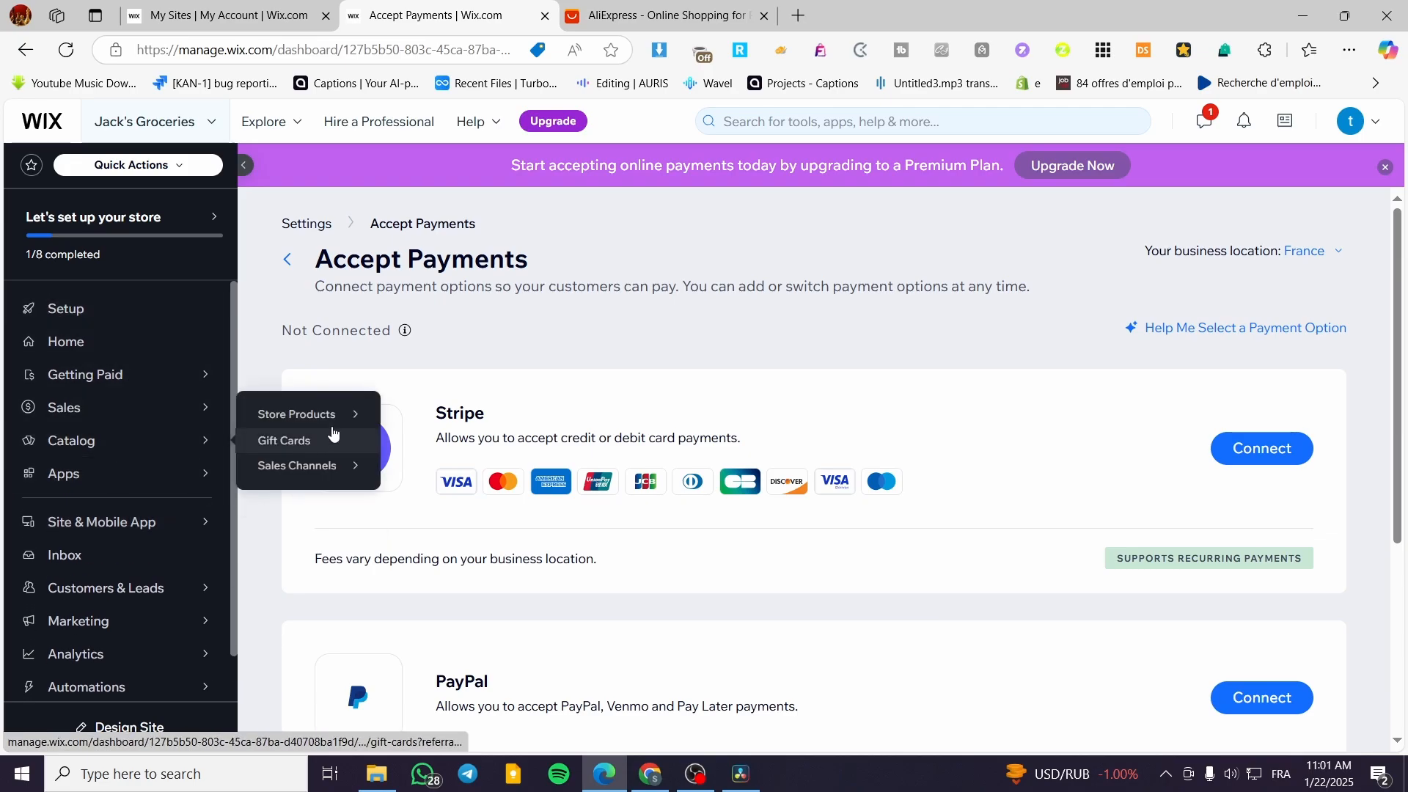
{"action": "mouse_move", "coordinate": [337, 416]}
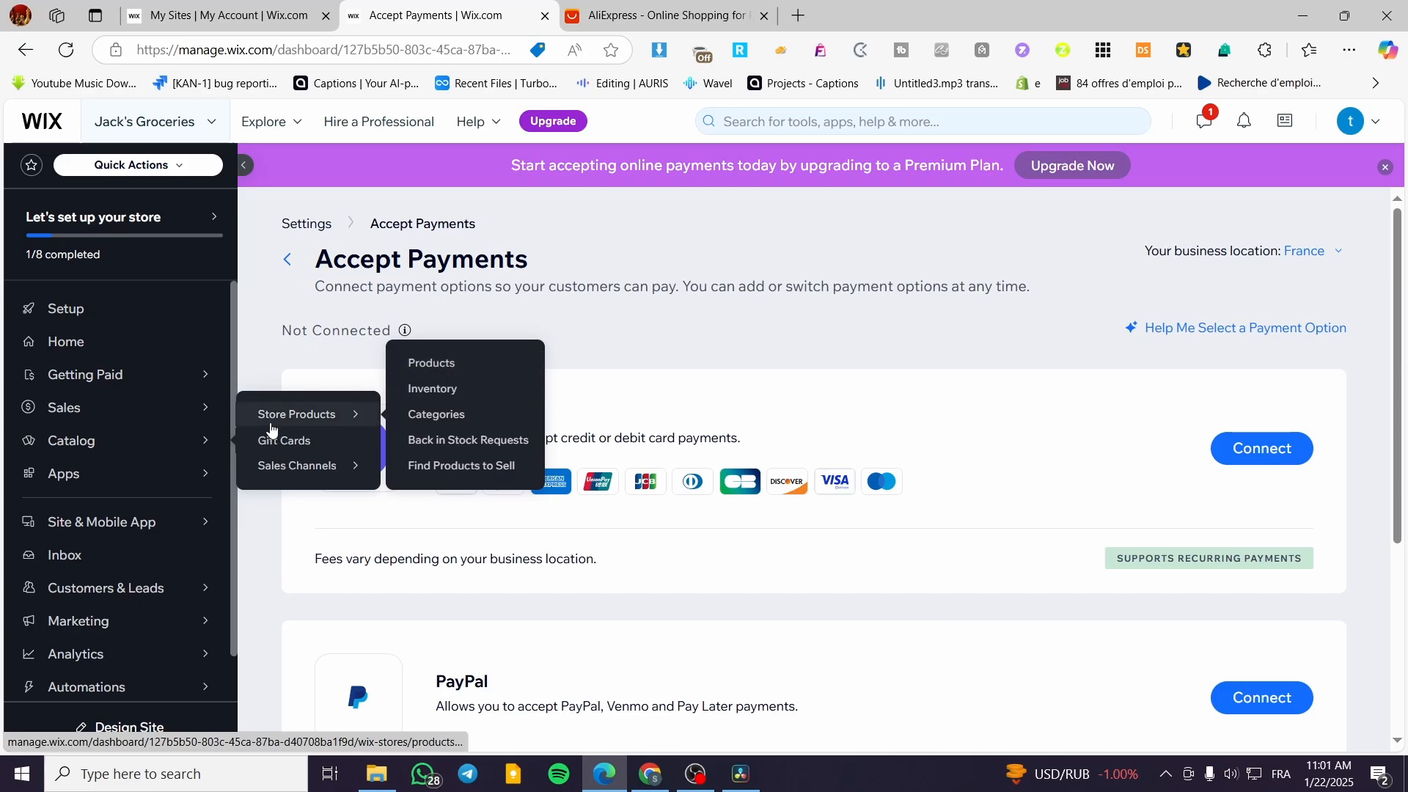
{"action": "left_click", "coordinate": [96, 454]}
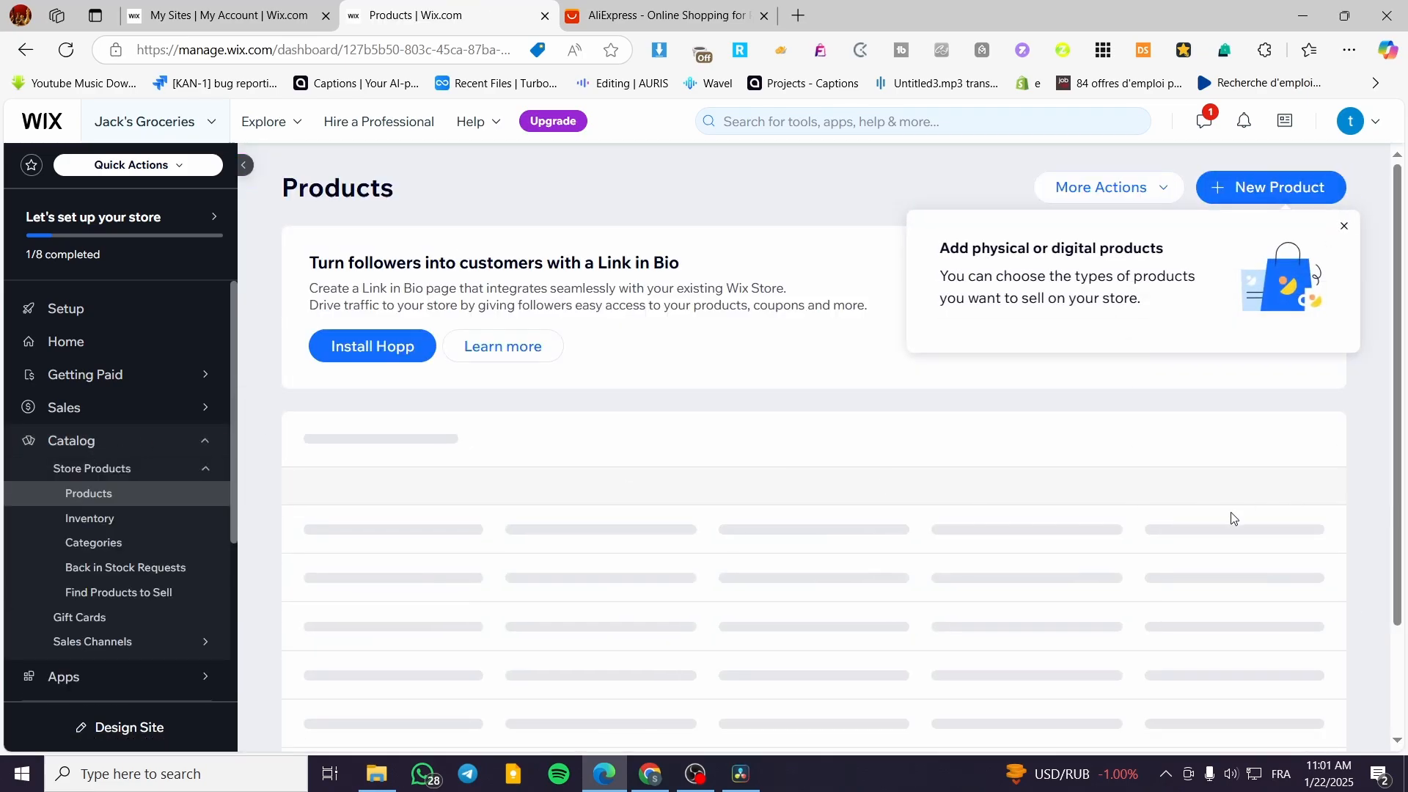
{"action": "left_click", "coordinate": [1344, 226]}
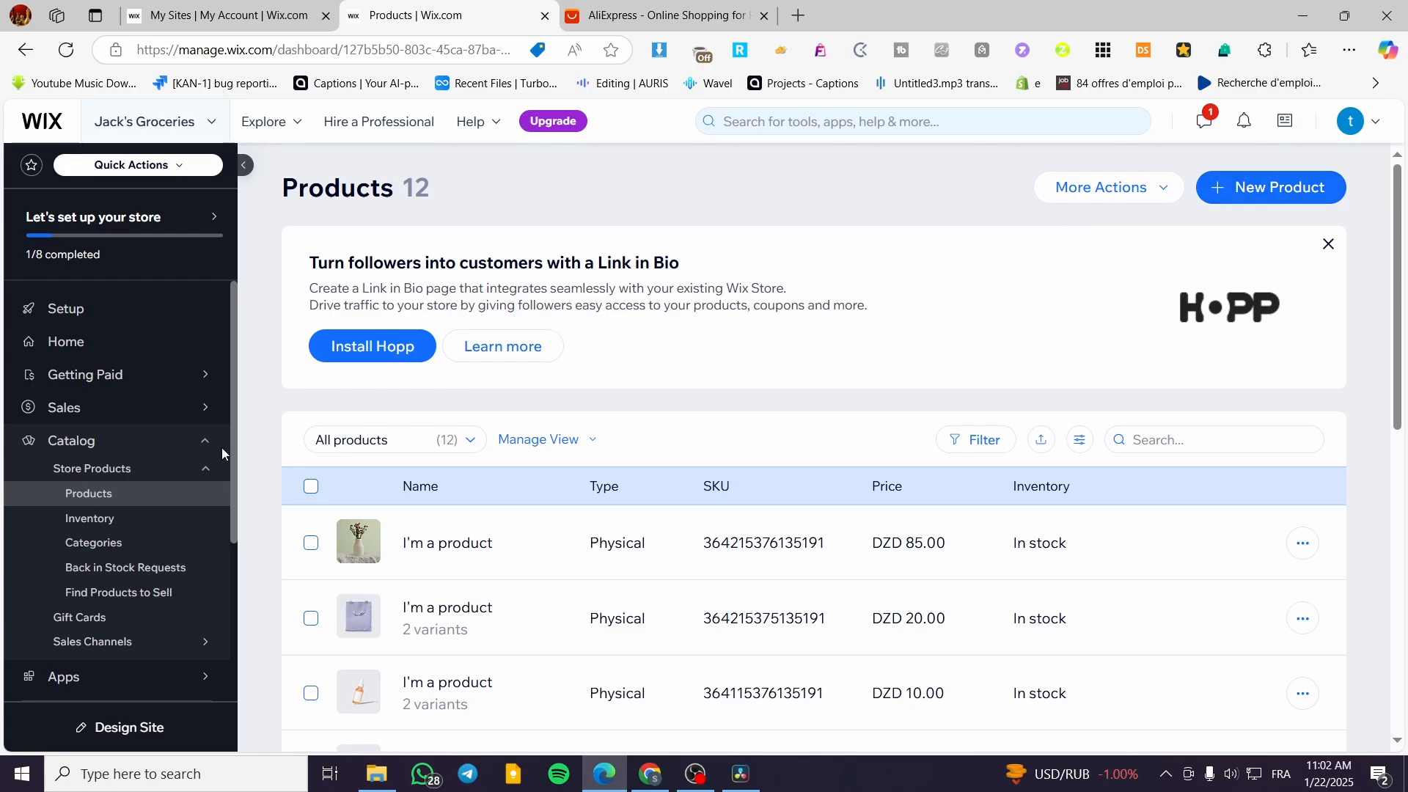
Start adding a new physical product to the store.
{"action": "scroll", "coordinate": [110, 620], "scroll_direction": "down", "scroll_amount": 3}
{"action": "mouse_move", "coordinate": [86, 496]}
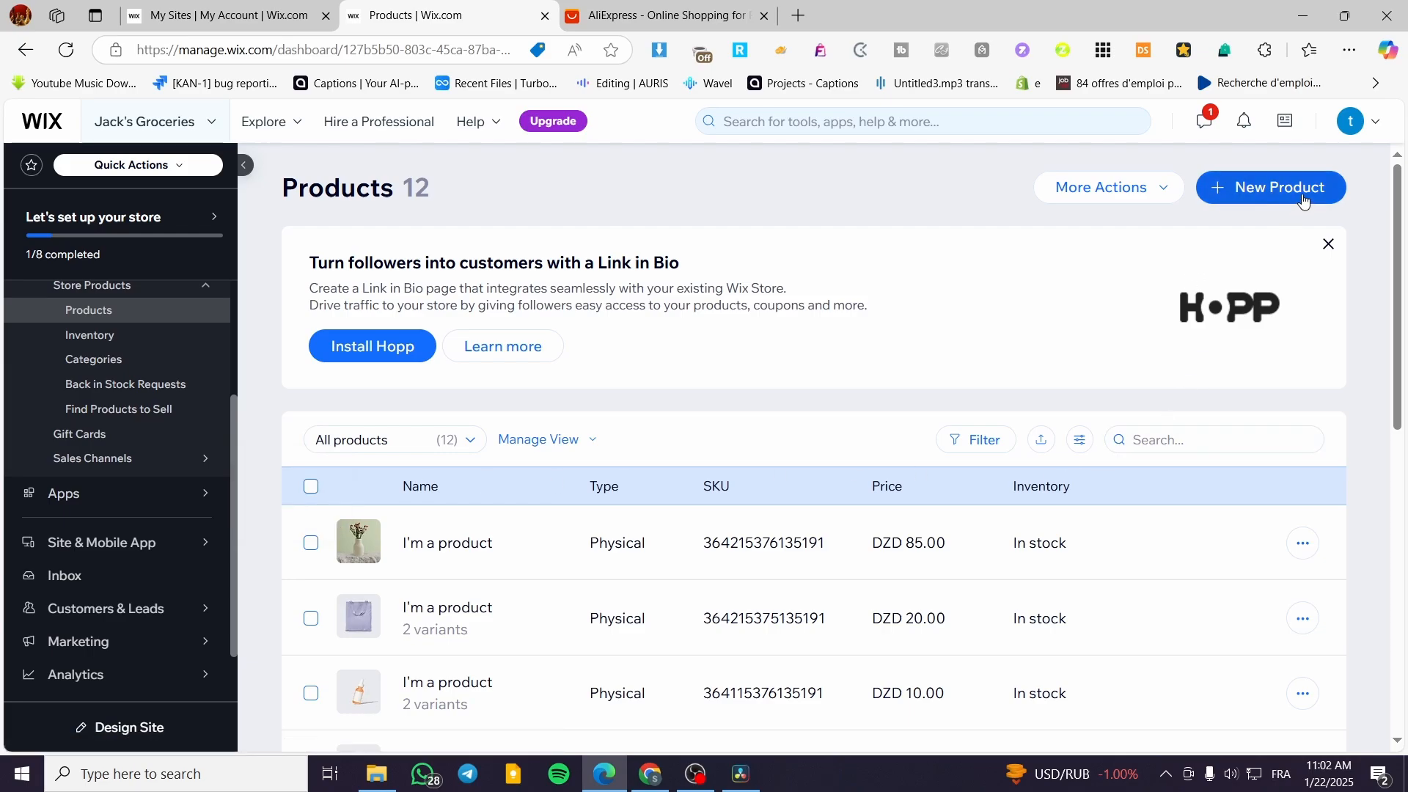
{"action": "left_click", "coordinate": [1268, 200]}
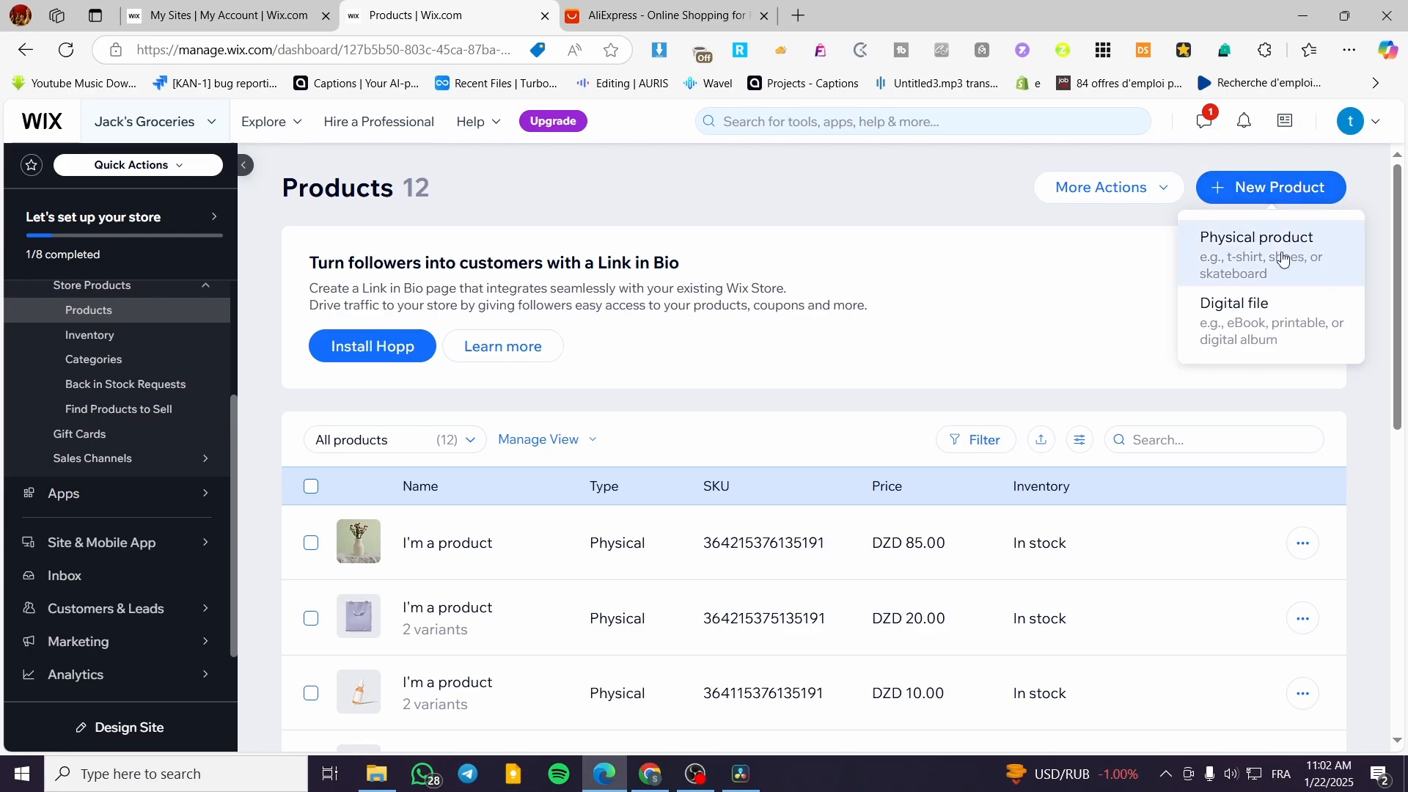
{"action": "left_click", "coordinate": [1258, 249]}
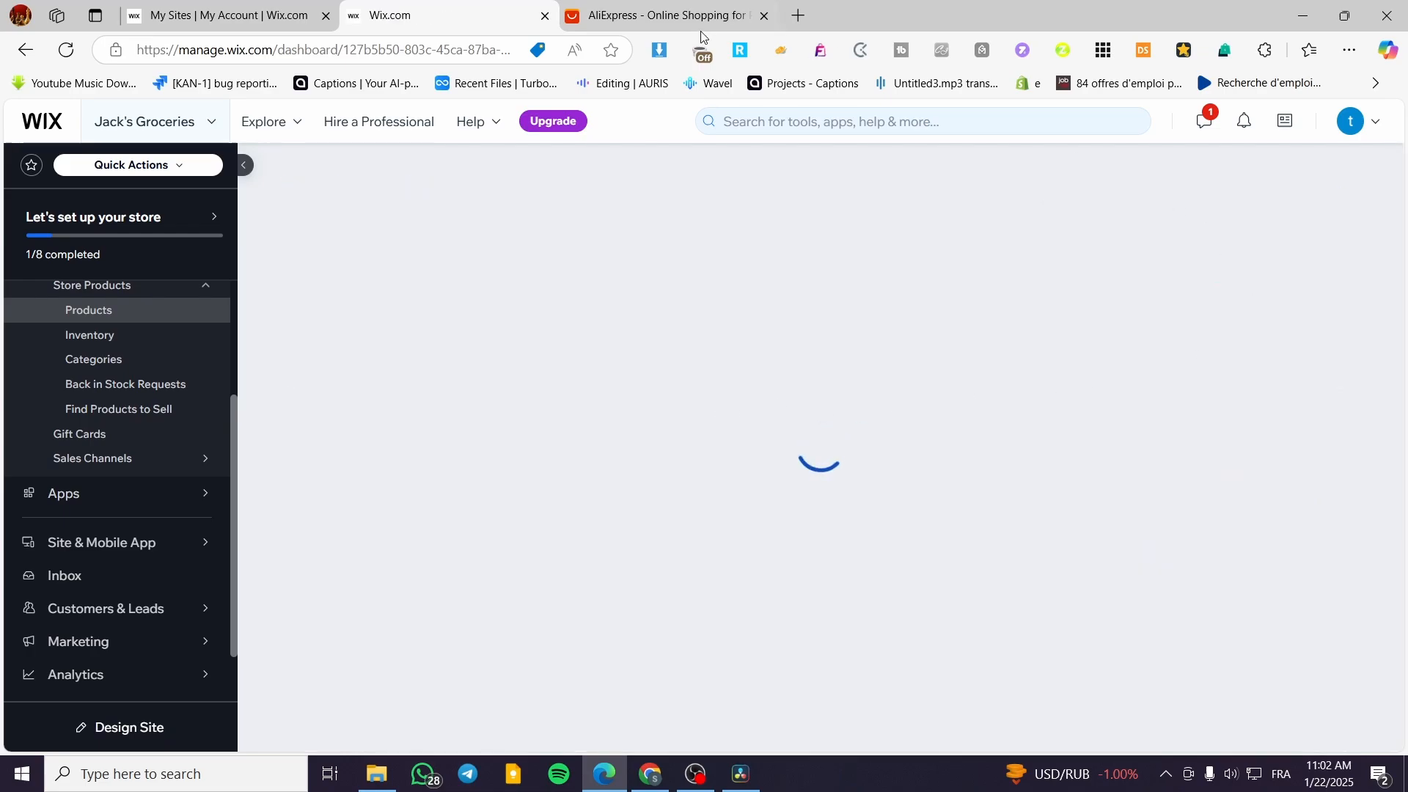
Switch to AliExpress and browse the product listings on its home page for items to sell.
{"action": "left_click", "coordinate": [638, 16]}
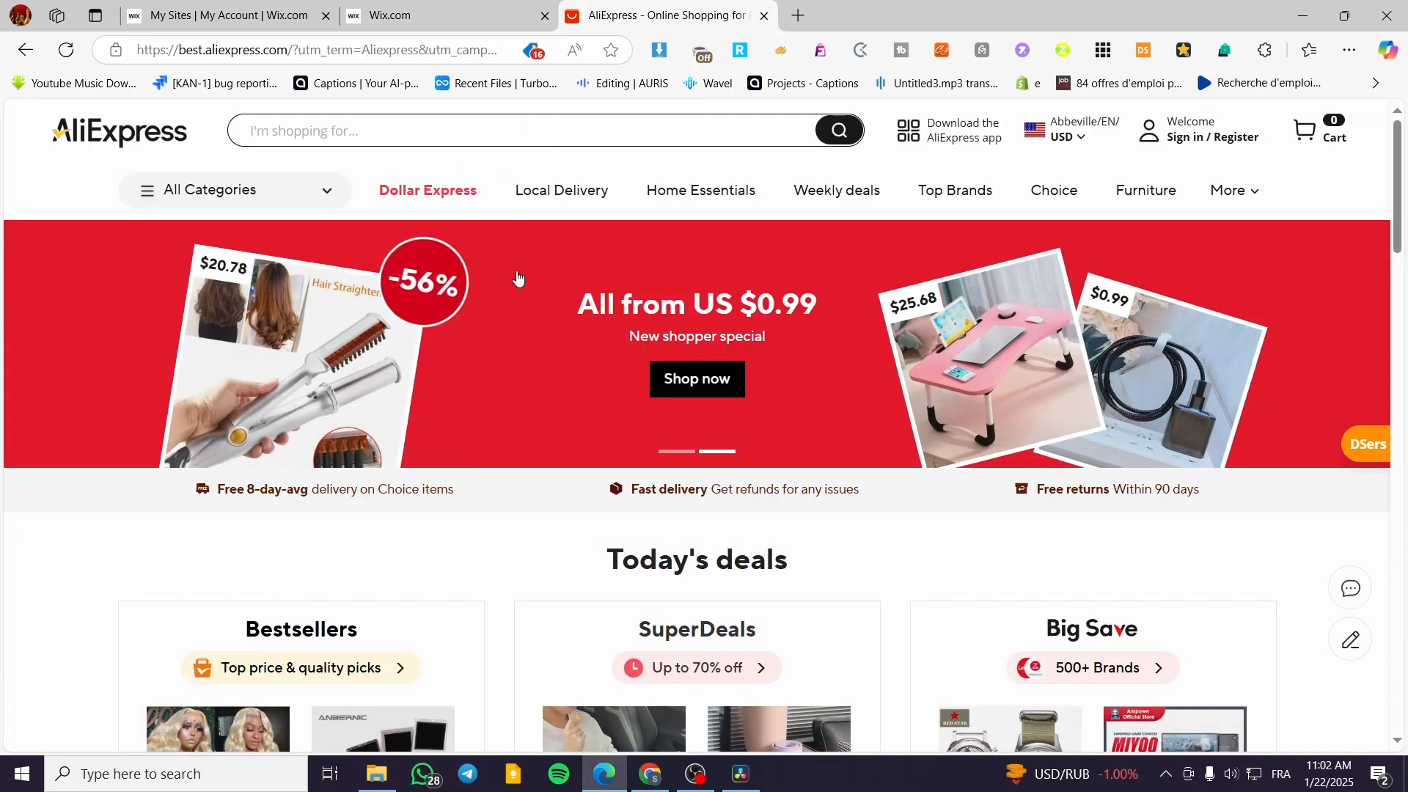
{"action": "scroll", "coordinate": [617, 304], "scroll_direction": "down", "scroll_amount": 10}
{"action": "scroll", "coordinate": [617, 304], "scroll_direction": "down", "scroll_amount": 3}
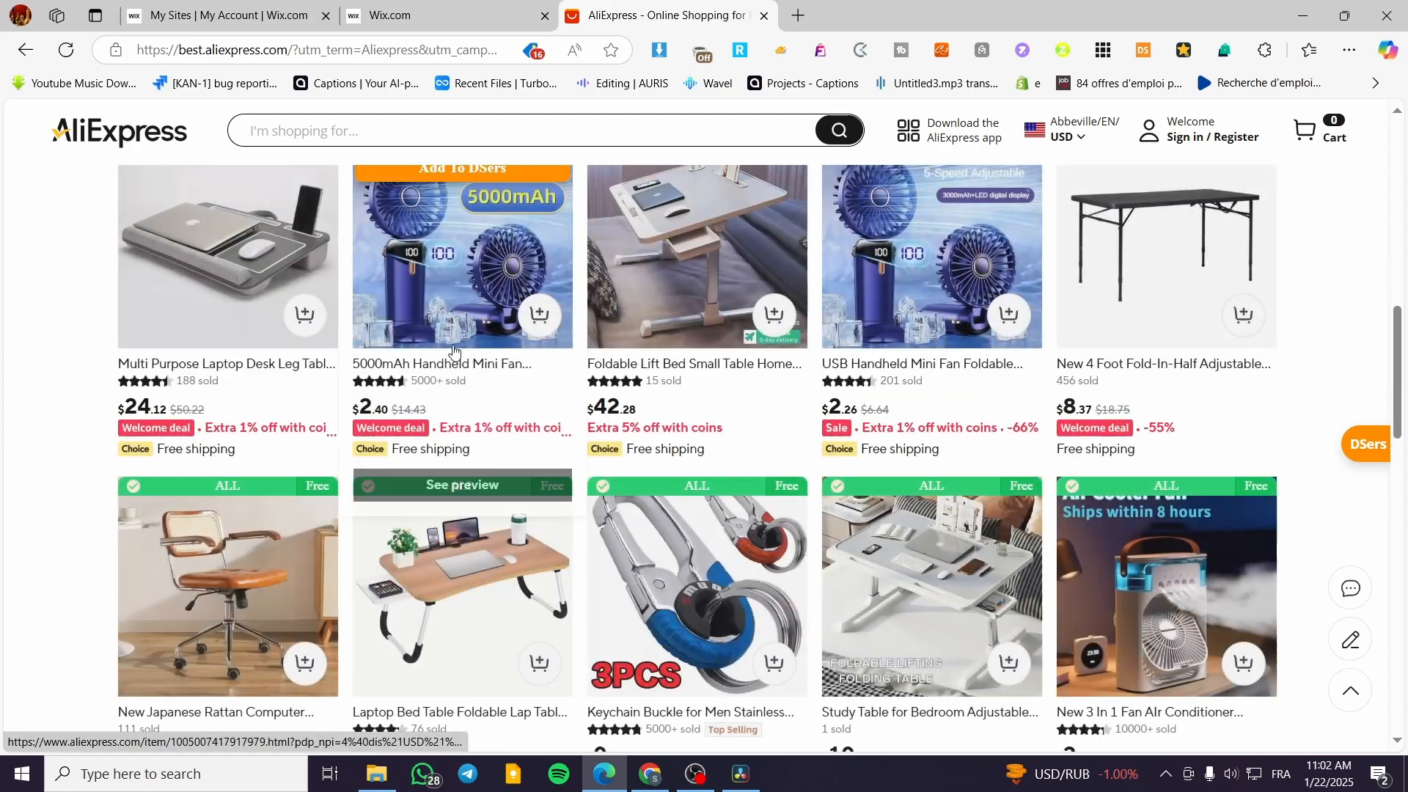
{"action": "scroll", "coordinate": [1337, 301], "scroll_direction": "down", "scroll_amount": 1}
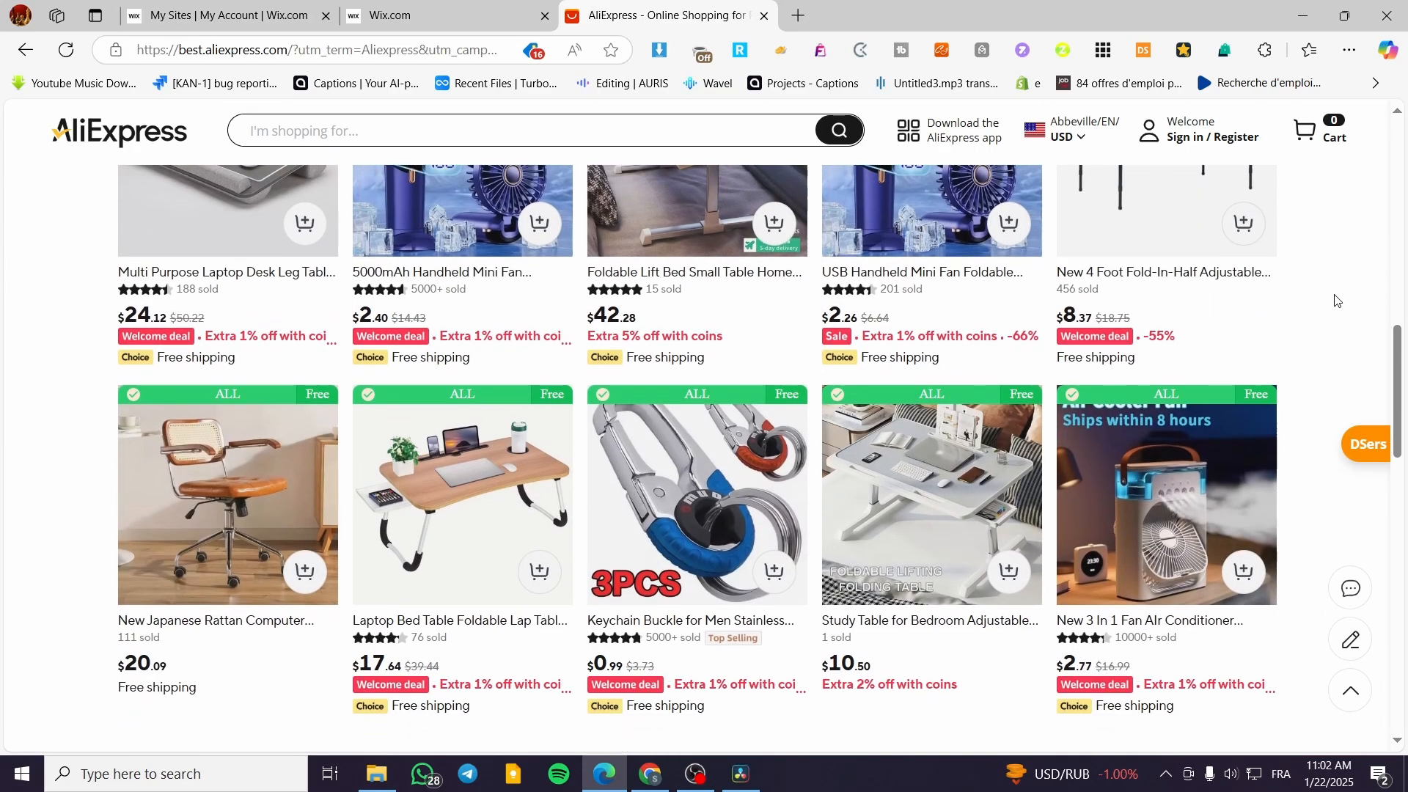
Open the AliExpress listing for the New 4 Foot Fold-In-Half Adjustable Table and dismiss its notification request.
{"action": "scroll", "coordinate": [1336, 300], "scroll_direction": "up", "scroll_amount": 2}
{"action": "left_click", "coordinate": [1206, 328]}
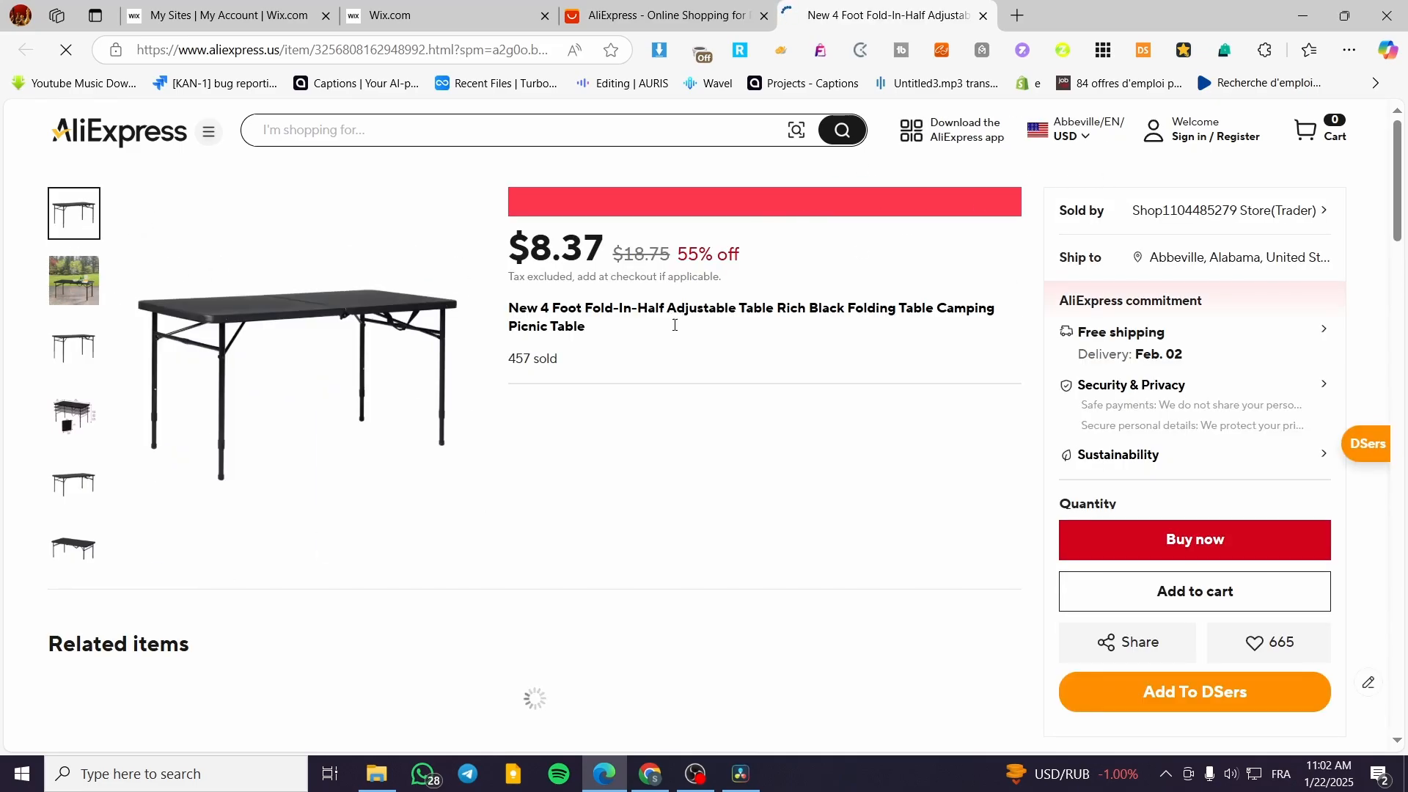
{"action": "right_click", "coordinate": [290, 294]}
{"action": "left_click", "coordinate": [752, 181]}
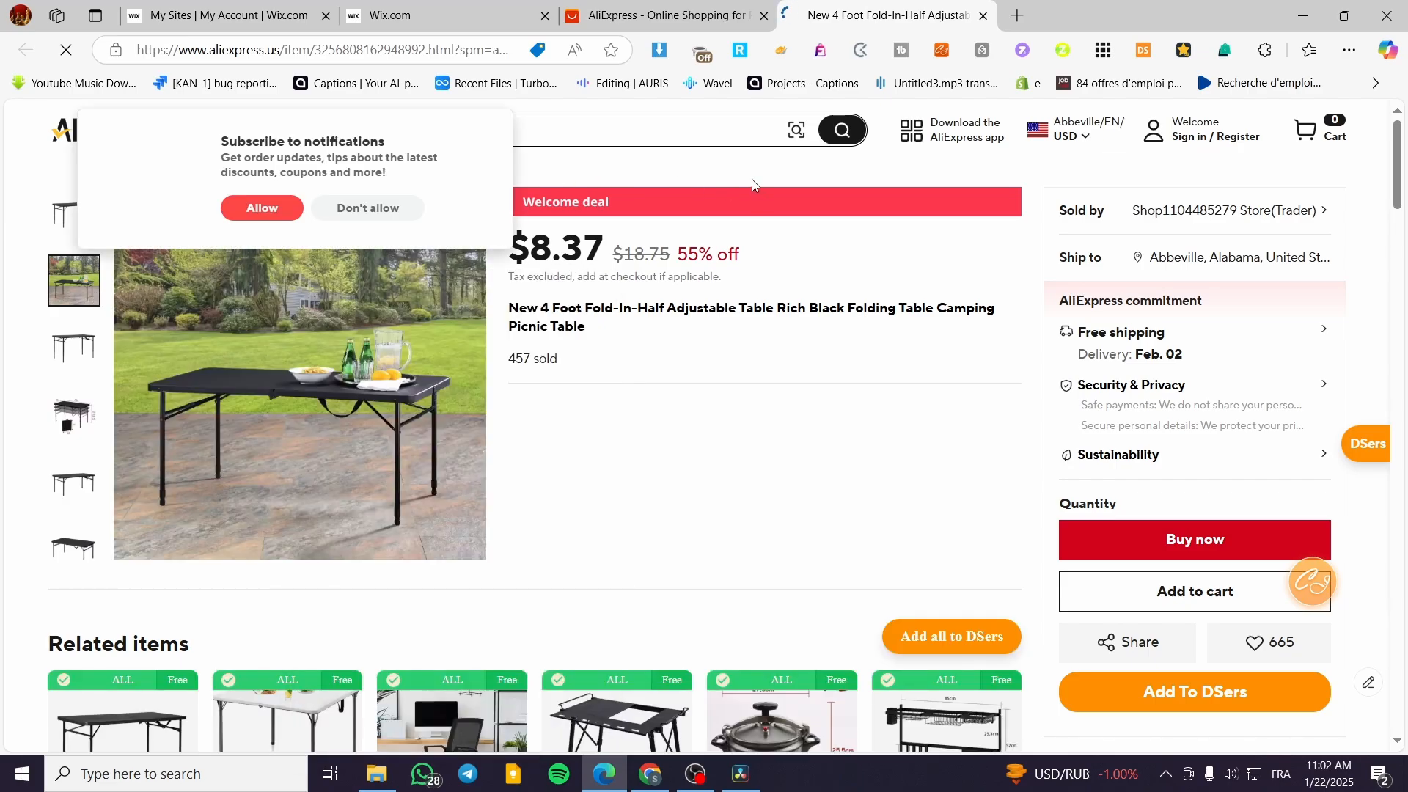
{"action": "left_click", "coordinate": [499, 126]}
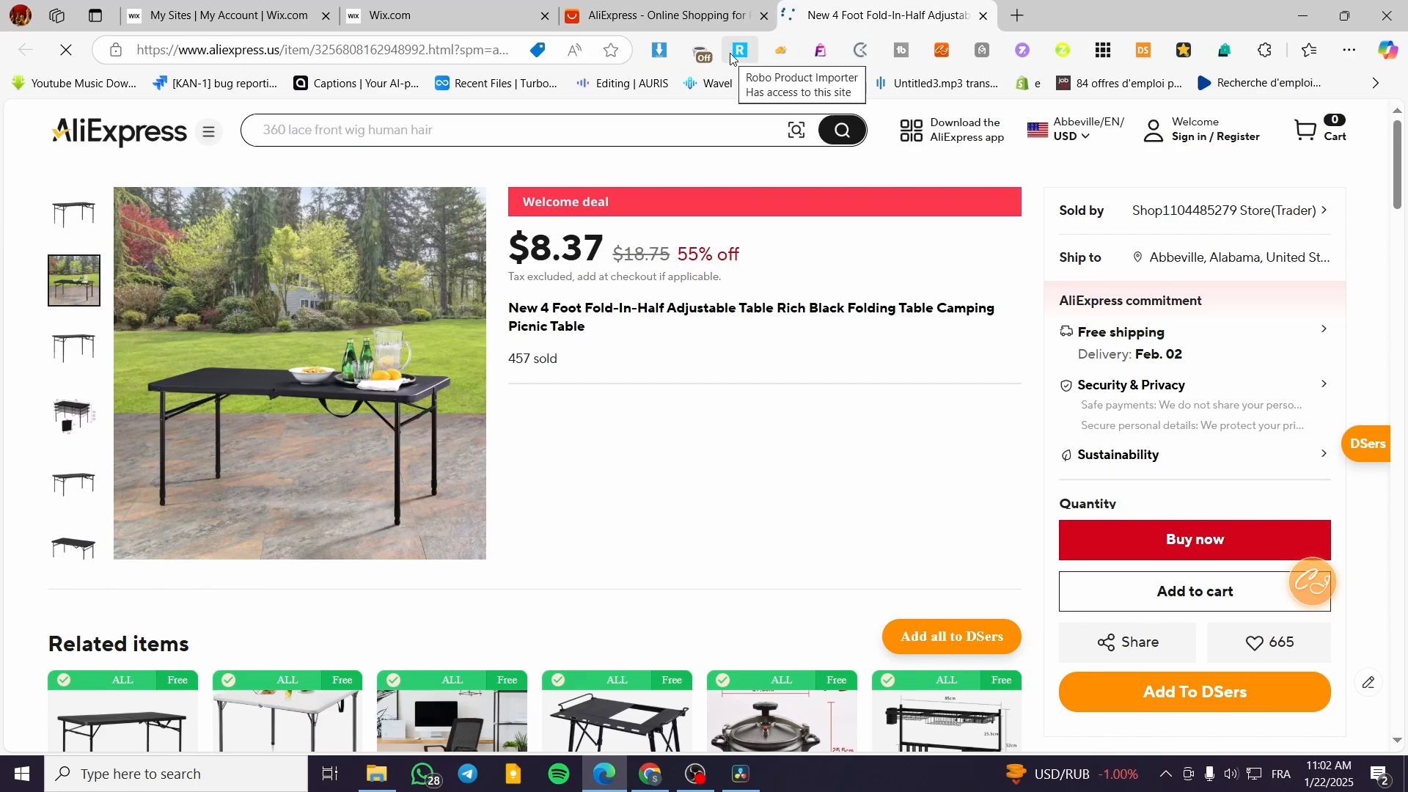
Download the product photo of the table set with food and drinks outdoors using the Image Downloader extension.
{"action": "left_click", "coordinate": [660, 52]}
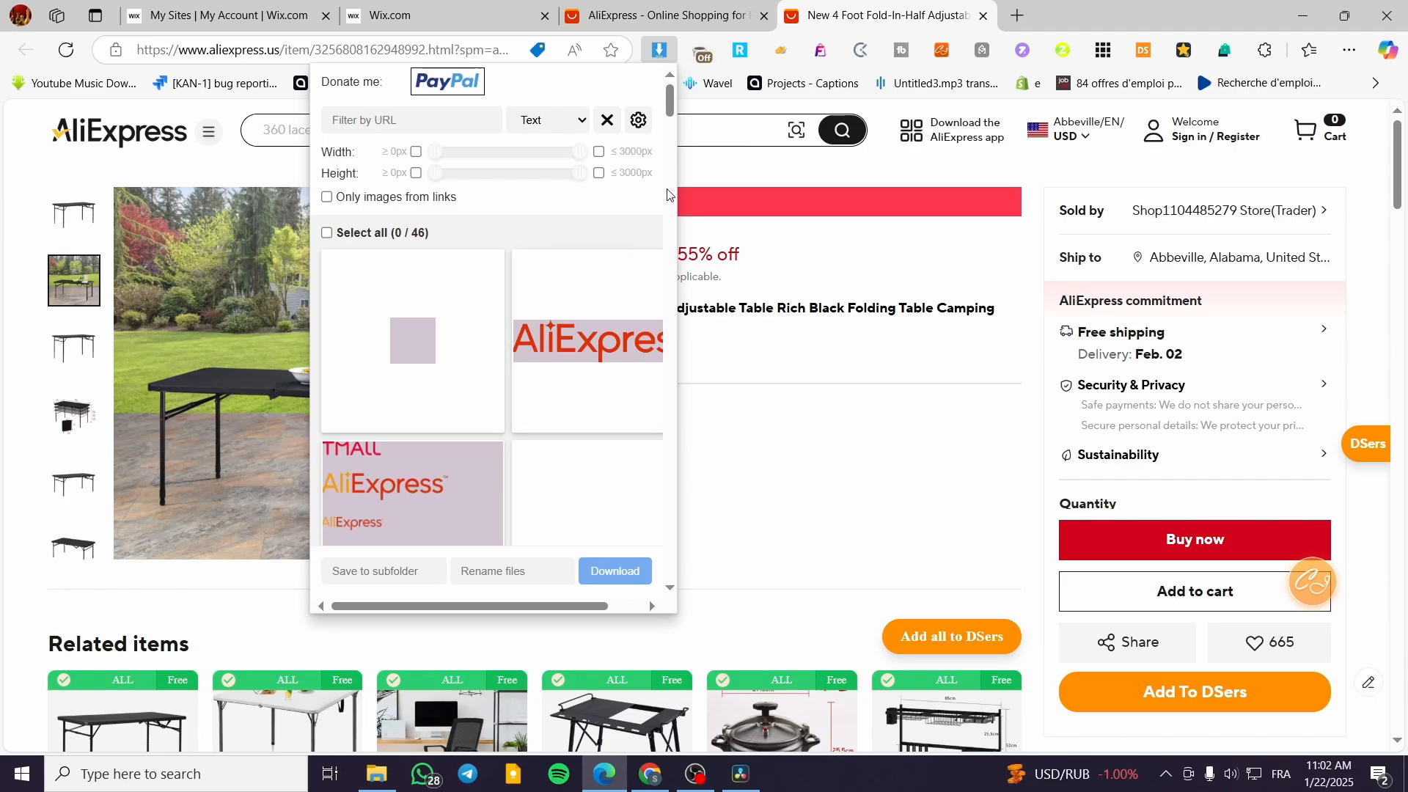
{"action": "scroll", "coordinate": [676, 106], "scroll_direction": "down", "scroll_amount": 4}
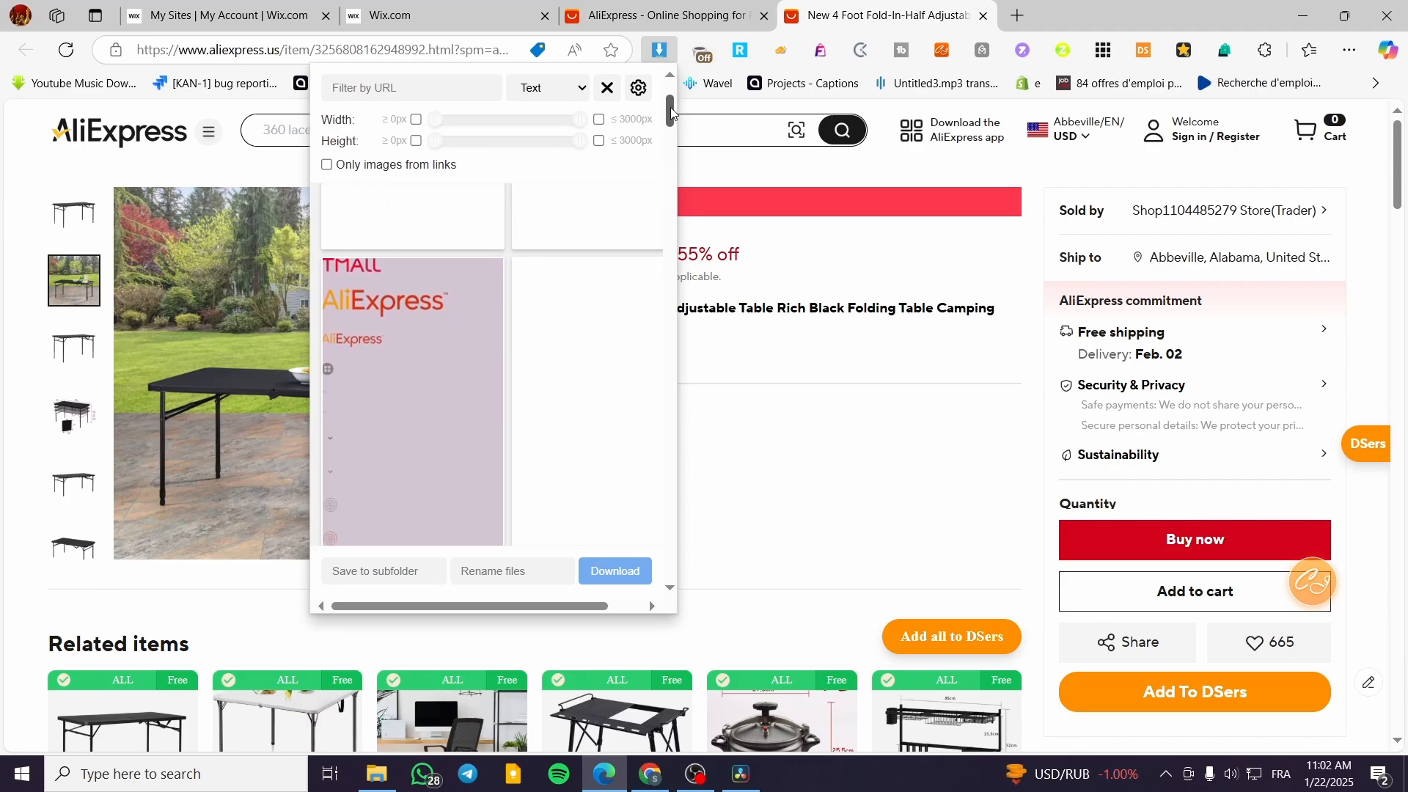
{"action": "left_click_drag", "start_coordinate": [669, 132], "coordinate": [645, 333]}
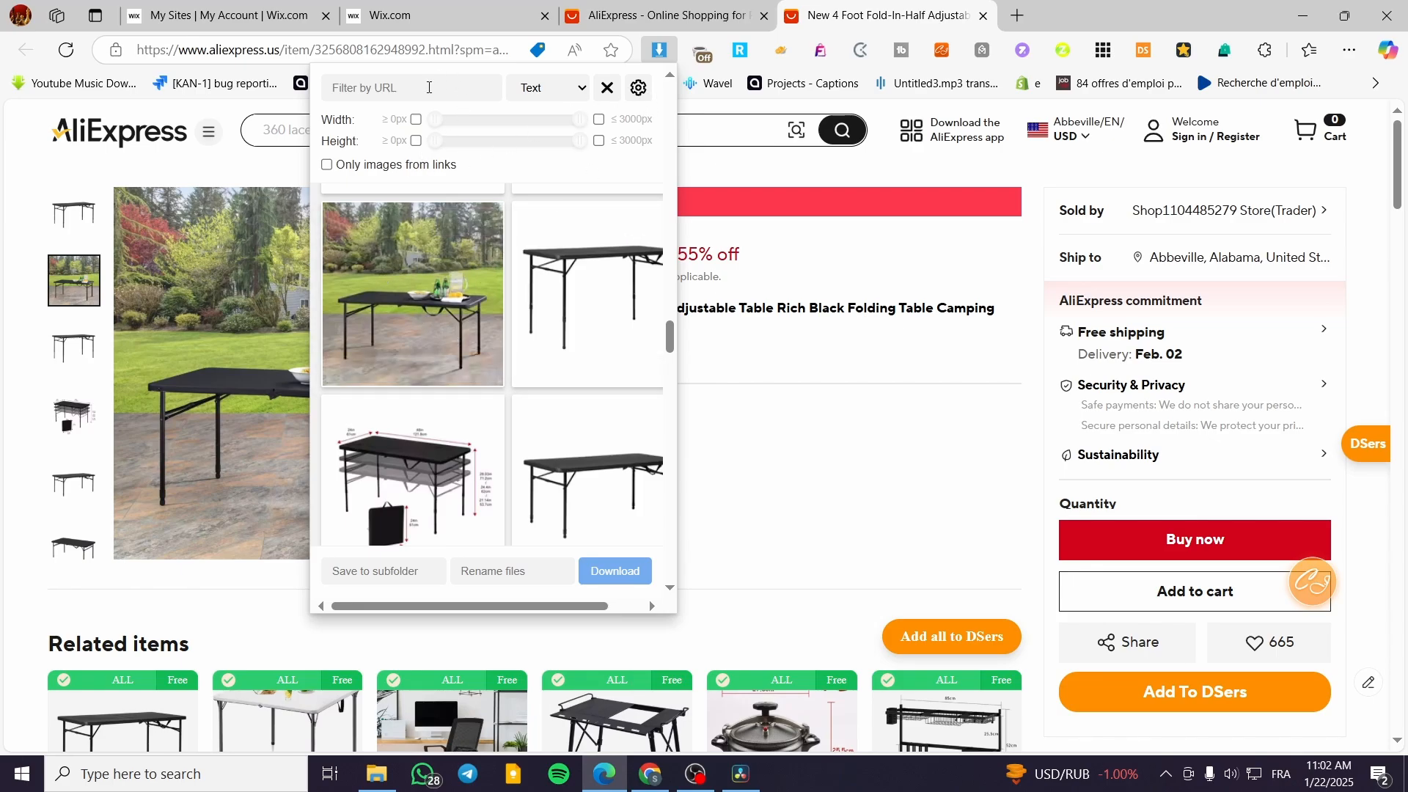
{"action": "left_click", "coordinate": [571, 91]}
{"action": "mouse_move", "coordinate": [487, 223]}
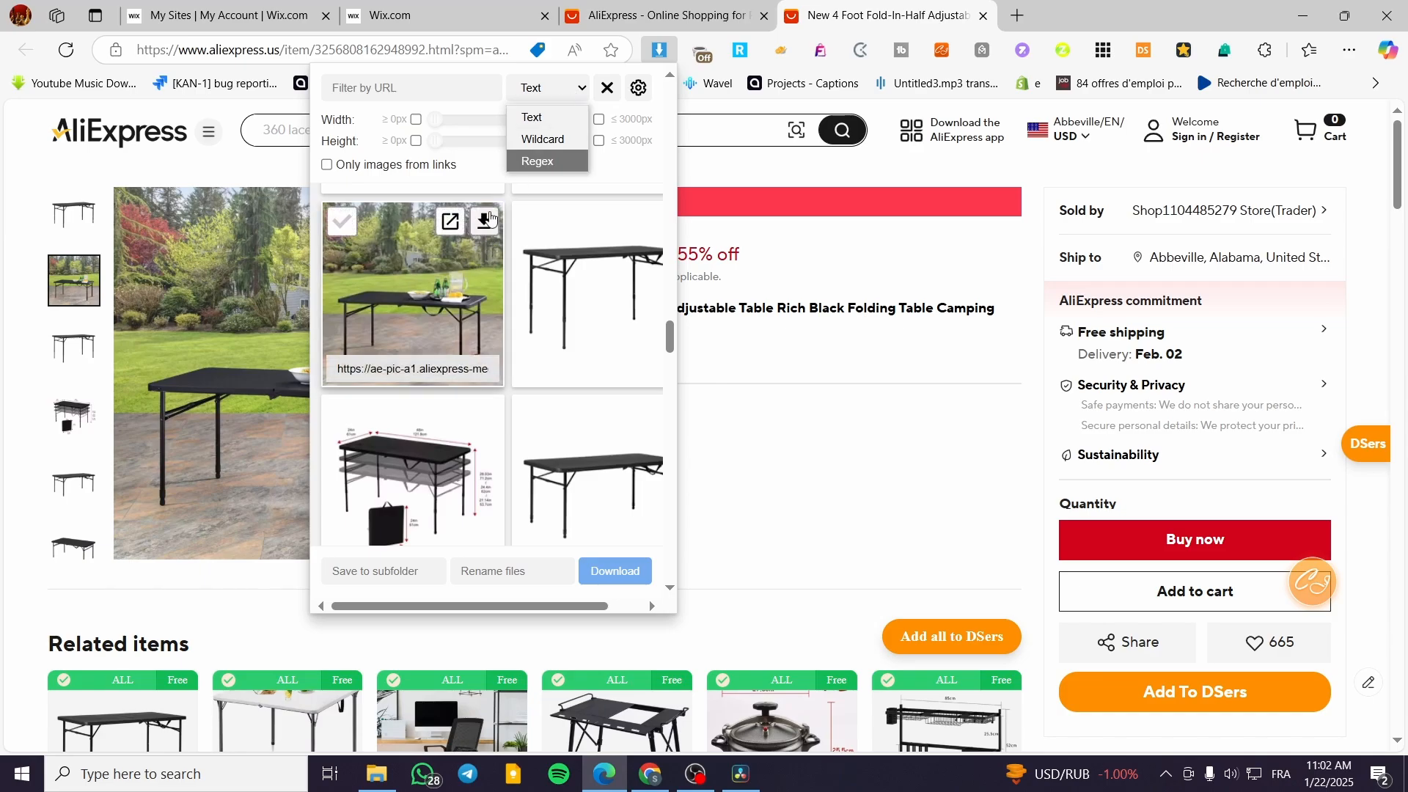
{"action": "left_click", "coordinate": [352, 232]}
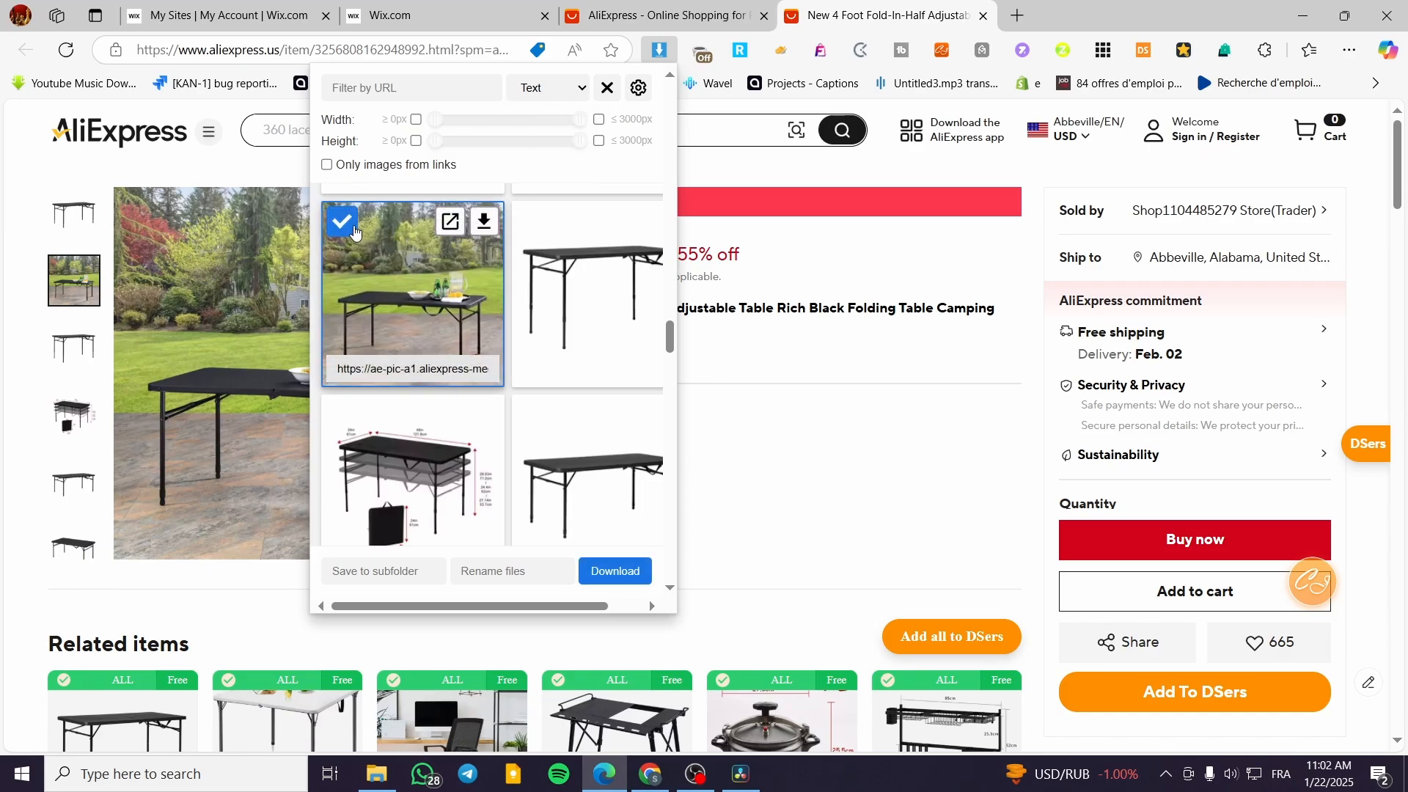
{"action": "left_click", "coordinate": [398, 240]}
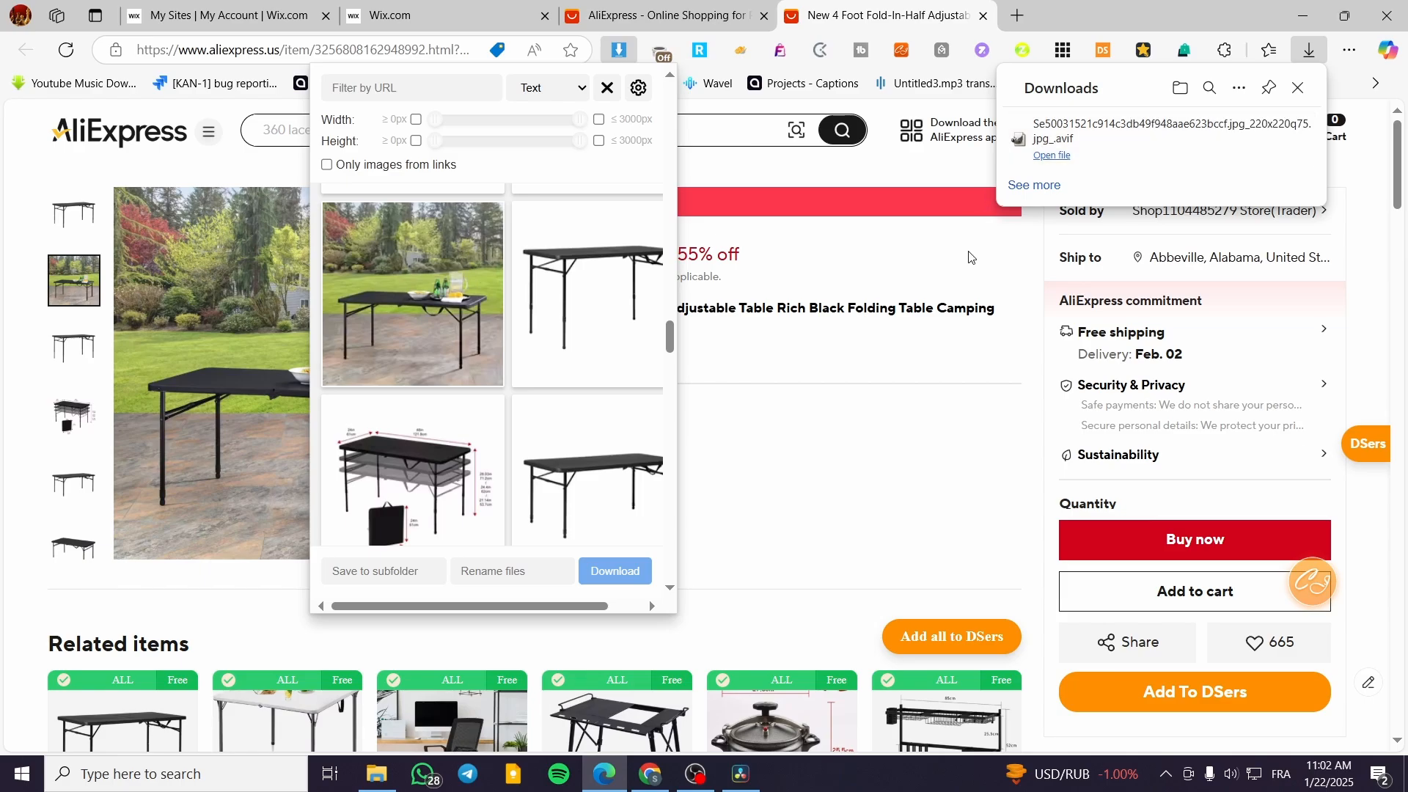
{"action": "left_click", "coordinate": [840, 170]}
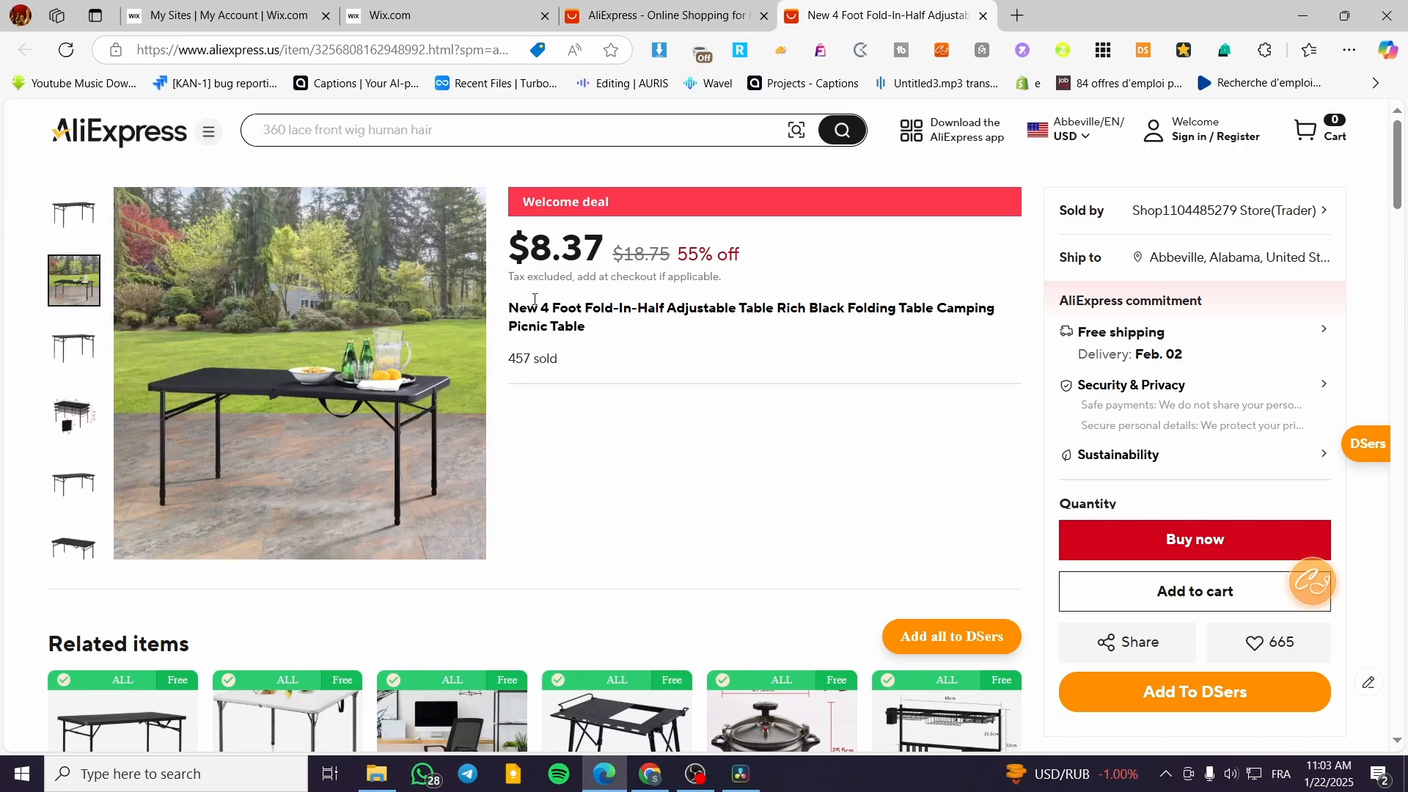
{"action": "scroll", "coordinate": [535, 393], "scroll_direction": "down", "scroll_amount": 15}
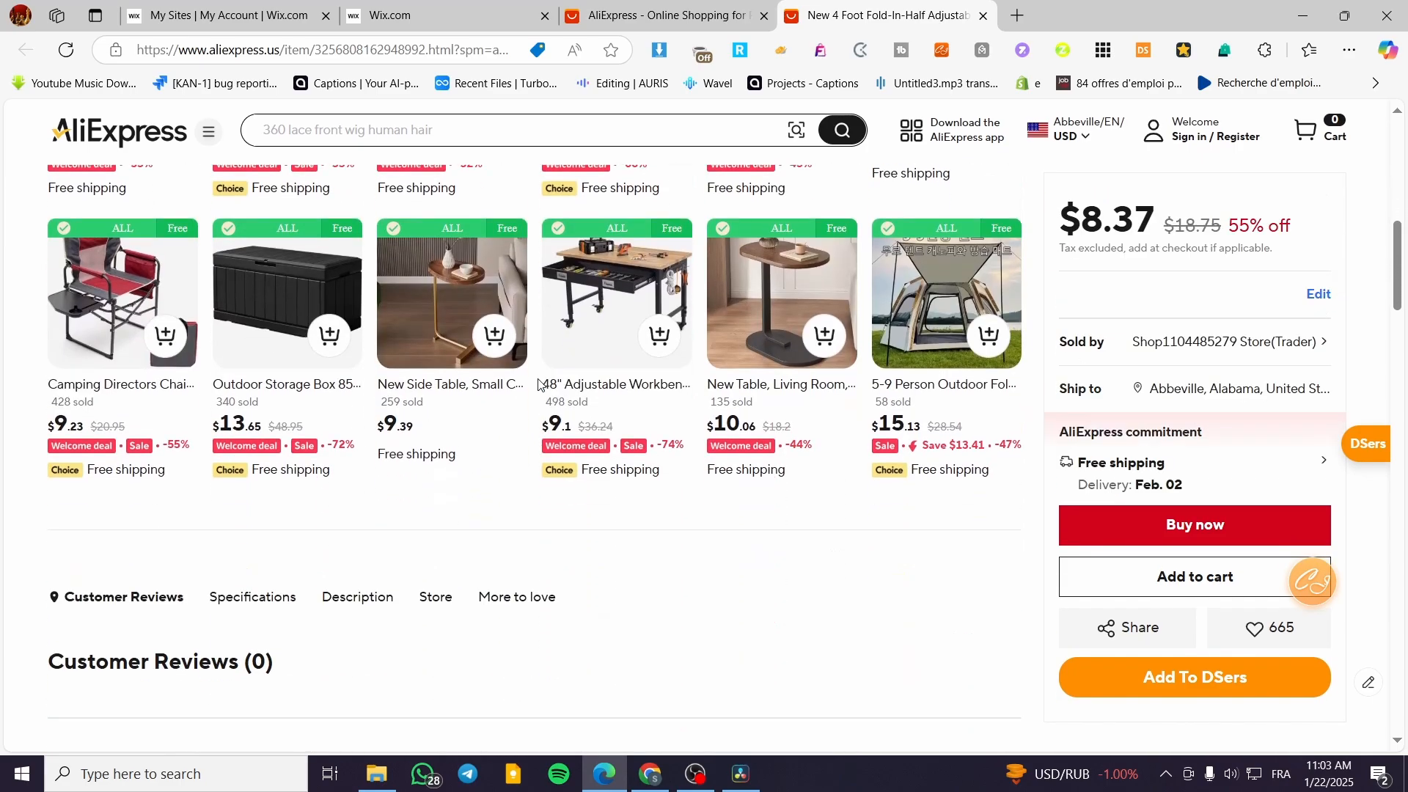
{"action": "left_click", "coordinate": [322, 236]}
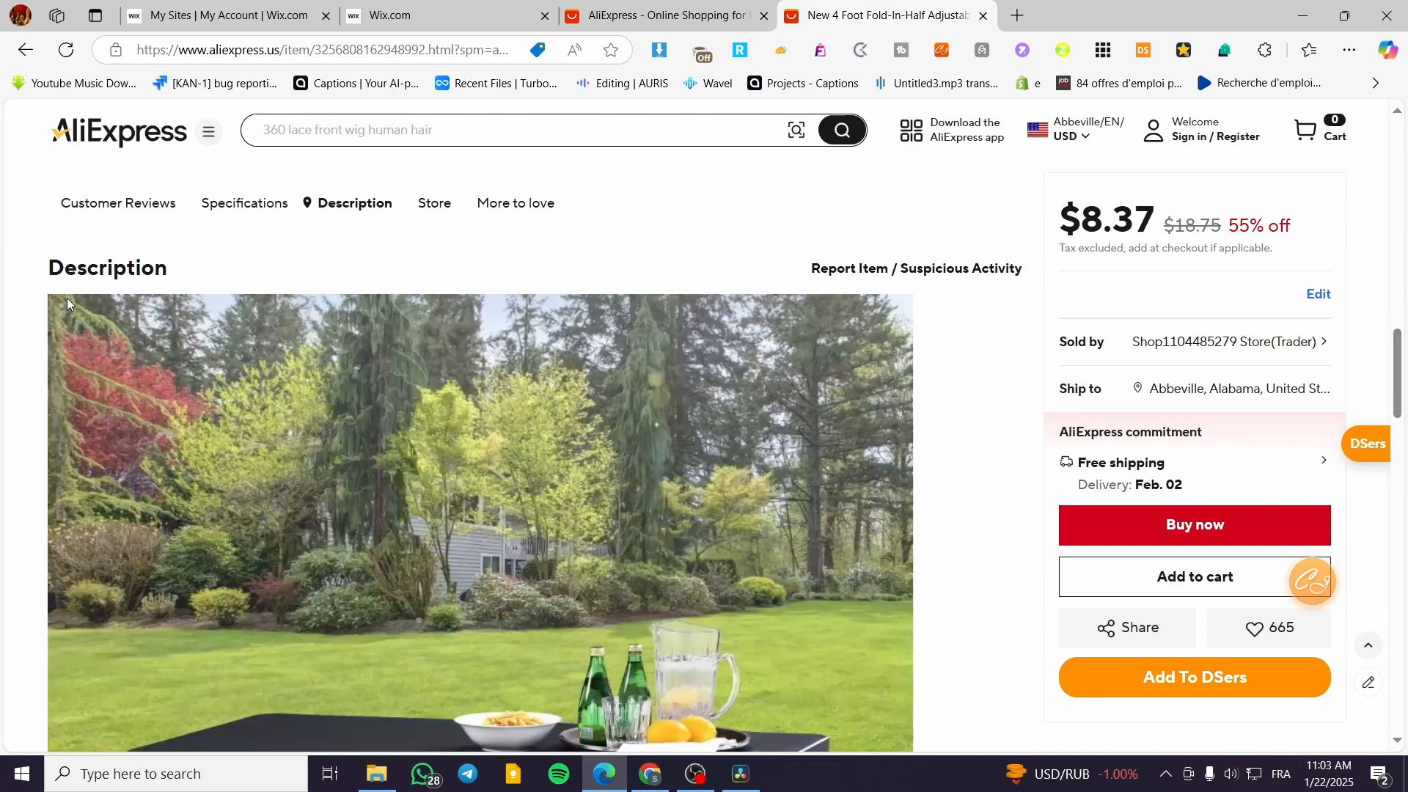
{"action": "scroll", "coordinate": [239, 292], "scroll_direction": "down", "scroll_amount": 3}
{"action": "right_click", "coordinate": [425, 372]}
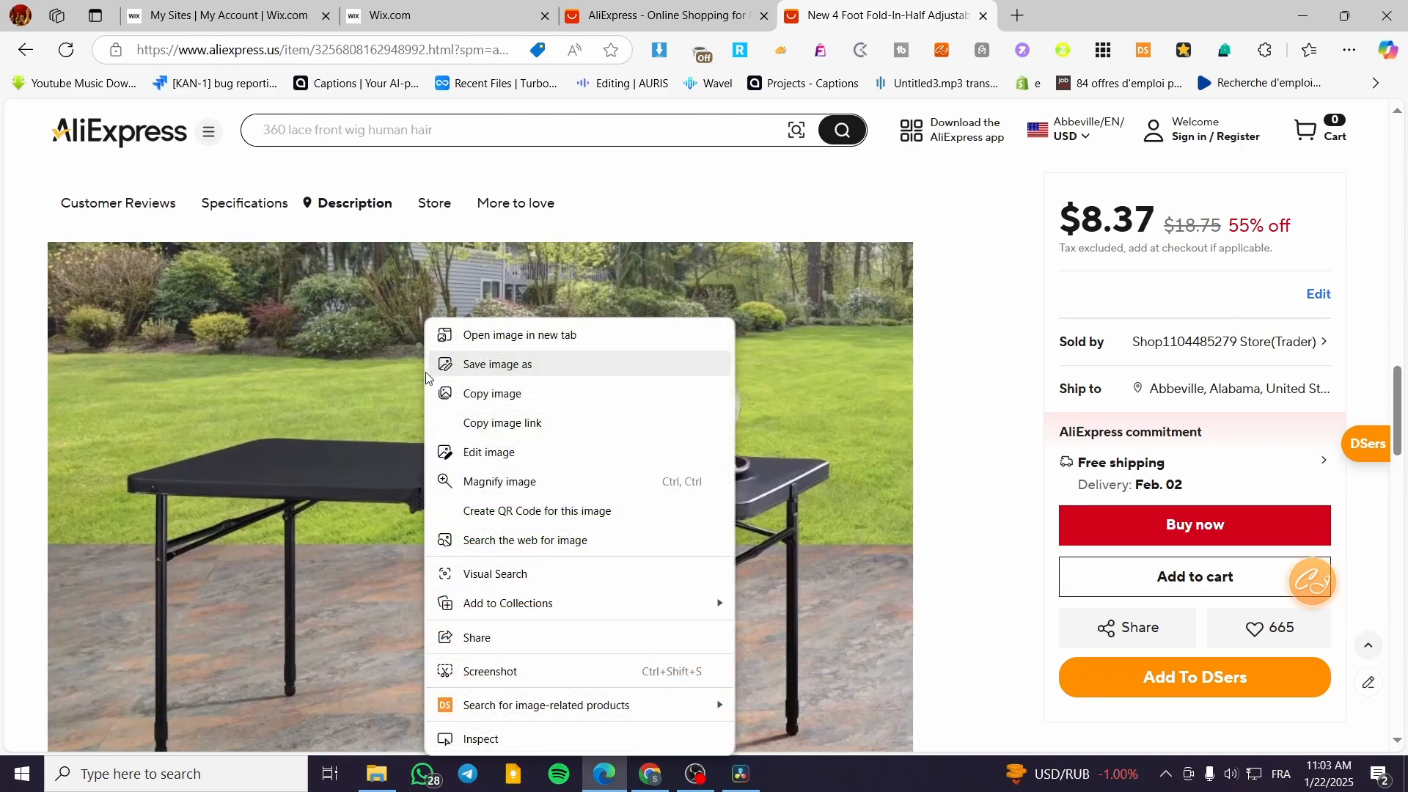
{"action": "left_click", "coordinate": [457, 372]}
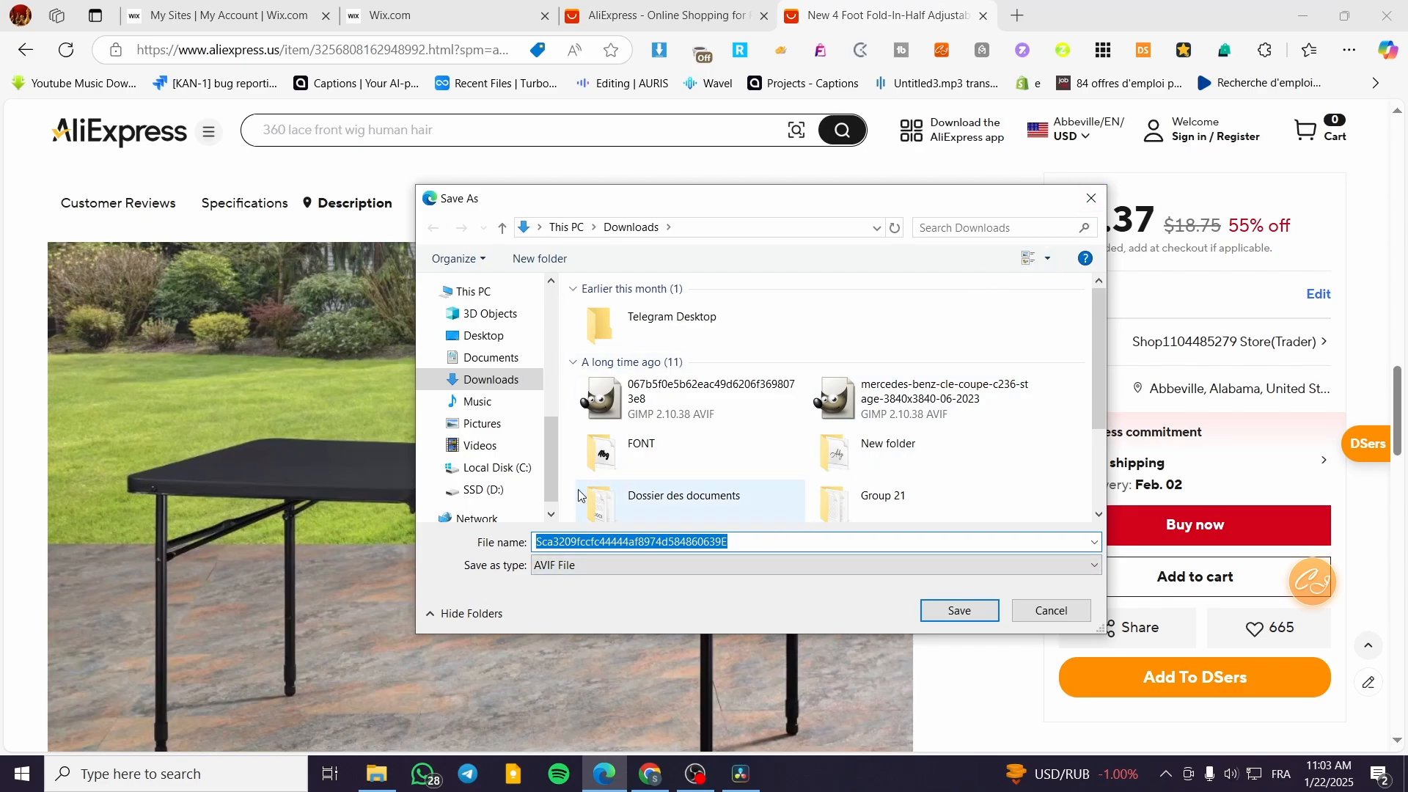
{"action": "left_click", "coordinate": [1092, 198]}
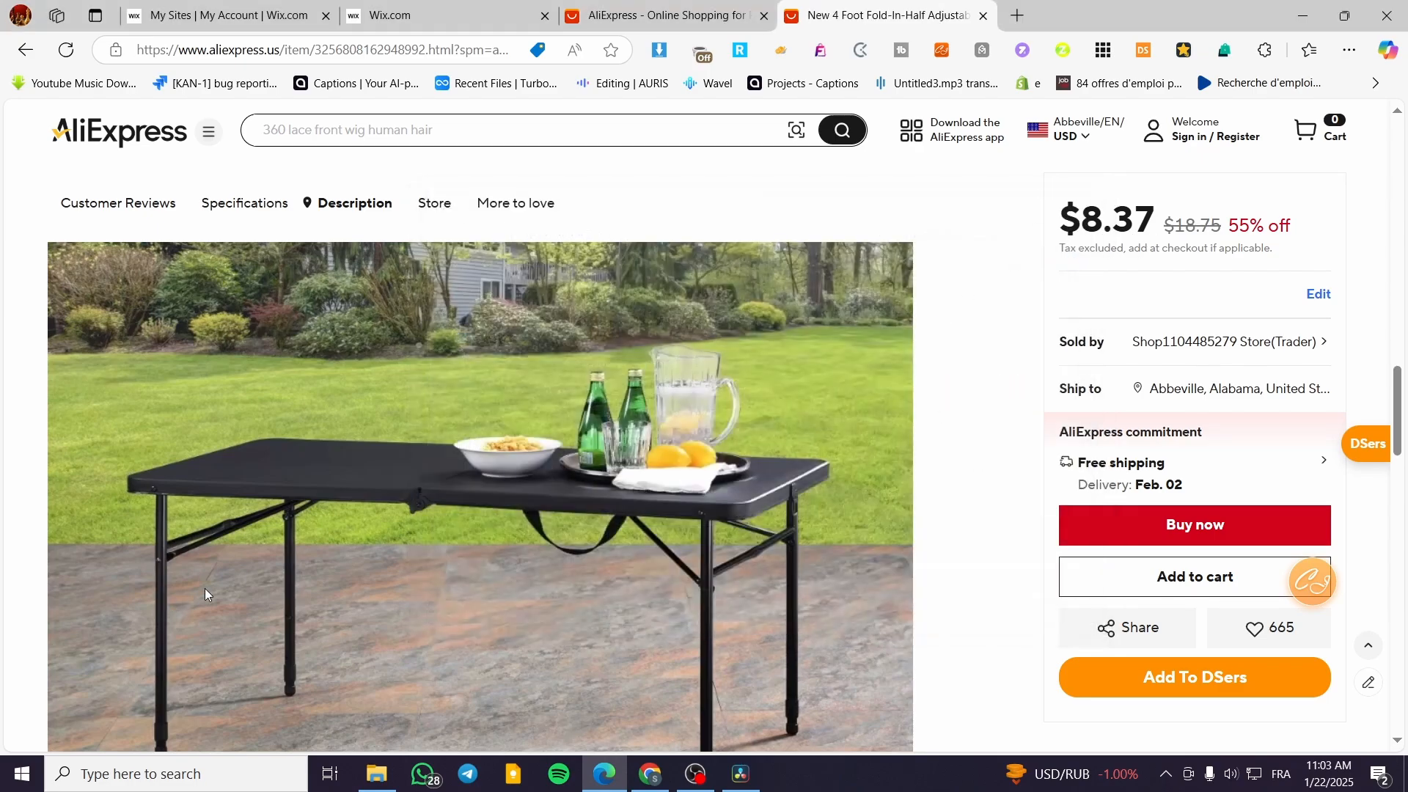
Examine the folding table listing's specifications and description images for usable product details.
{"action": "scroll", "coordinate": [314, 533], "scroll_direction": "down", "scroll_amount": 10}
{"action": "left_click", "coordinate": [528, 339]}
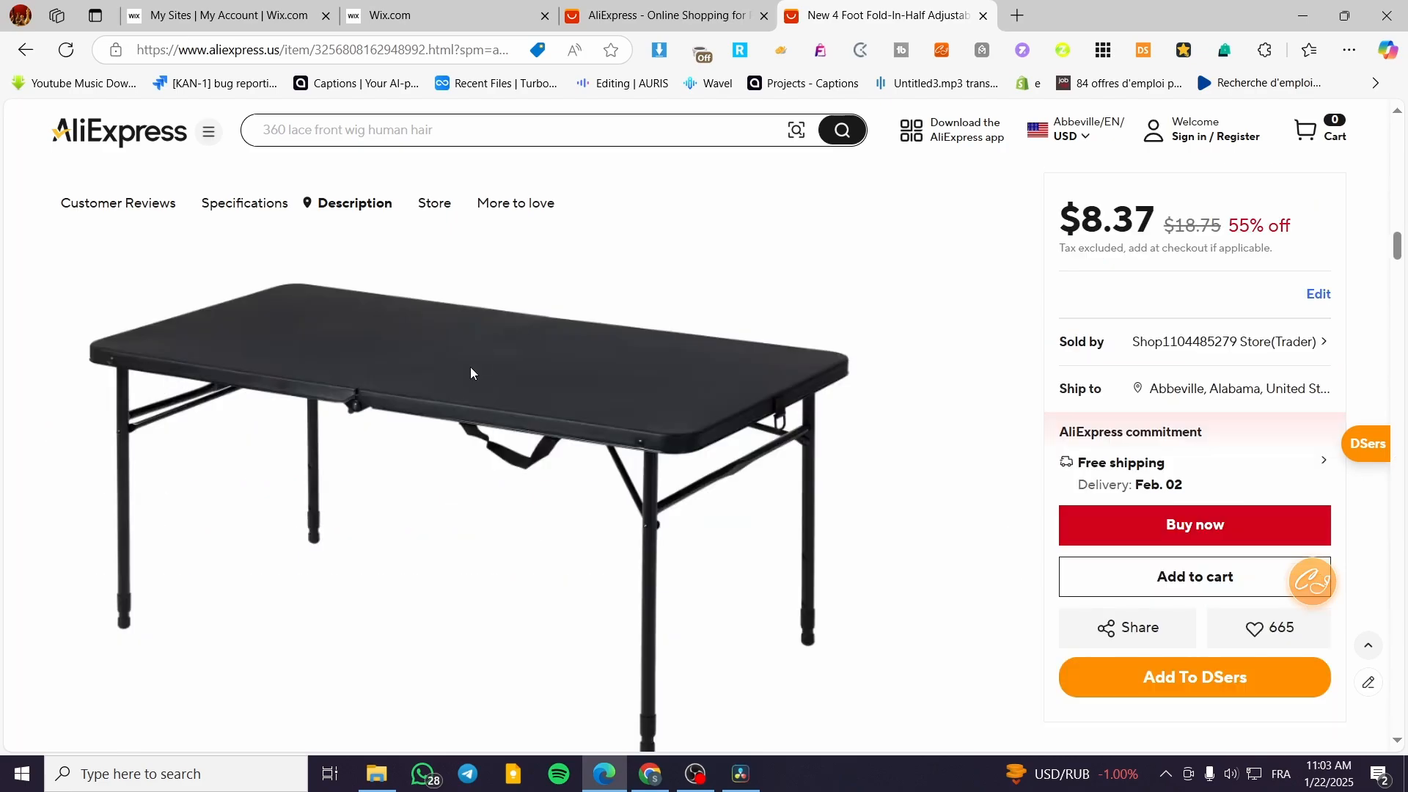
{"action": "scroll", "coordinate": [424, 523], "scroll_direction": "up", "scroll_amount": 6}
{"action": "scroll", "coordinate": [432, 522], "scroll_direction": "up", "scroll_amount": 3}
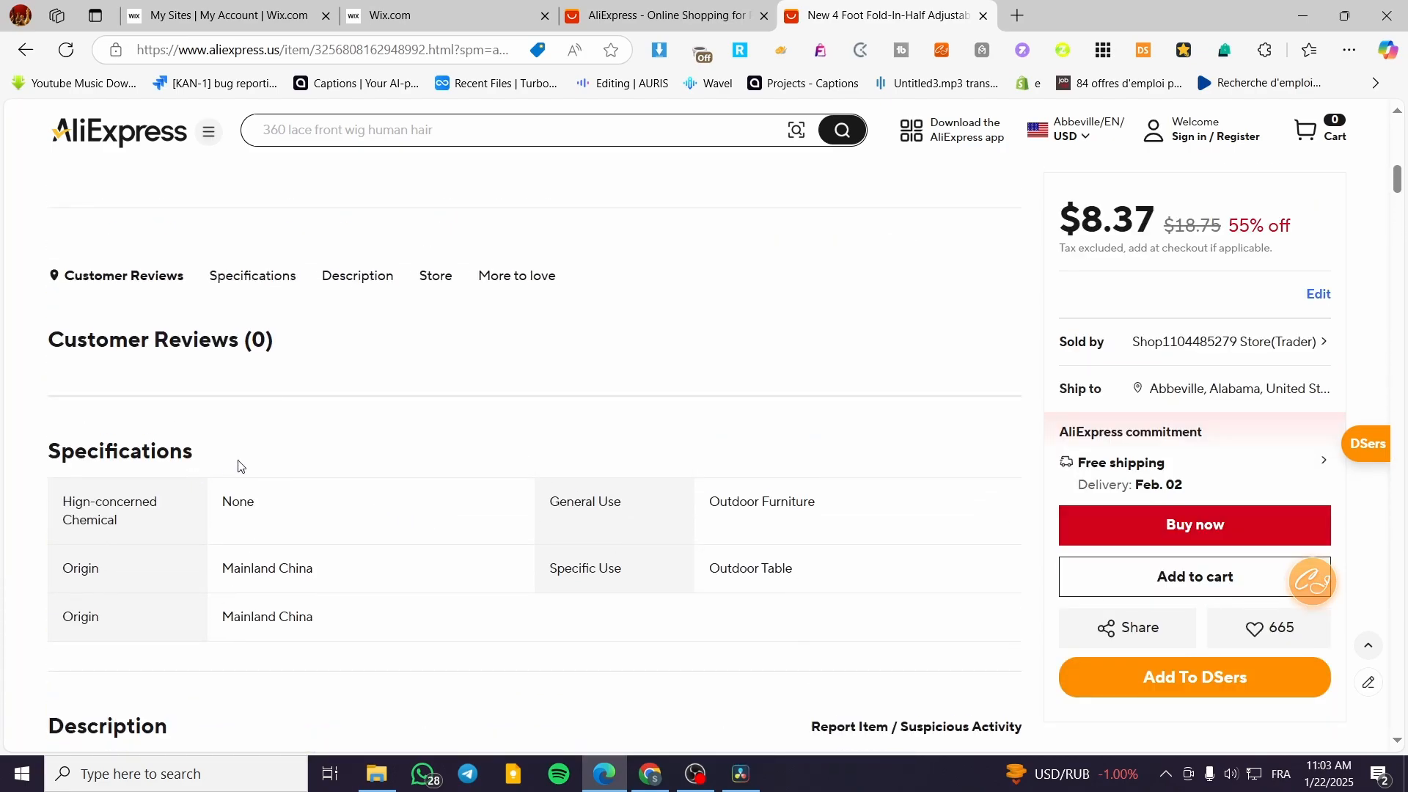
{"action": "scroll", "coordinate": [238, 465], "scroll_direction": "up", "scroll_amount": 3}
{"action": "left_click", "coordinate": [354, 461]}
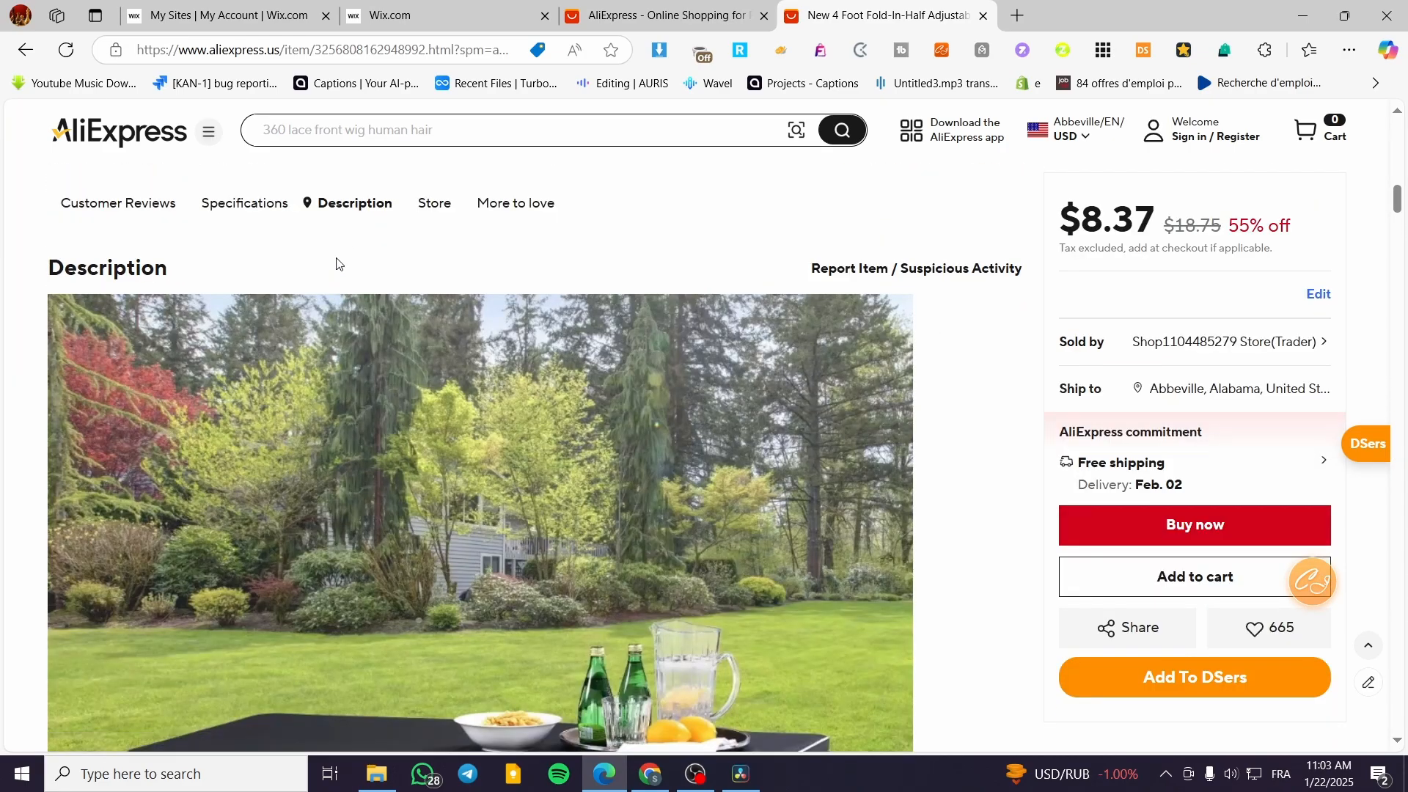
{"action": "left_click", "coordinate": [261, 209]}
{"action": "left_click", "coordinate": [333, 209]}
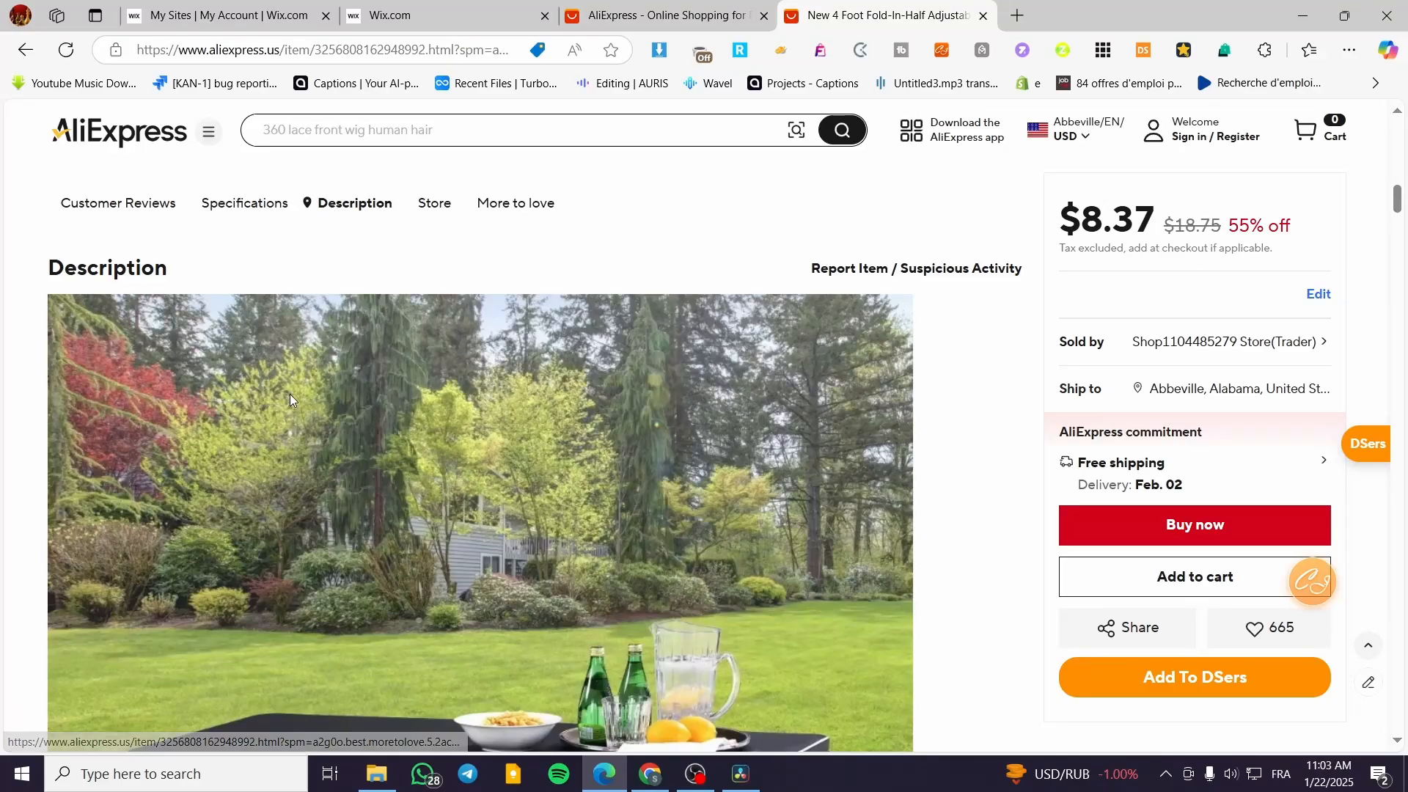
{"action": "scroll", "coordinate": [308, 392], "scroll_direction": "down", "scroll_amount": 5}
{"action": "scroll", "coordinate": [339, 397], "scroll_direction": "down", "scroll_amount": 8}
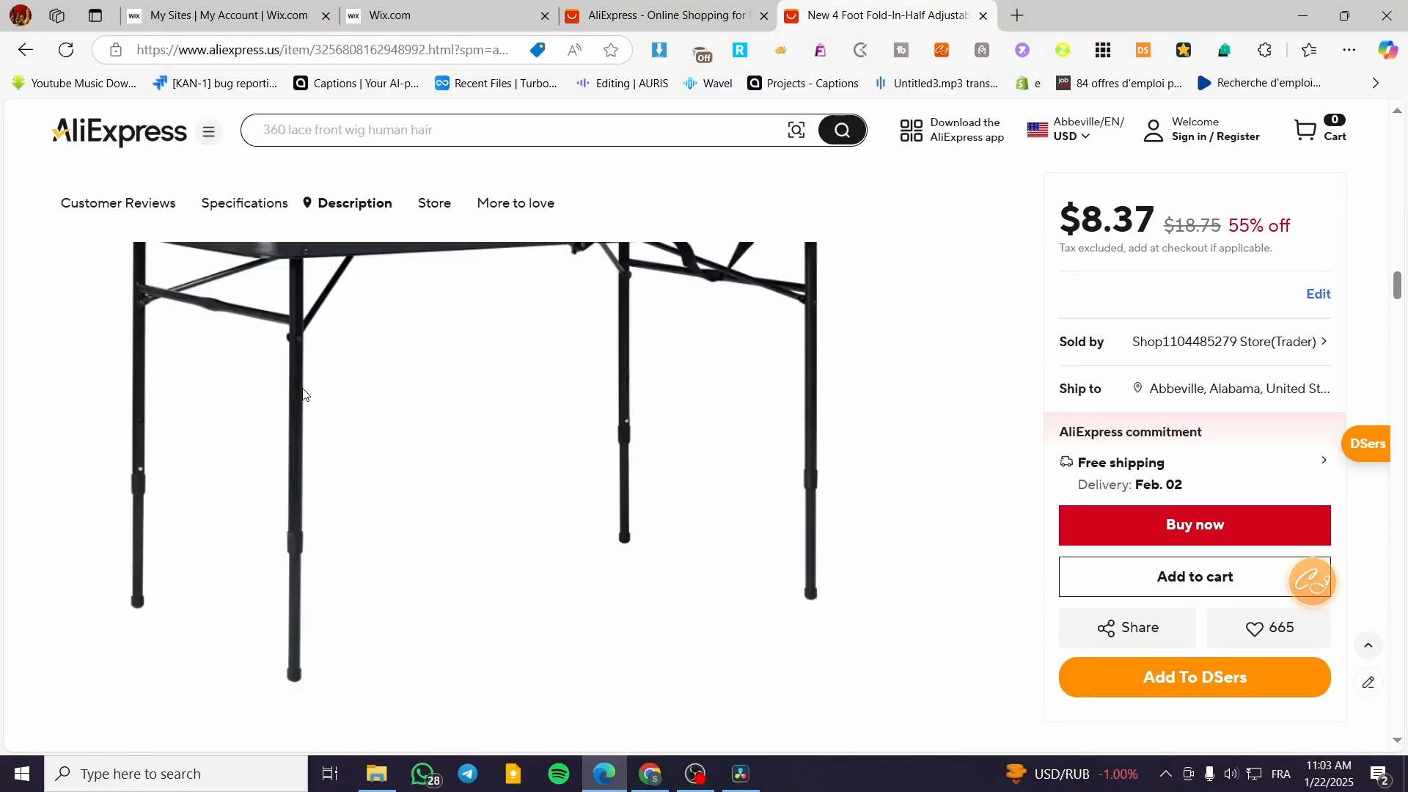
Copy the AliExpress listing's title into the Wix product name: "New 4 Foot Fold-In-Half Adjustable Table Rich Black Folding Table Camping Picnic".
{"action": "left_click_drag", "start_coordinate": [514, 316], "coordinate": [475, 384]}
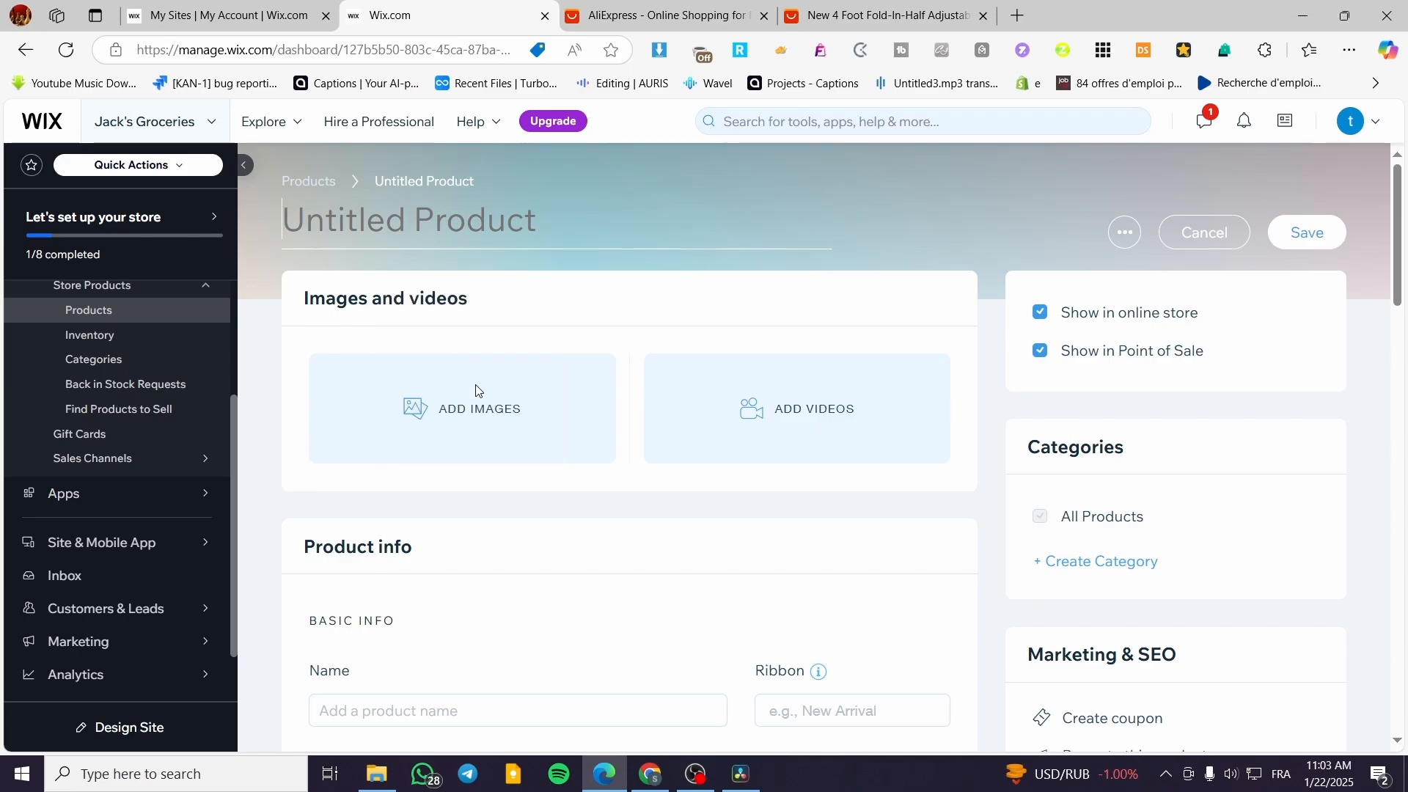
{"action": "left_click", "coordinate": [761, 16]}
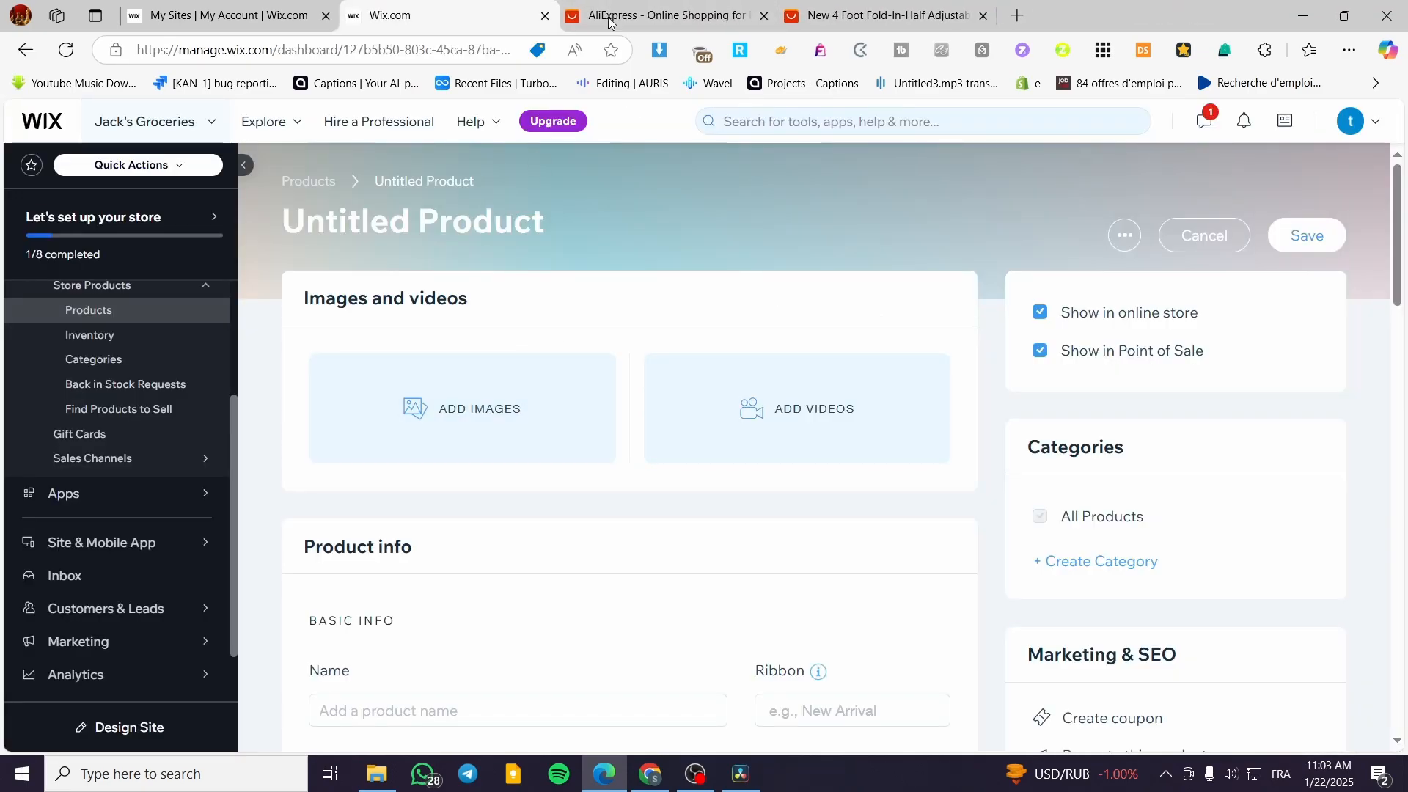
{"action": "scroll", "coordinate": [455, 487], "scroll_direction": "down", "scroll_amount": 3}
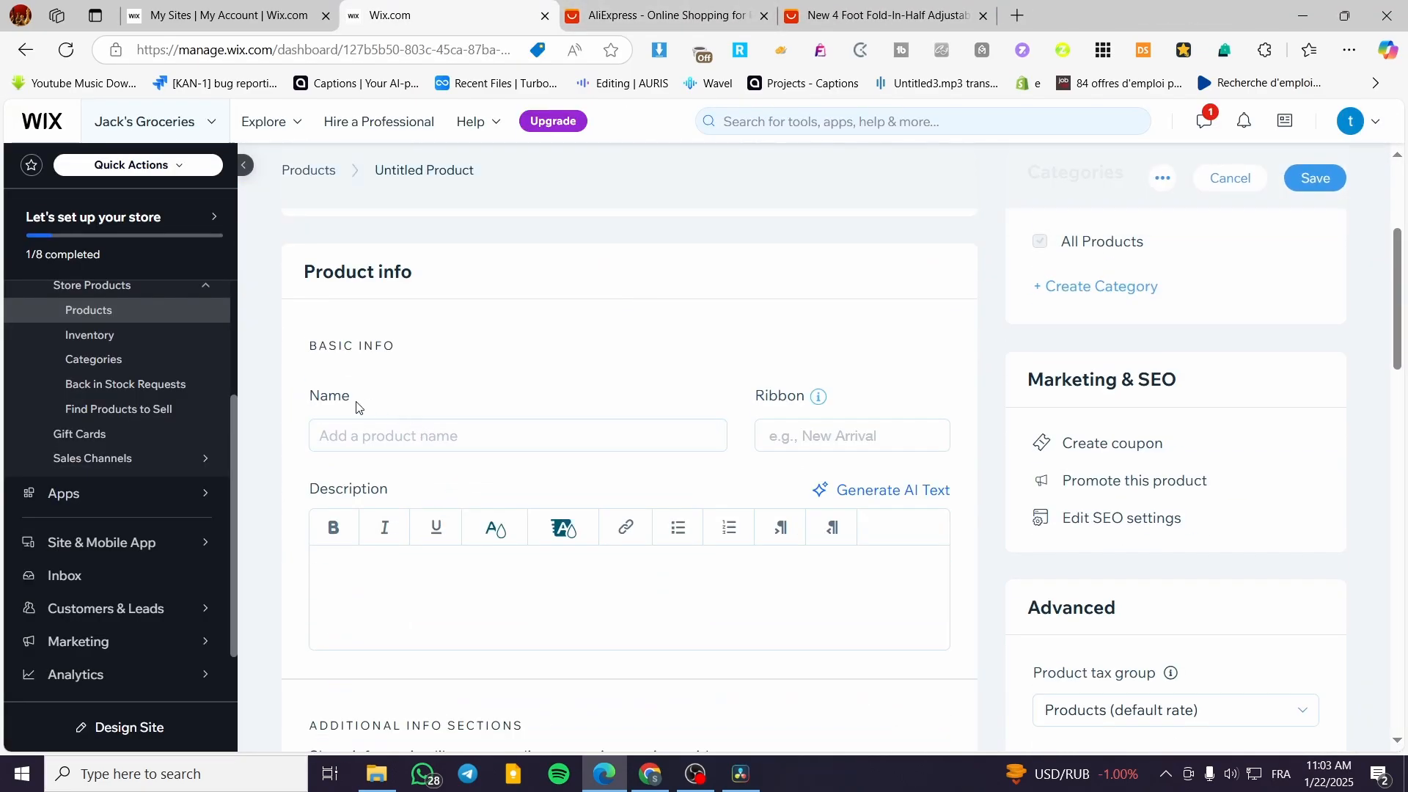
{"action": "scroll", "coordinate": [355, 402], "scroll_direction": "down", "scroll_amount": 1}
{"action": "left_click", "coordinate": [653, 16]}
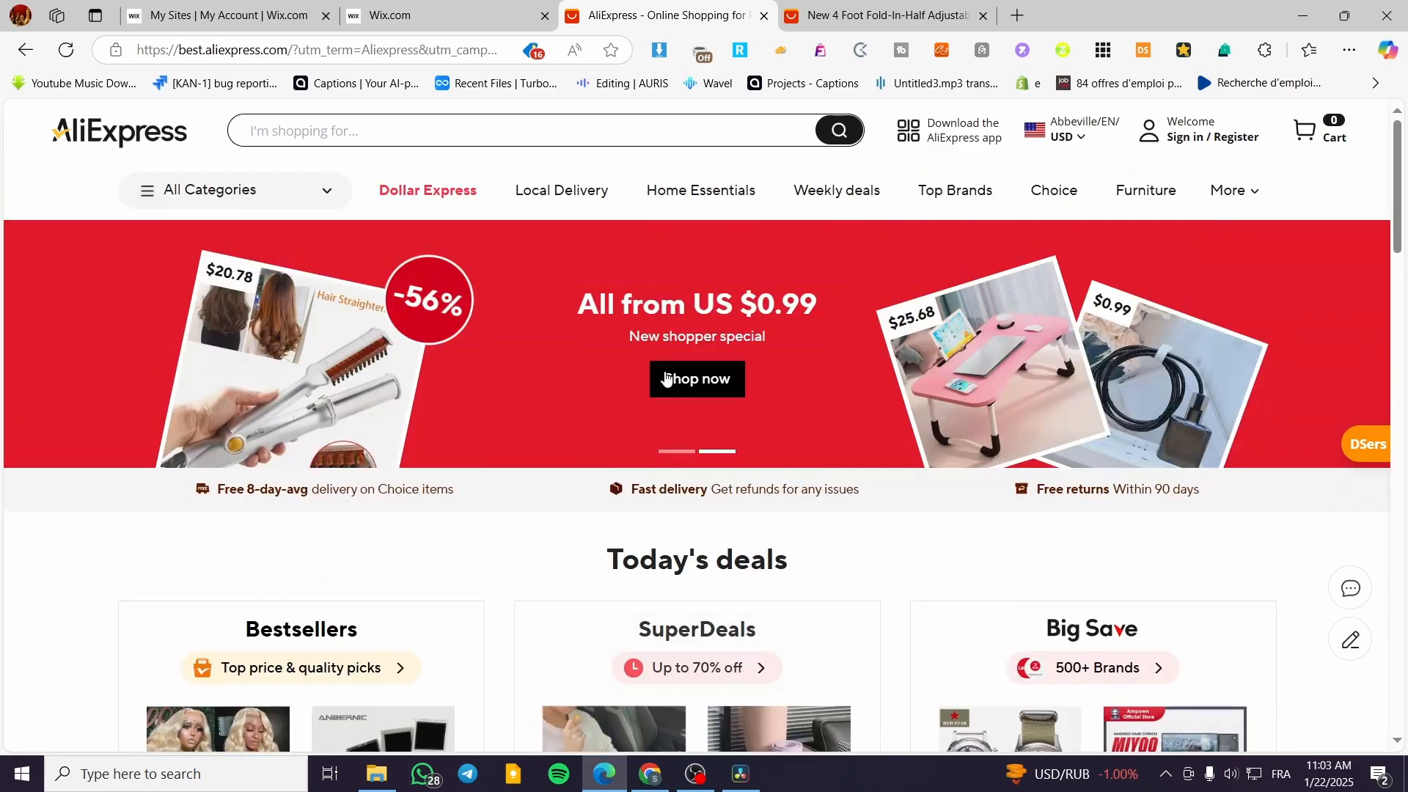
{"action": "left_click", "coordinate": [814, 6]}
{"action": "scroll", "coordinate": [823, 503], "scroll_direction": "up", "scroll_amount": 10}
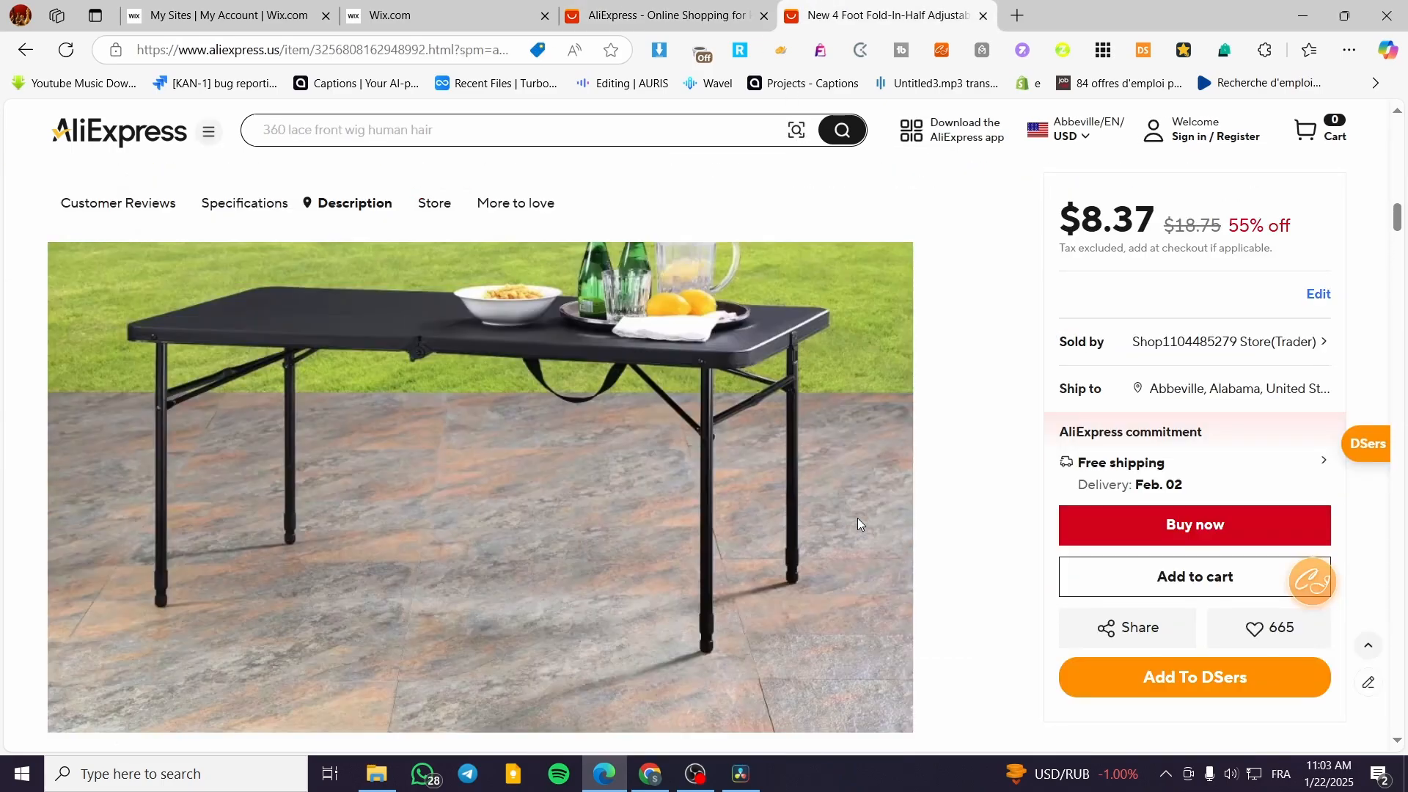
{"action": "scroll", "coordinate": [817, 519], "scroll_direction": "up", "scroll_amount": 10}
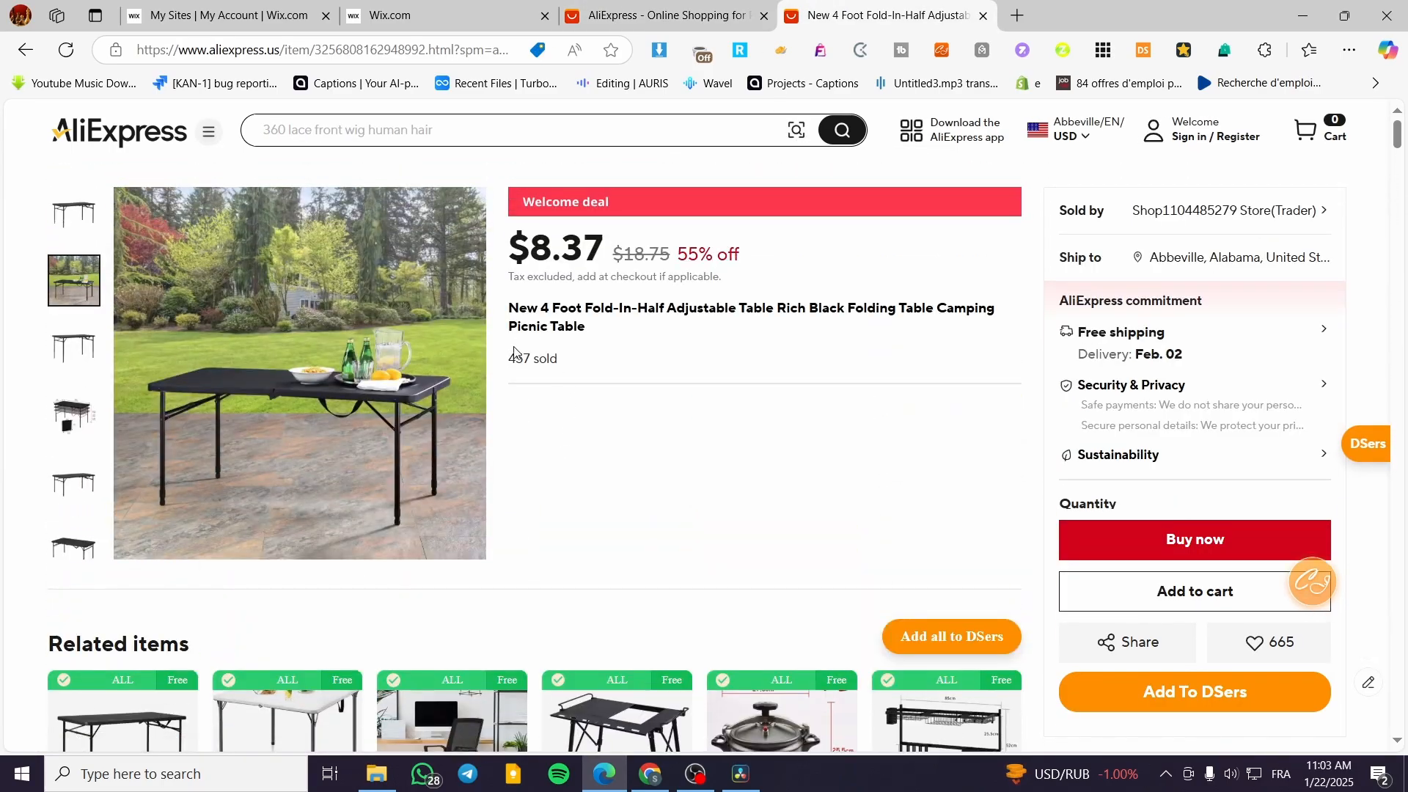
{"action": "left_click_drag", "start_coordinate": [510, 310], "coordinate": [587, 334]}
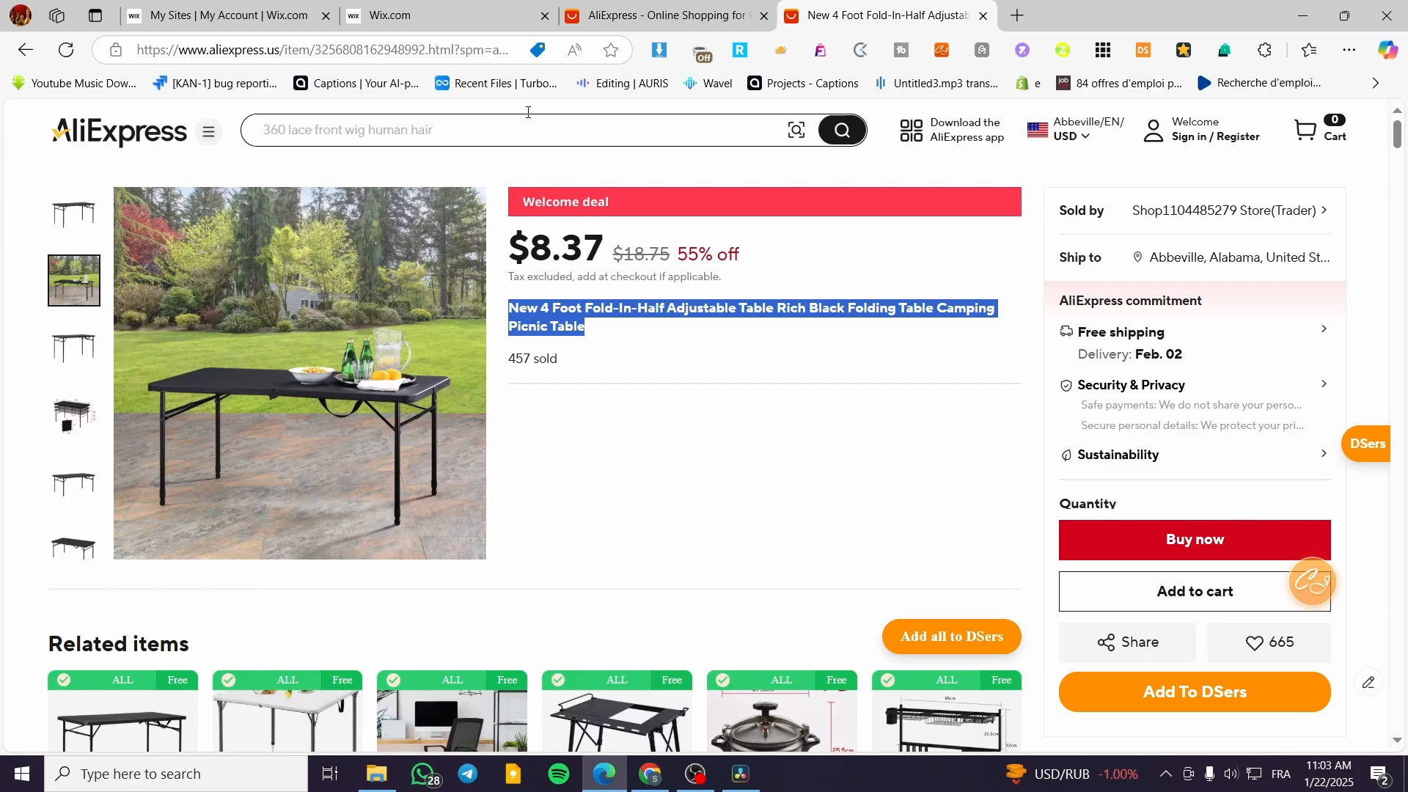
{"action": "key", "text": "ctrl+c"}
{"action": "left_click", "coordinate": [440, 15]}
{"action": "left_click", "coordinate": [481, 345]}
{"action": "key", "text": "ctrl+v"}
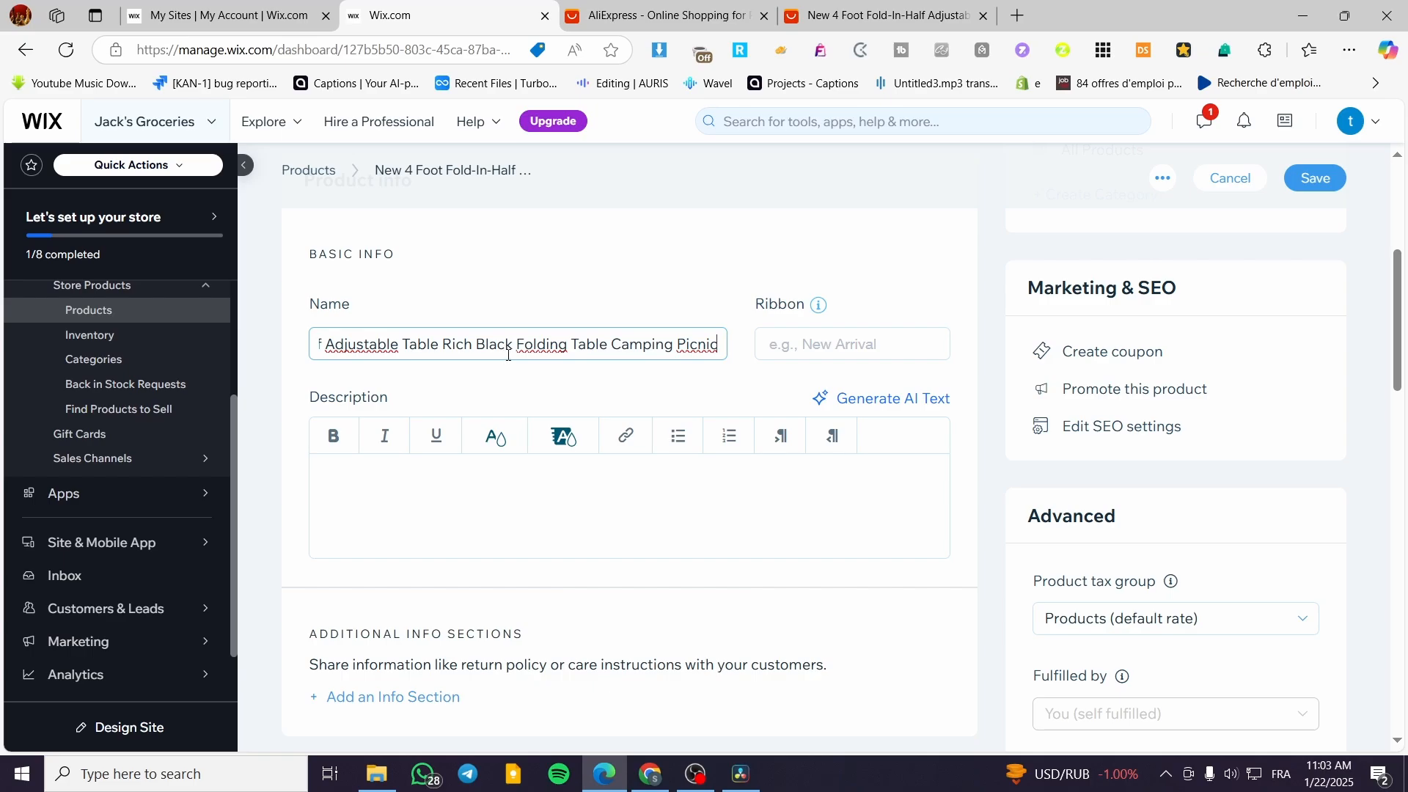
Switch back to the AliExpress table listing and look through its description section for content to reuse.
{"action": "left_click", "coordinate": [648, 14]}
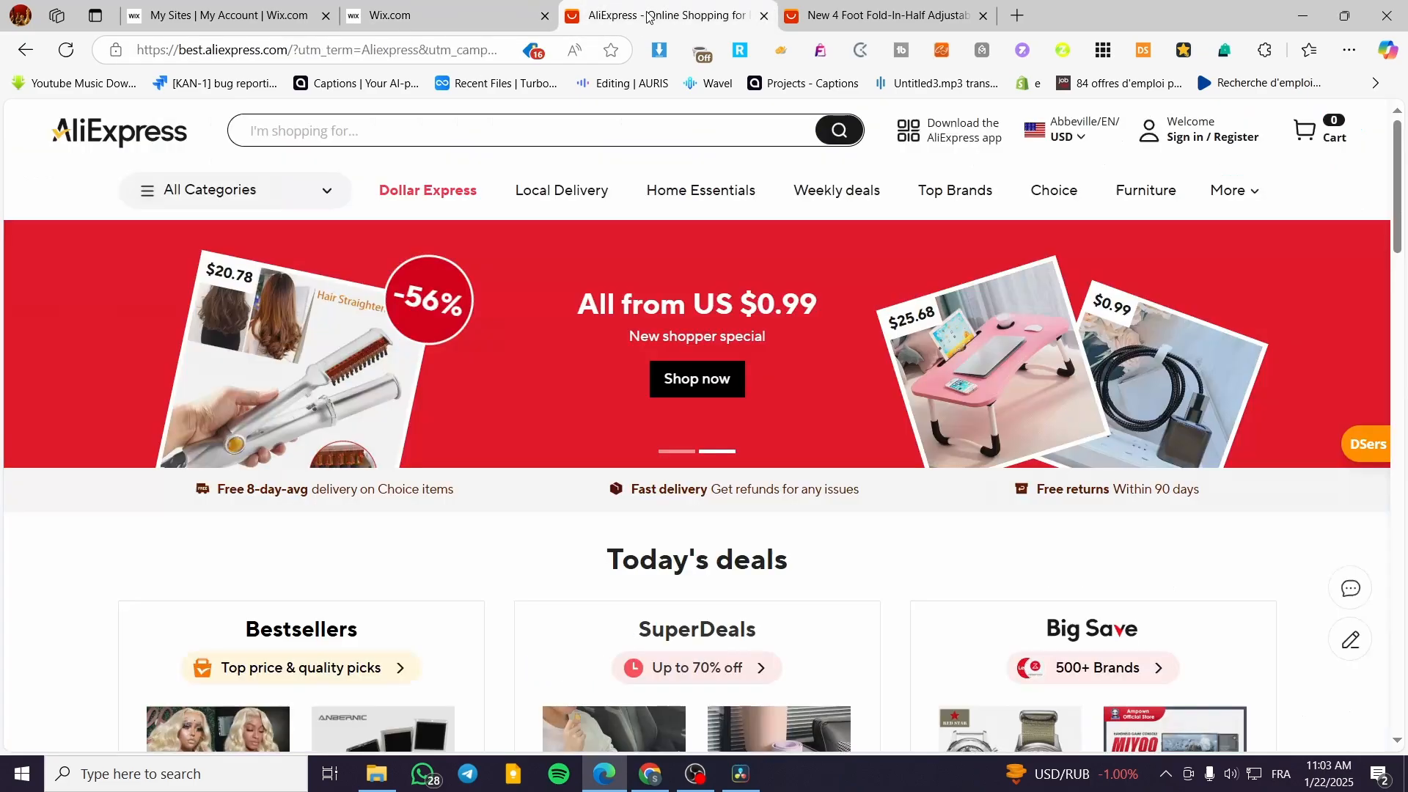
{"action": "left_click", "coordinate": [826, 26]}
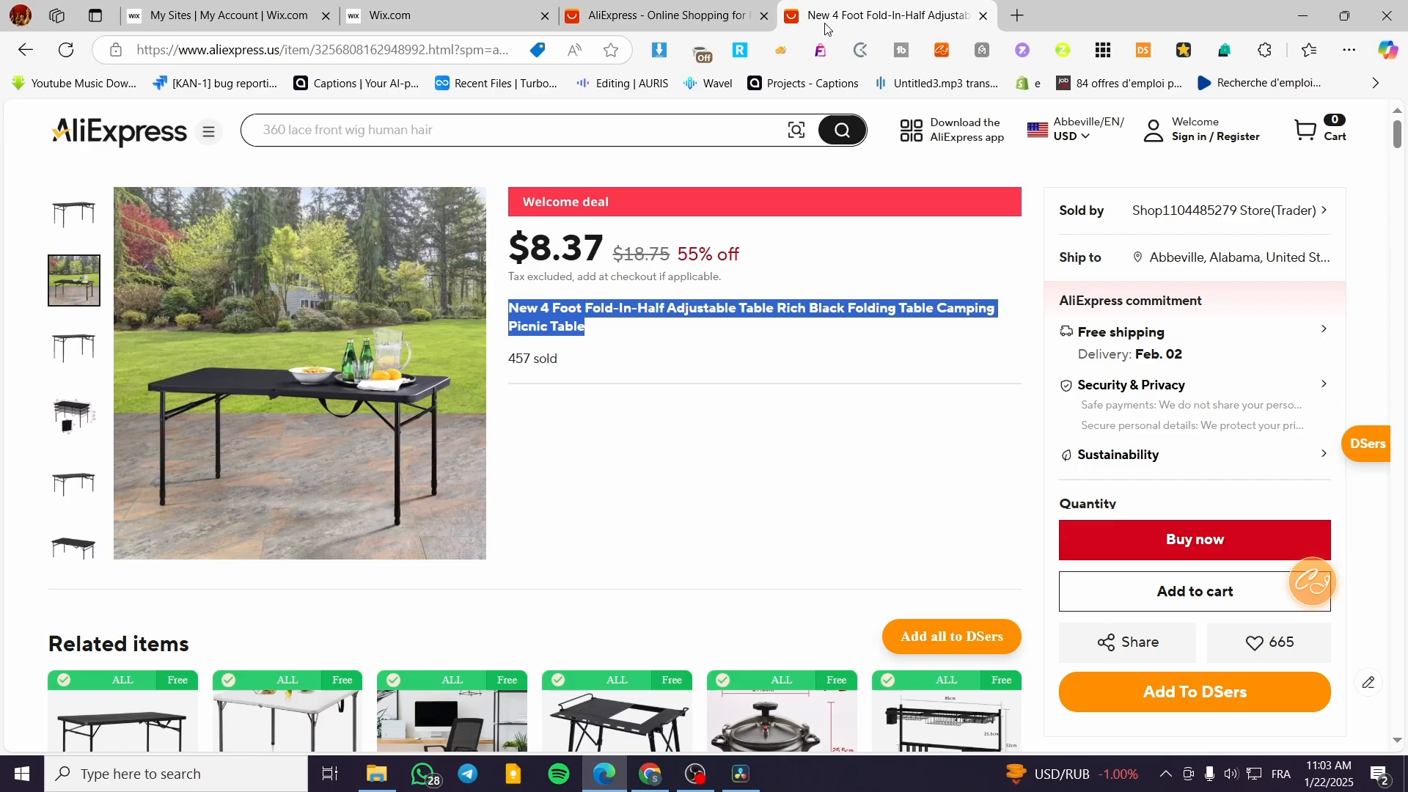
{"action": "left_click", "coordinate": [715, 376]}
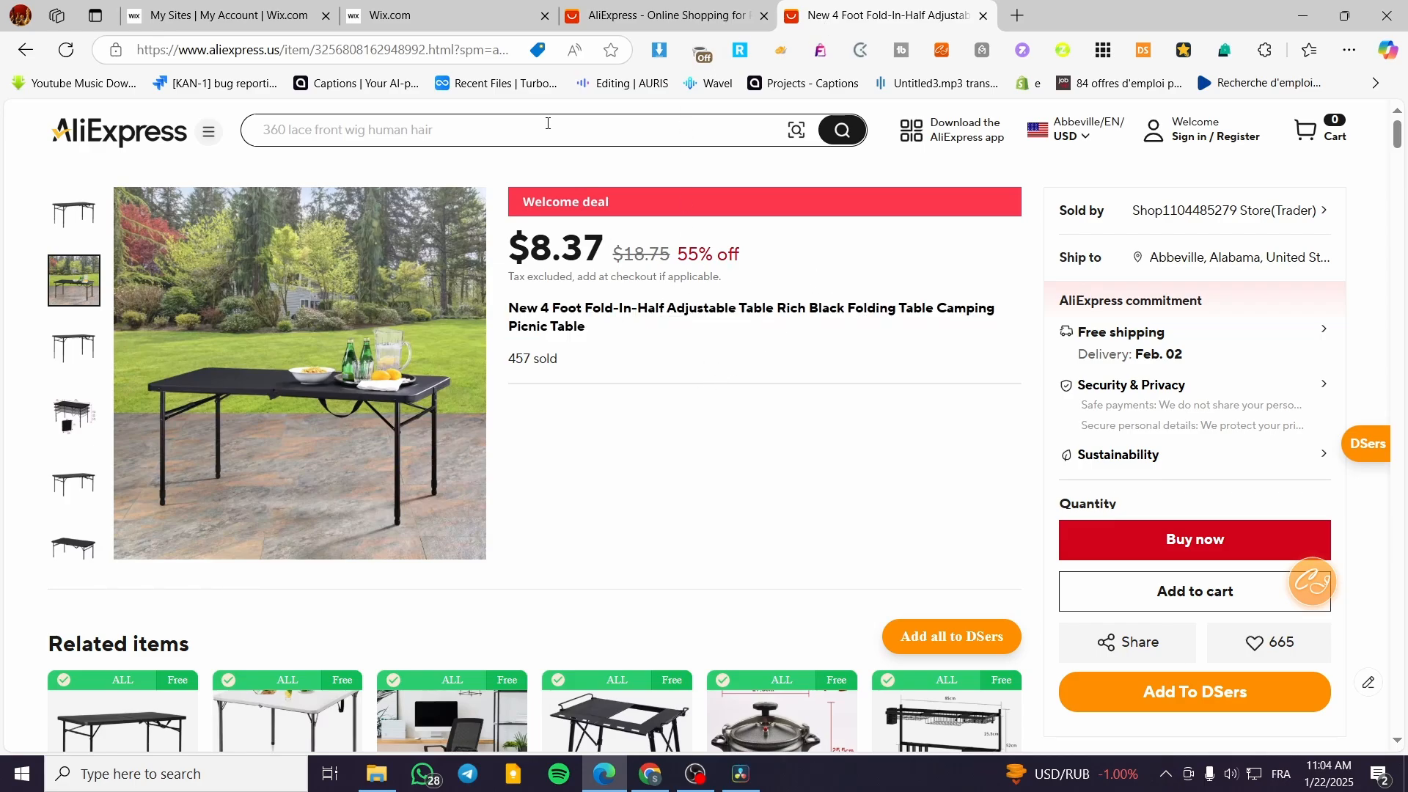
{"action": "scroll", "coordinate": [654, 450], "scroll_direction": "down", "scroll_amount": 10}
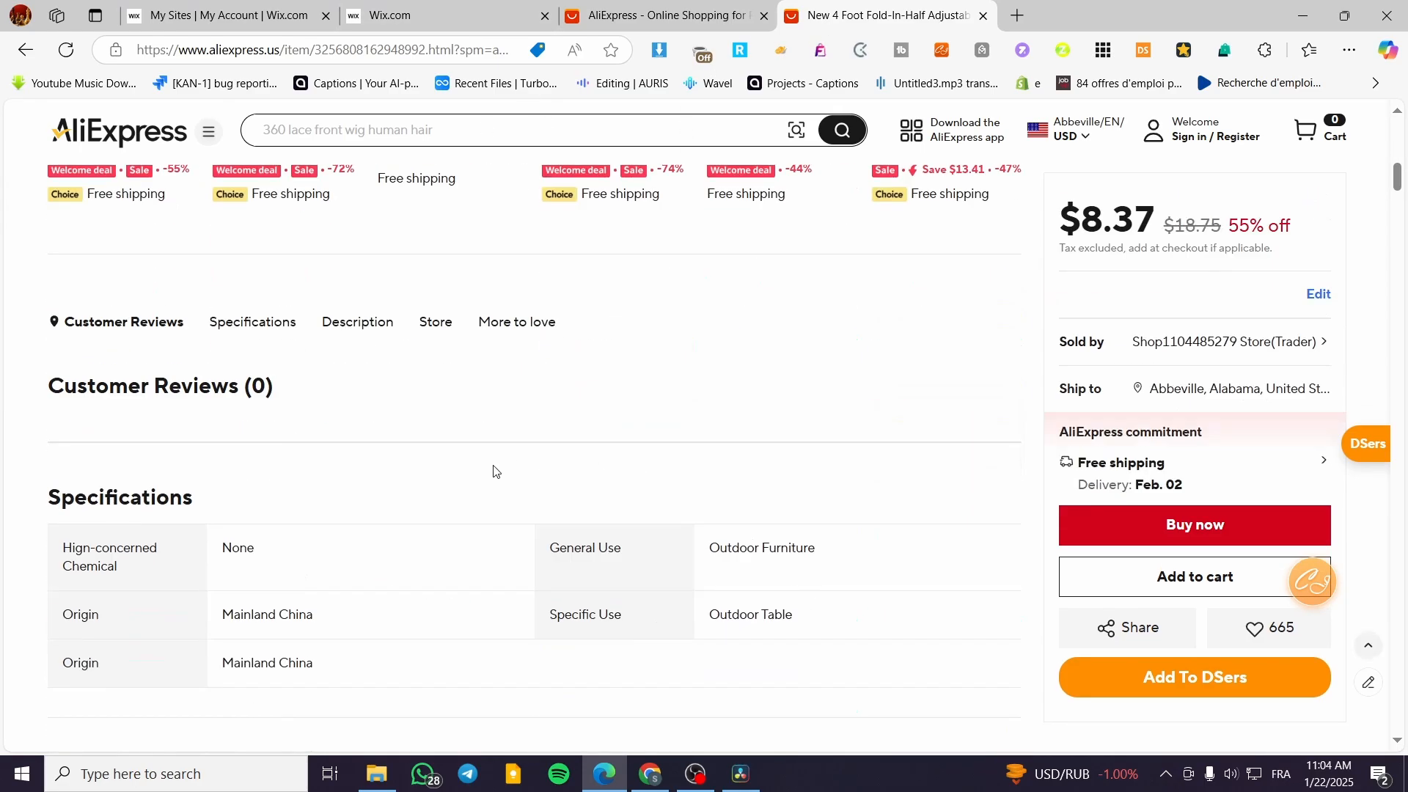
{"action": "left_click", "coordinate": [368, 229]}
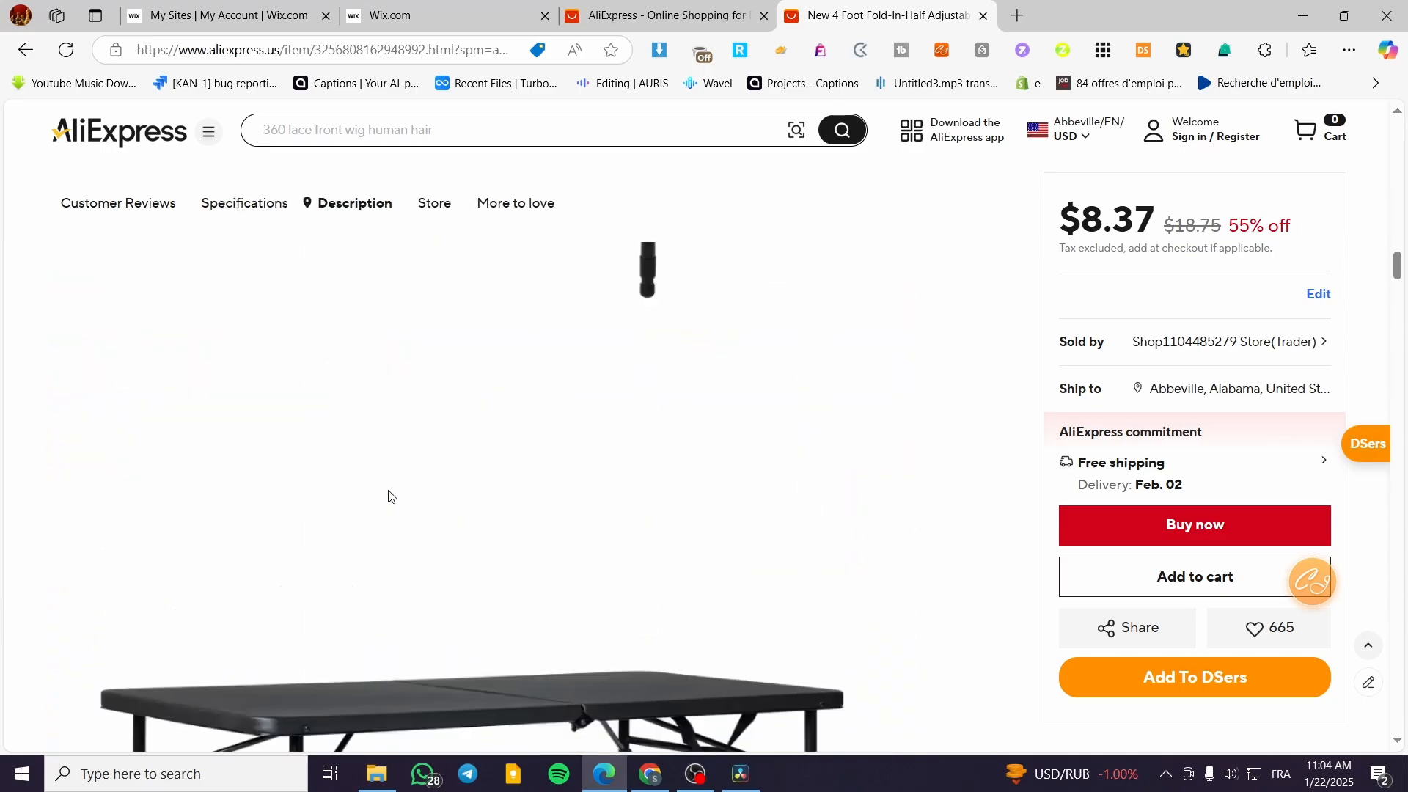
{"action": "scroll", "coordinate": [389, 496], "scroll_direction": "down", "scroll_amount": 10}
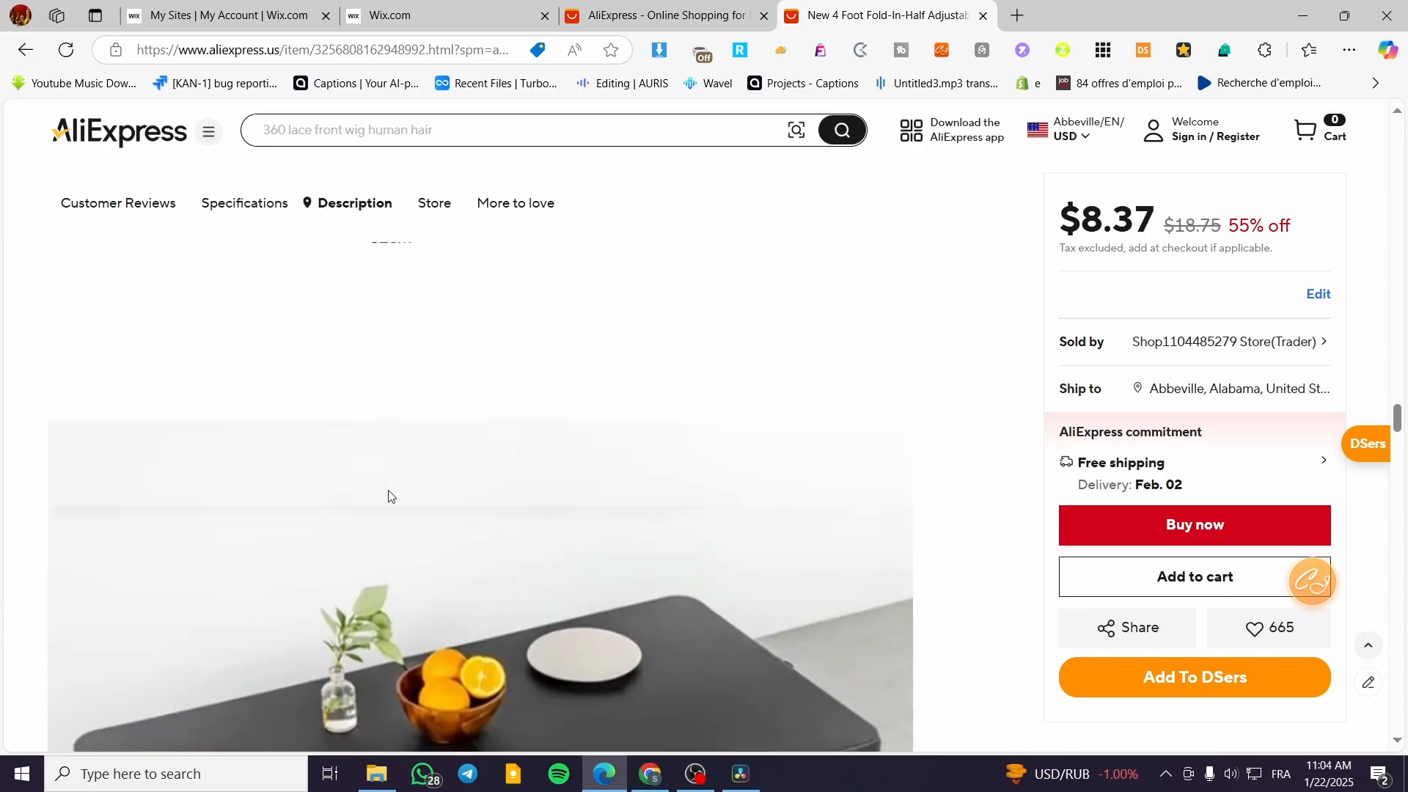
{"action": "scroll", "coordinate": [388, 497], "scroll_direction": "down", "scroll_amount": 8}
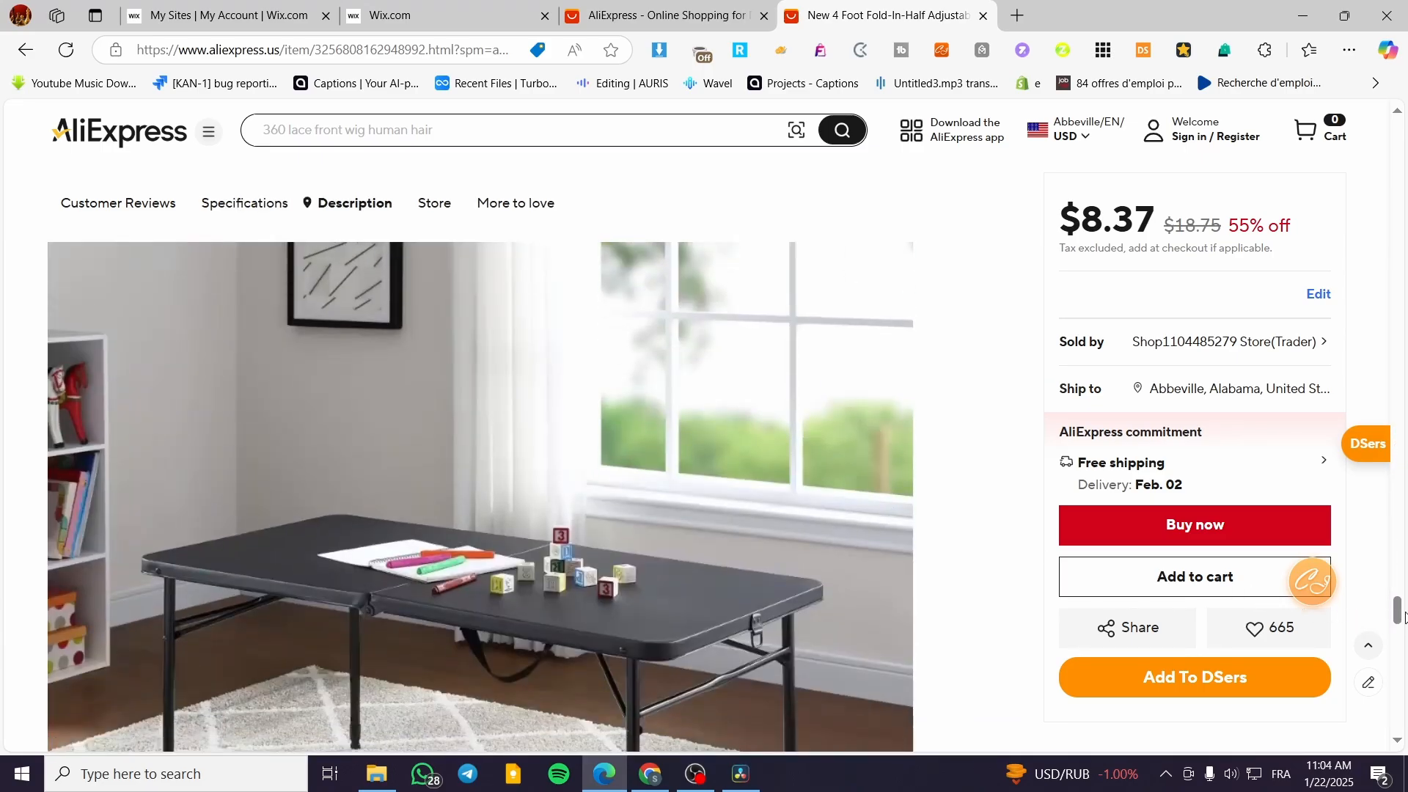
Copy the AliExpress listing's full description text, including the bulleted features, into the Wix product's description.
{"action": "left_click_drag", "start_coordinate": [1401, 615], "coordinate": [1401, 648]}
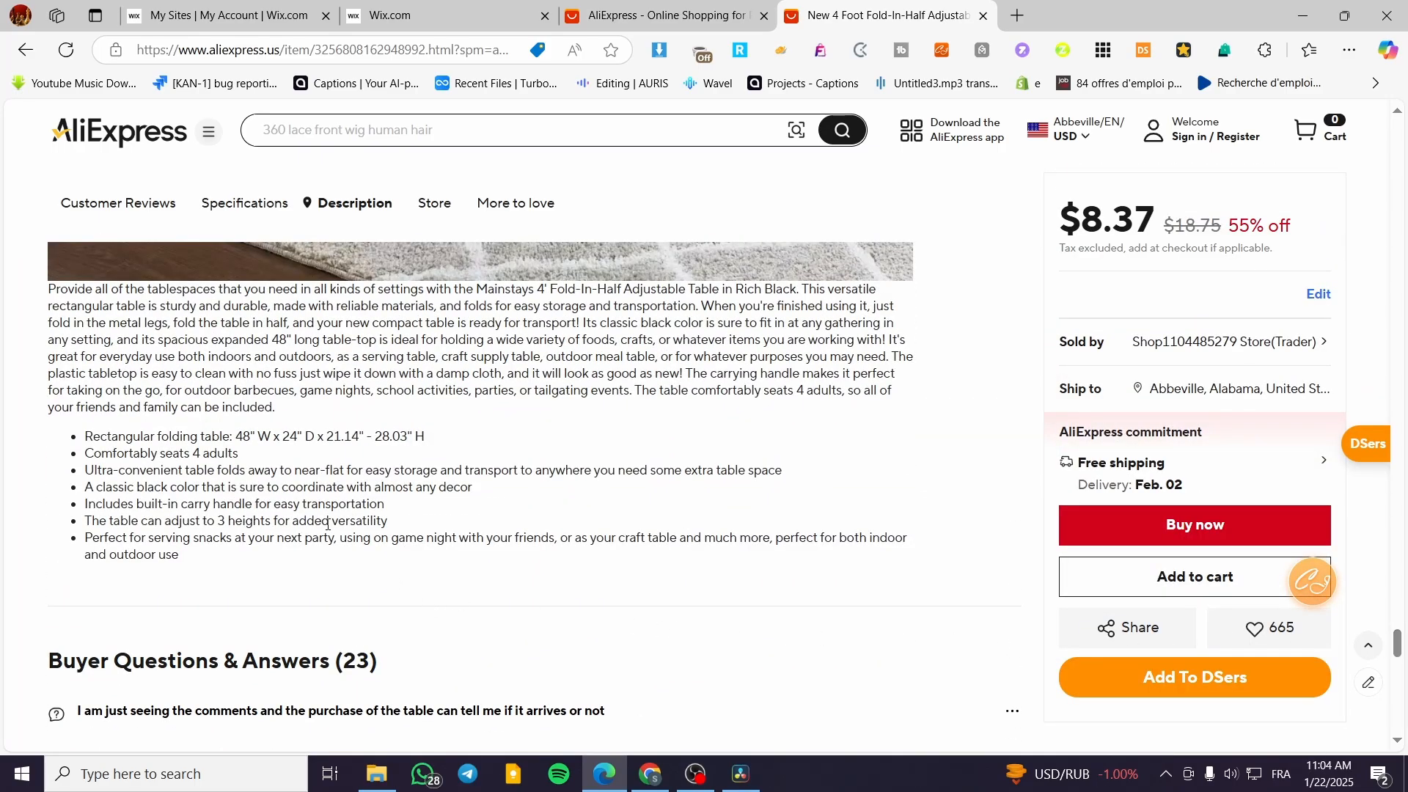
{"action": "left_click_drag", "start_coordinate": [46, 295], "coordinate": [409, 557]}
{"action": "key", "text": "ctrl+c"}
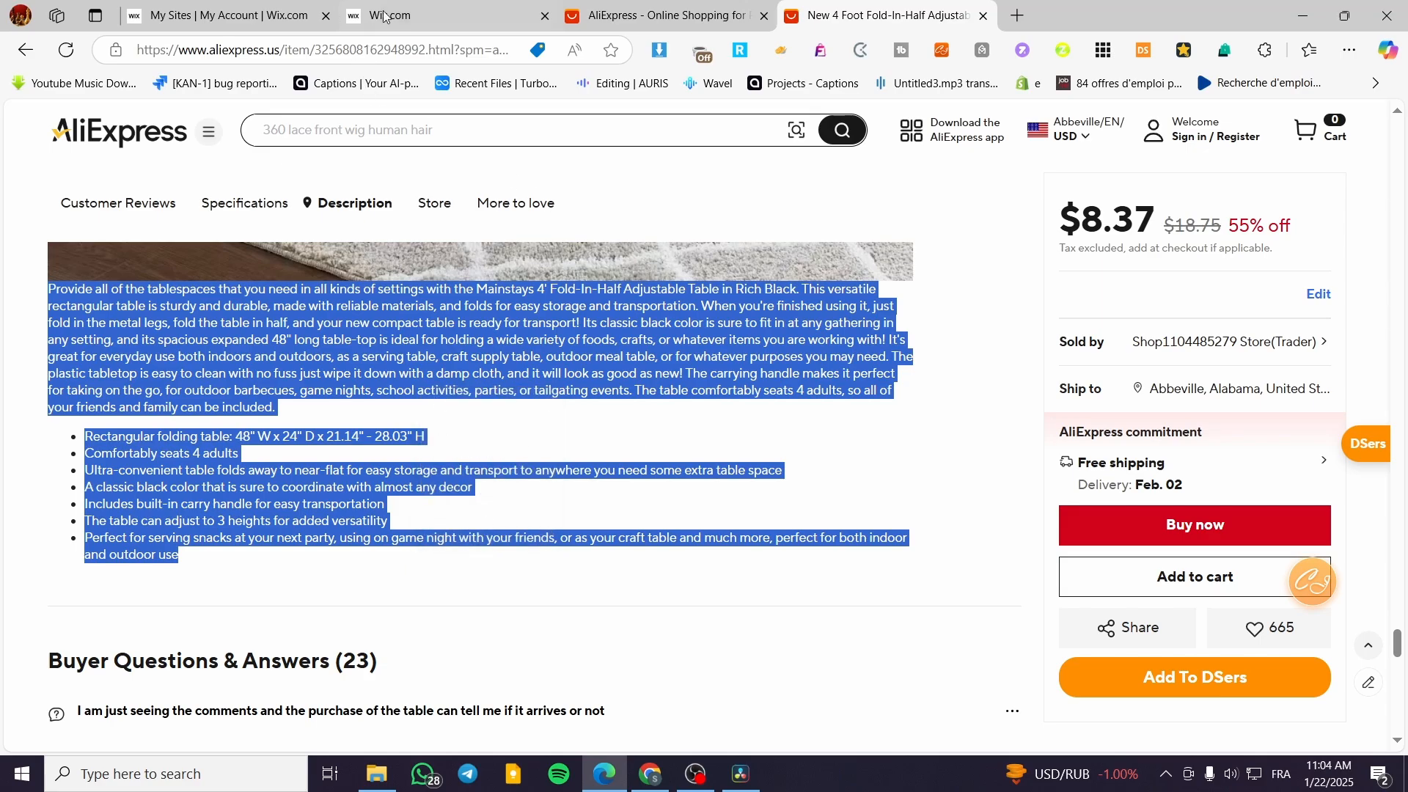
{"action": "key", "text": "ctrl+2"}
{"action": "left_click", "coordinate": [632, 554]}
{"action": "key", "text": "ctrl+v"}
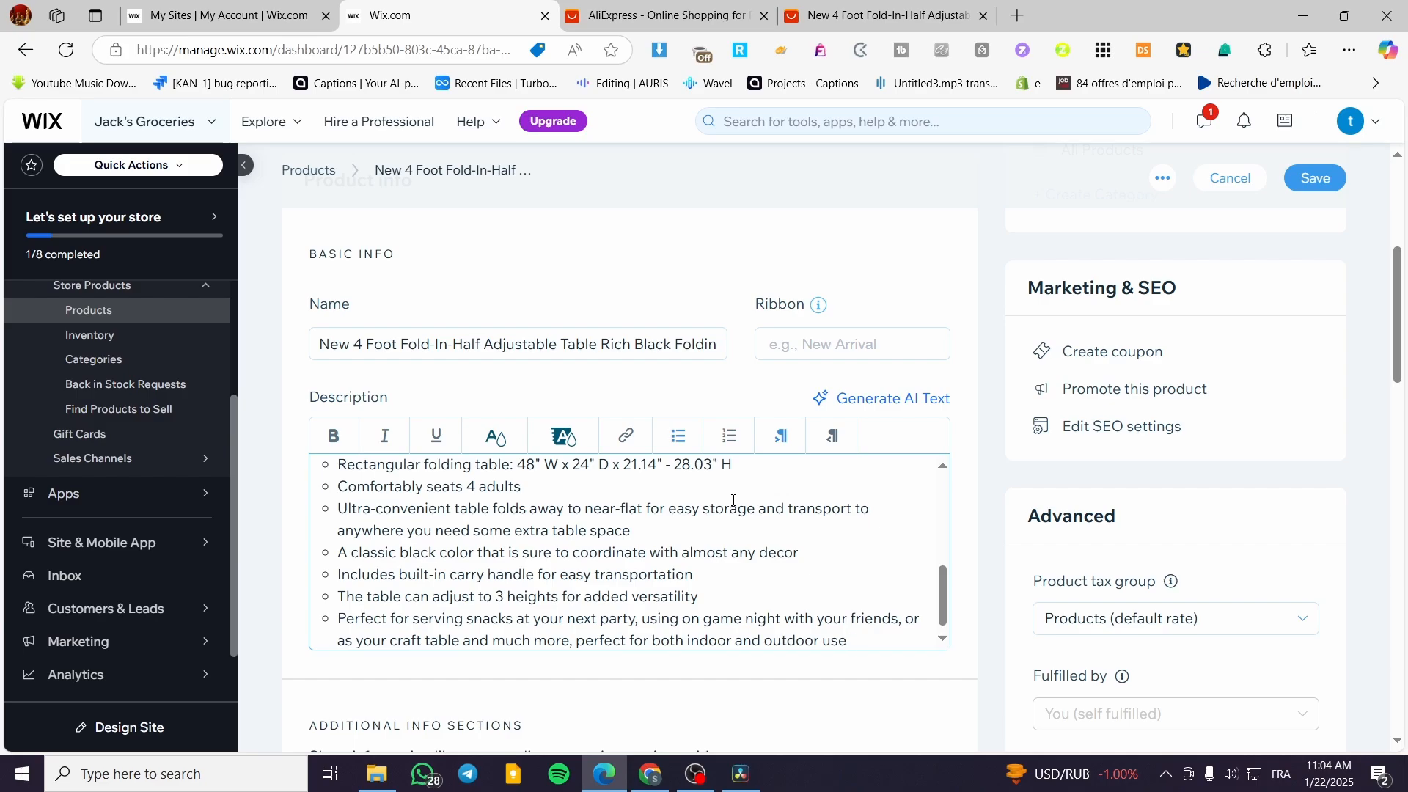
Open the product's Price value for editing and dismiss the saved suggestions.
{"action": "scroll", "coordinate": [601, 560], "scroll_direction": "down", "scroll_amount": 5}
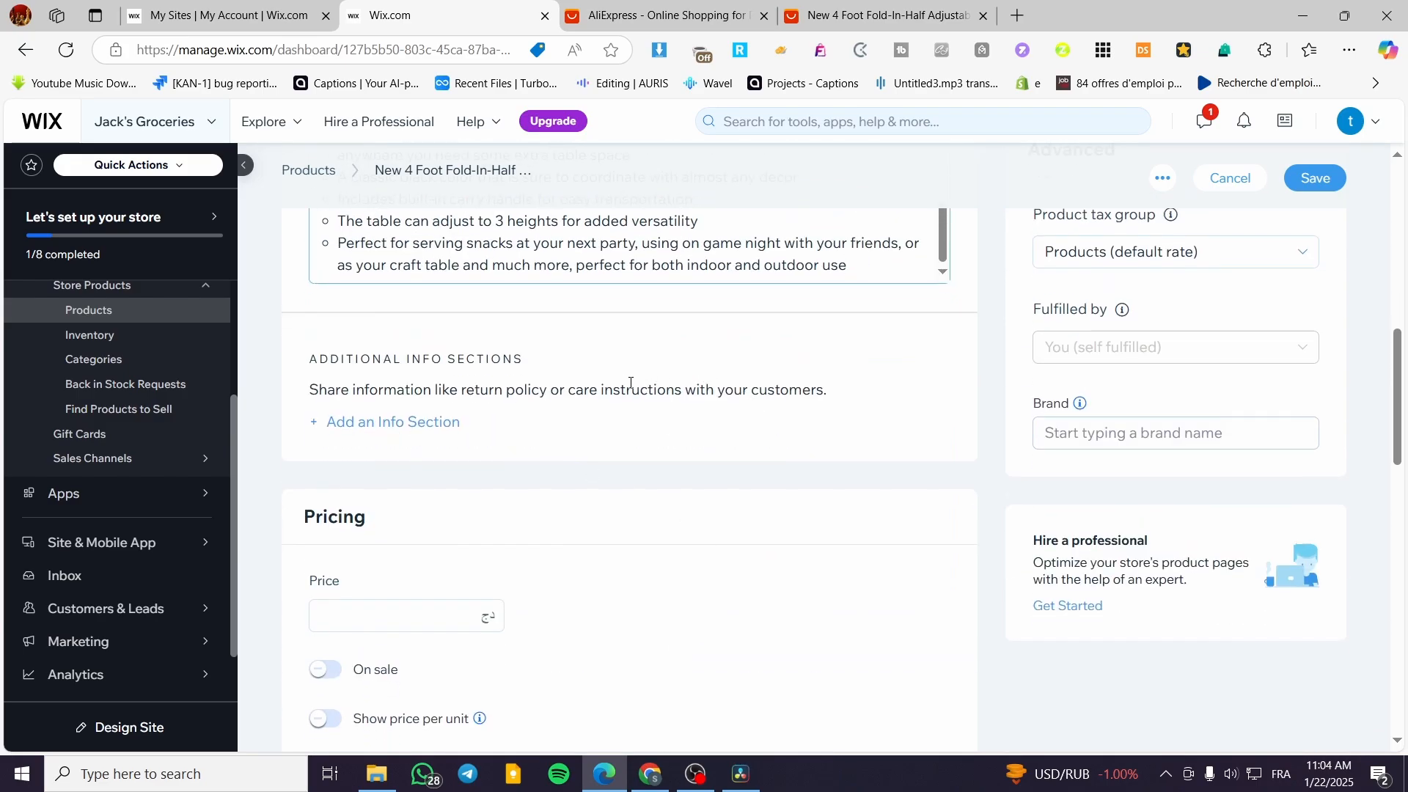
{"action": "scroll", "coordinate": [558, 411], "scroll_direction": "down", "scroll_amount": 1}
{"action": "left_click", "coordinate": [455, 524]}
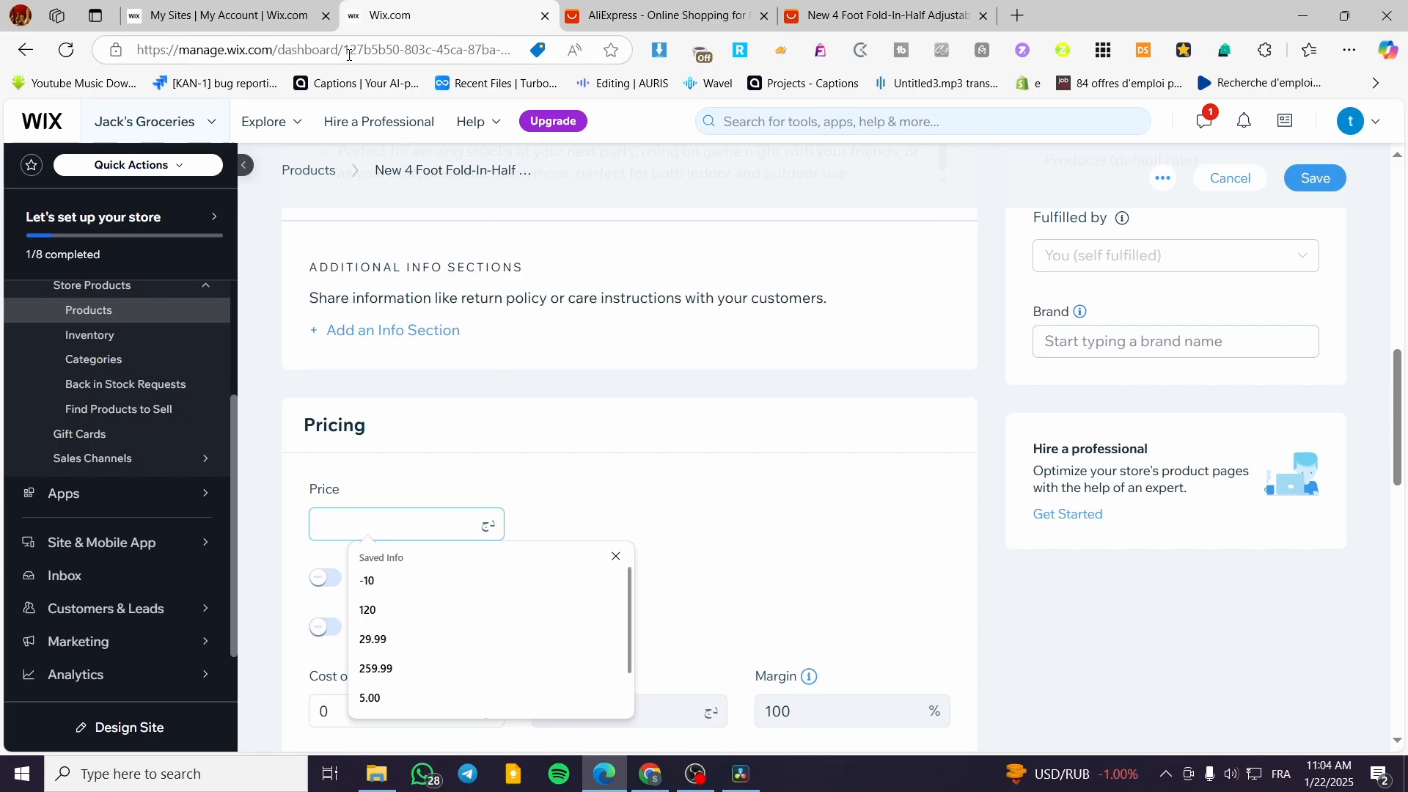
{"action": "left_click", "coordinate": [616, 556]}
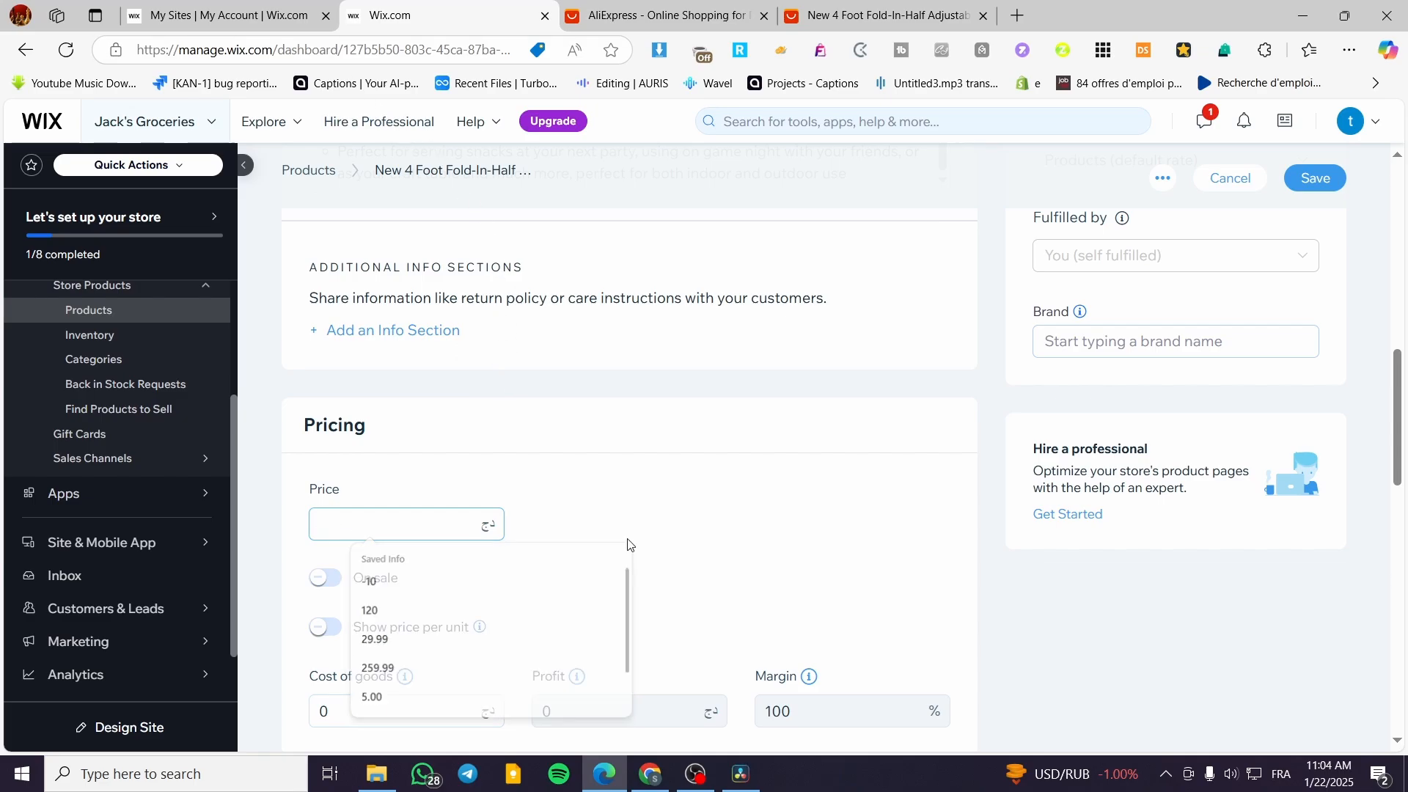
Check the available shipping methods and delivery dates for the folding table on its AliExpress listing.
{"action": "left_click", "coordinate": [828, 4]}
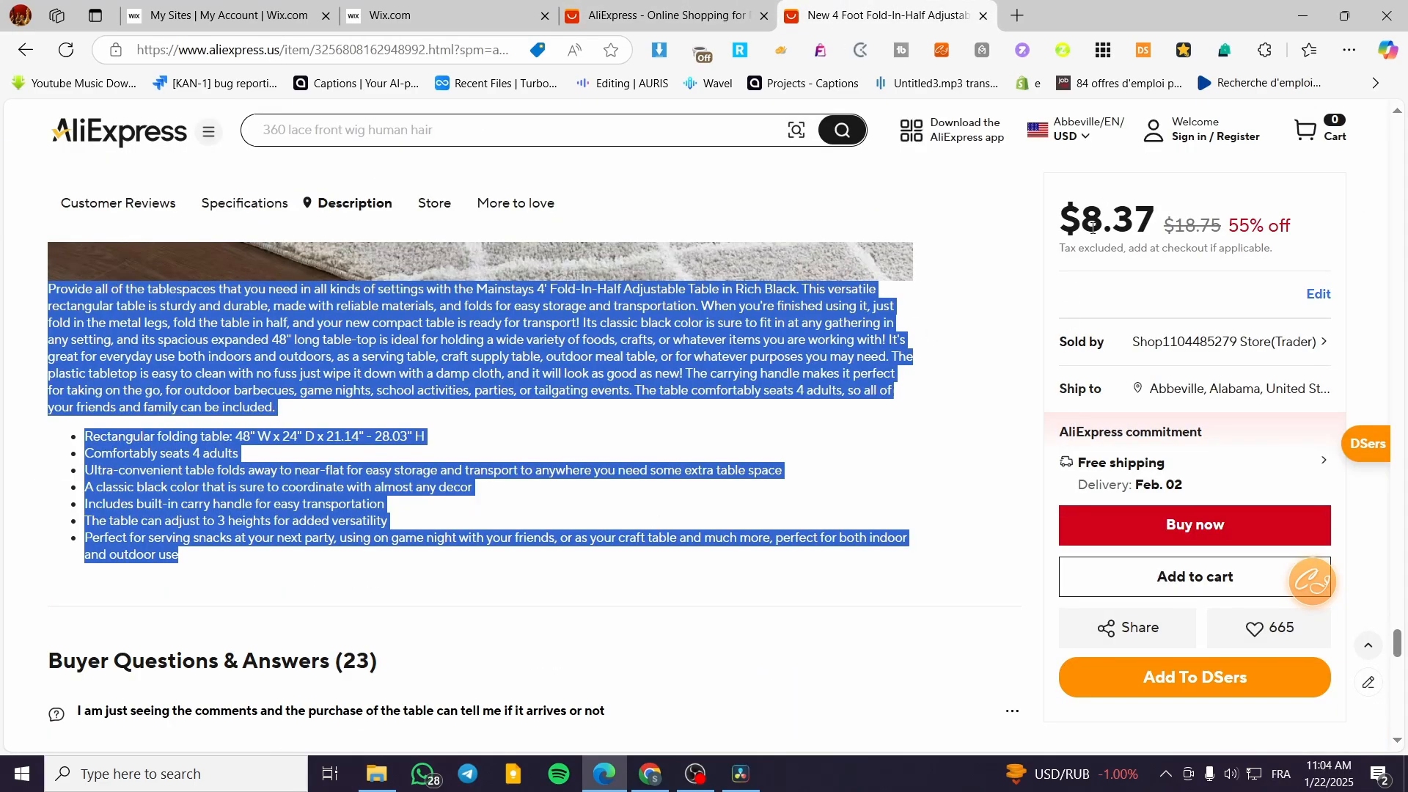
{"action": "left_click", "coordinate": [1167, 471]}
{"action": "left_click_drag", "start_coordinate": [1167, 470], "coordinate": [1072, 464]}
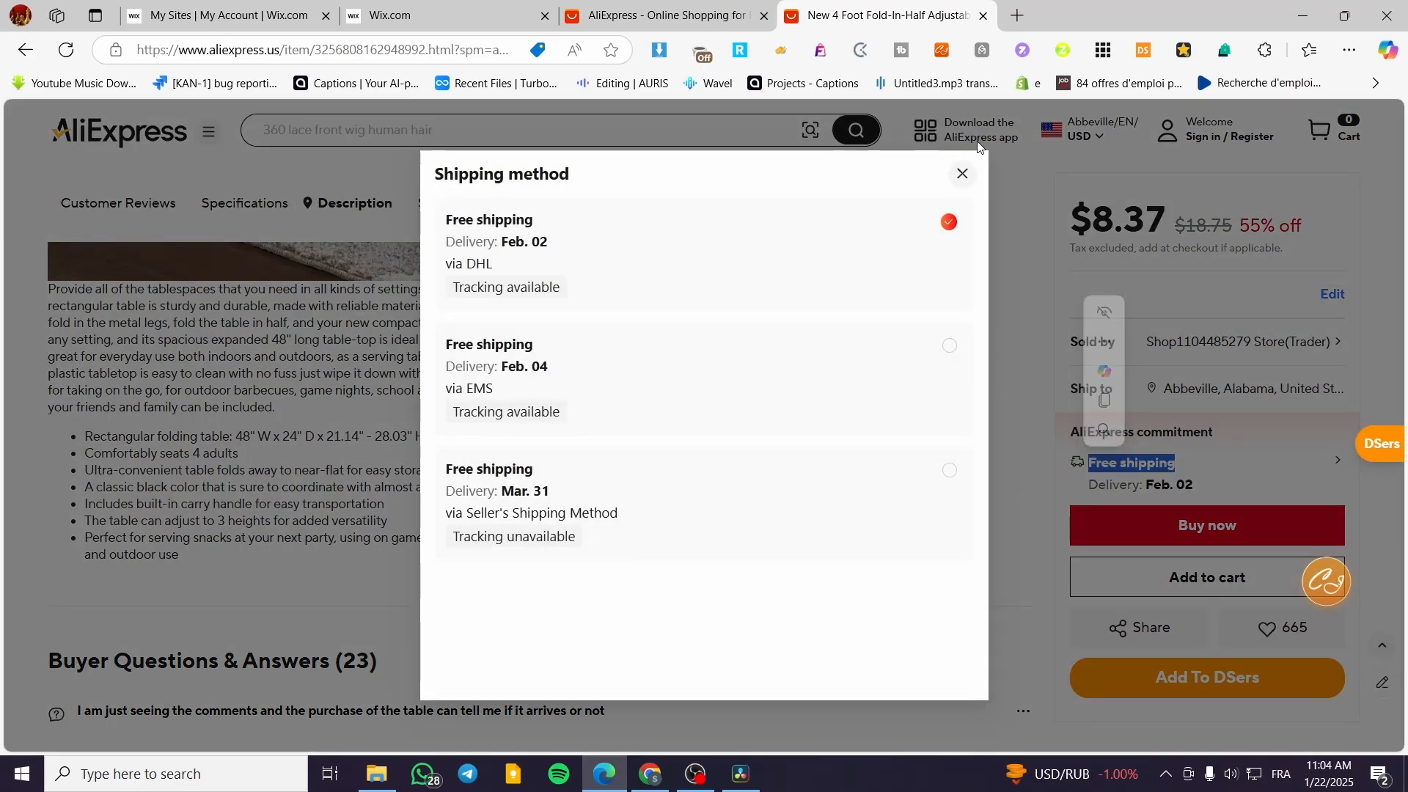
{"action": "left_click", "coordinate": [962, 196]}
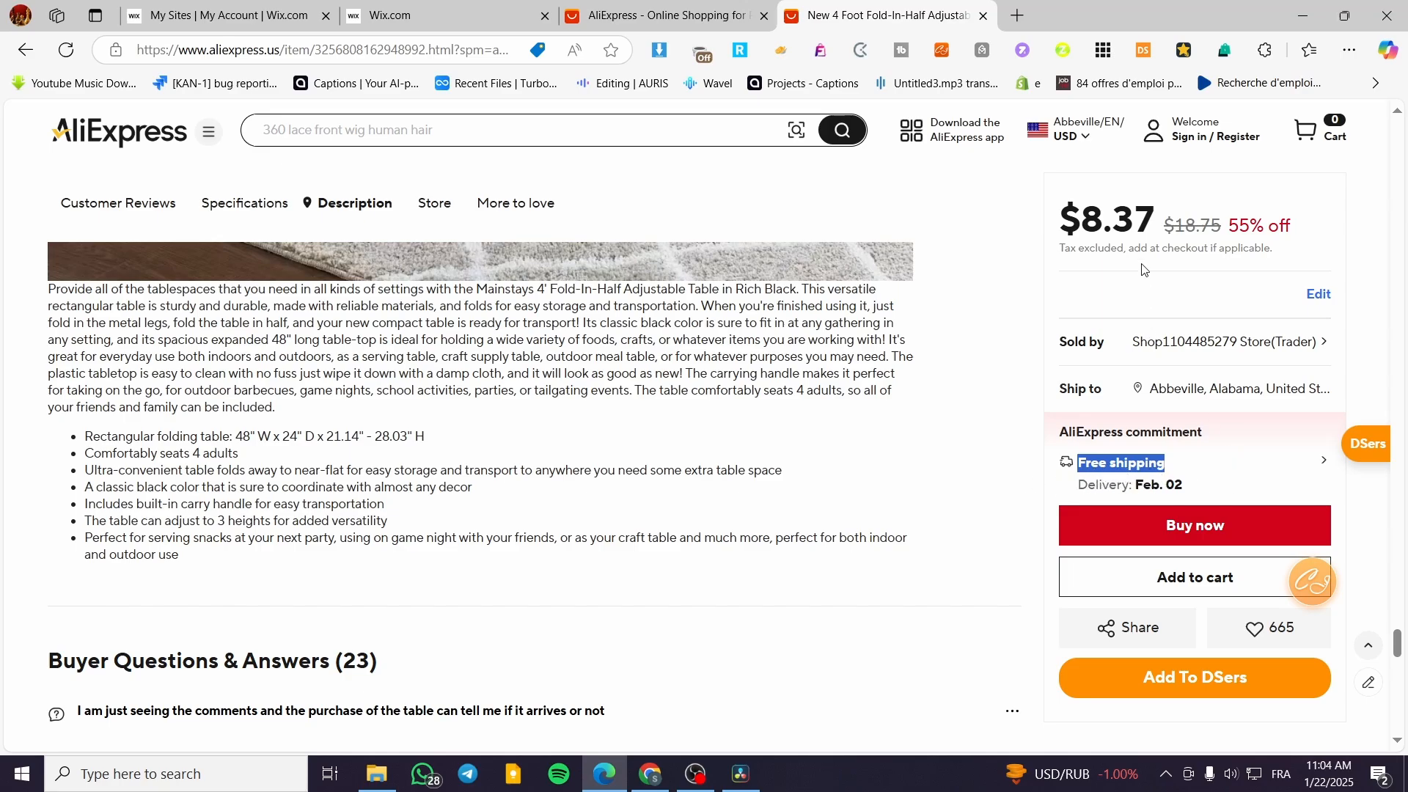
{"action": "left_click", "coordinate": [1130, 473]}
{"action": "scroll", "coordinate": [1200, 653], "scroll_direction": "up", "scroll_amount": 10}
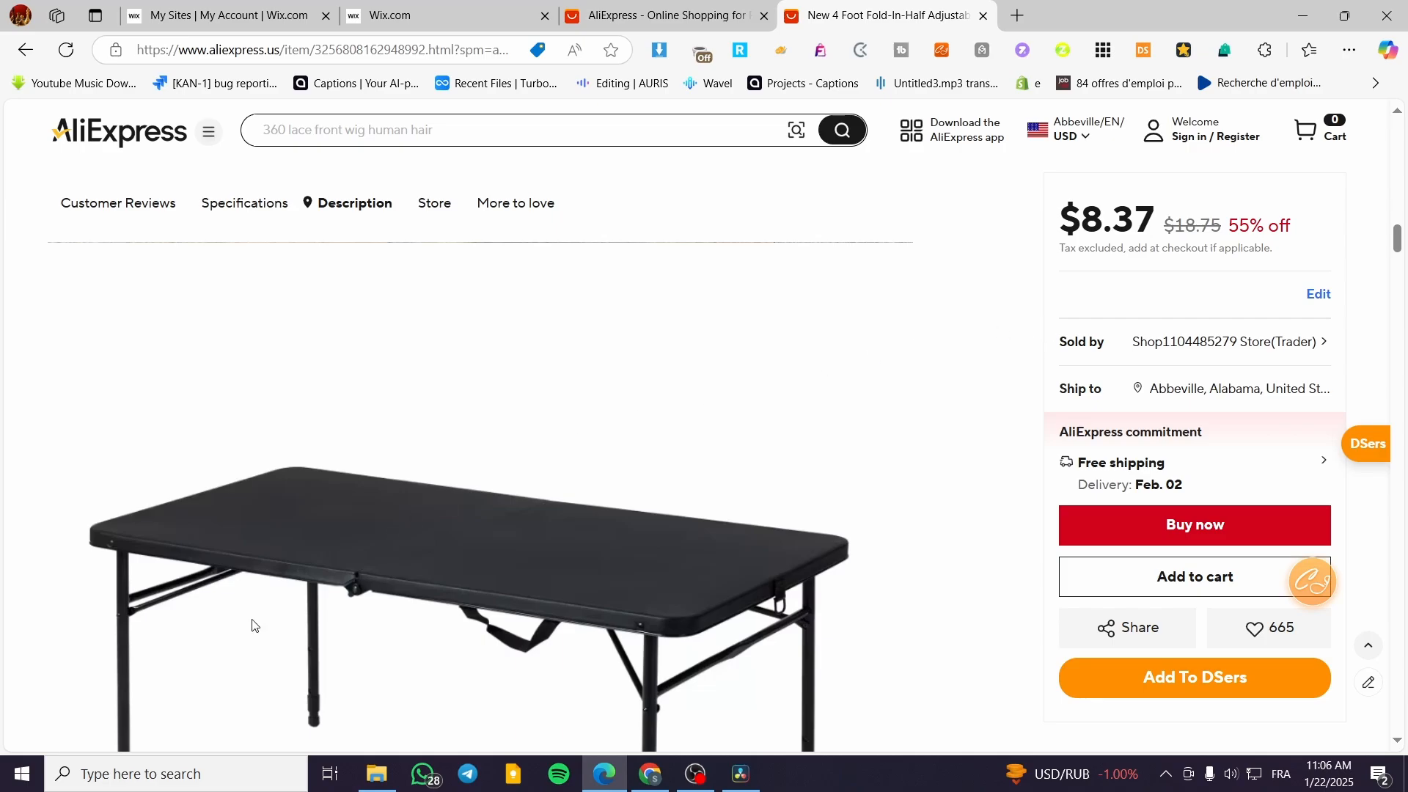
Switch to Calculator and add a 5 dollar cost to the table's supplier price, 8.37 + 5.
{"action": "left_click", "coordinate": [147, 774]}
{"action": "type", "text": "ca"}
{"action": "key", "text": "Return"}
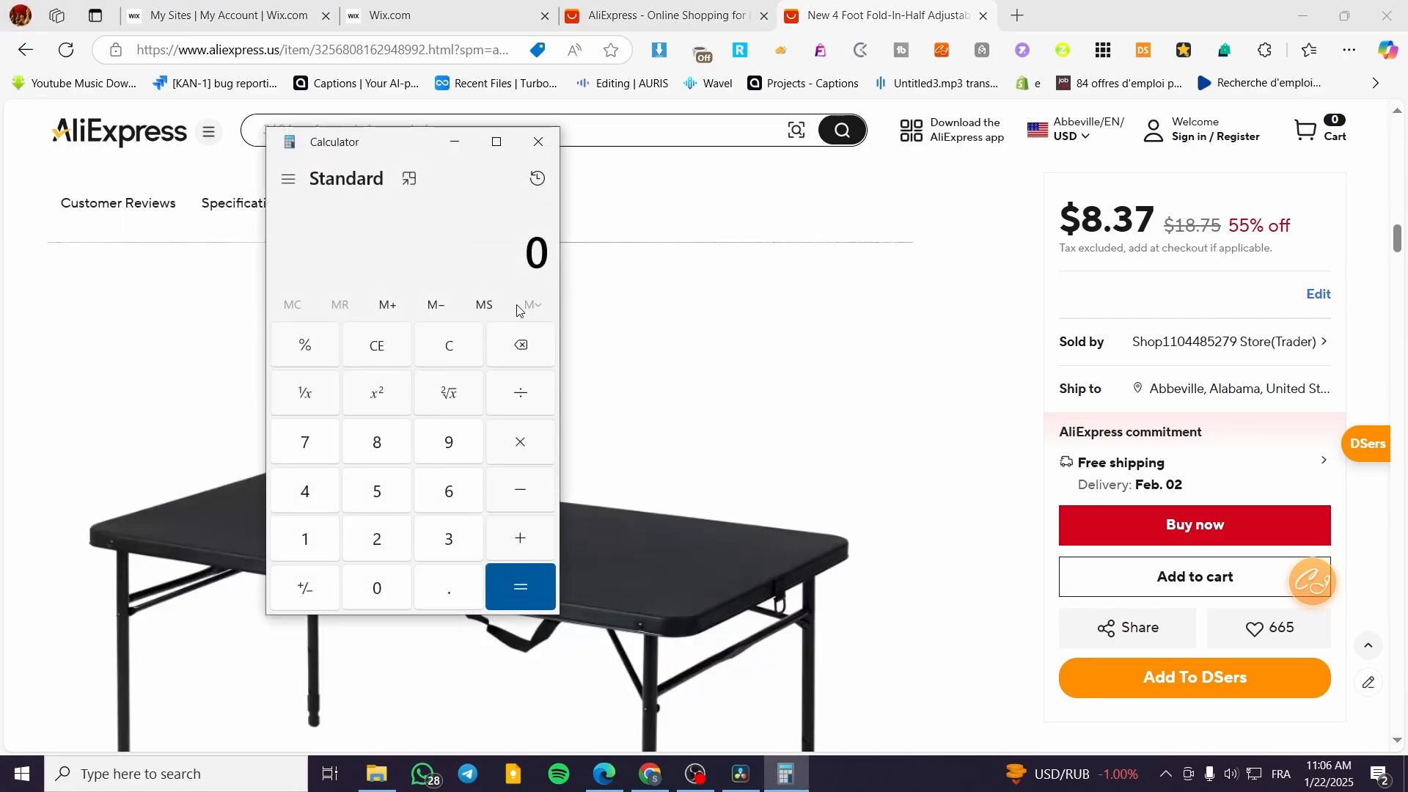
{"action": "type", "text": "8.37 + 5"}
{"action": "key", "text": "Return"}
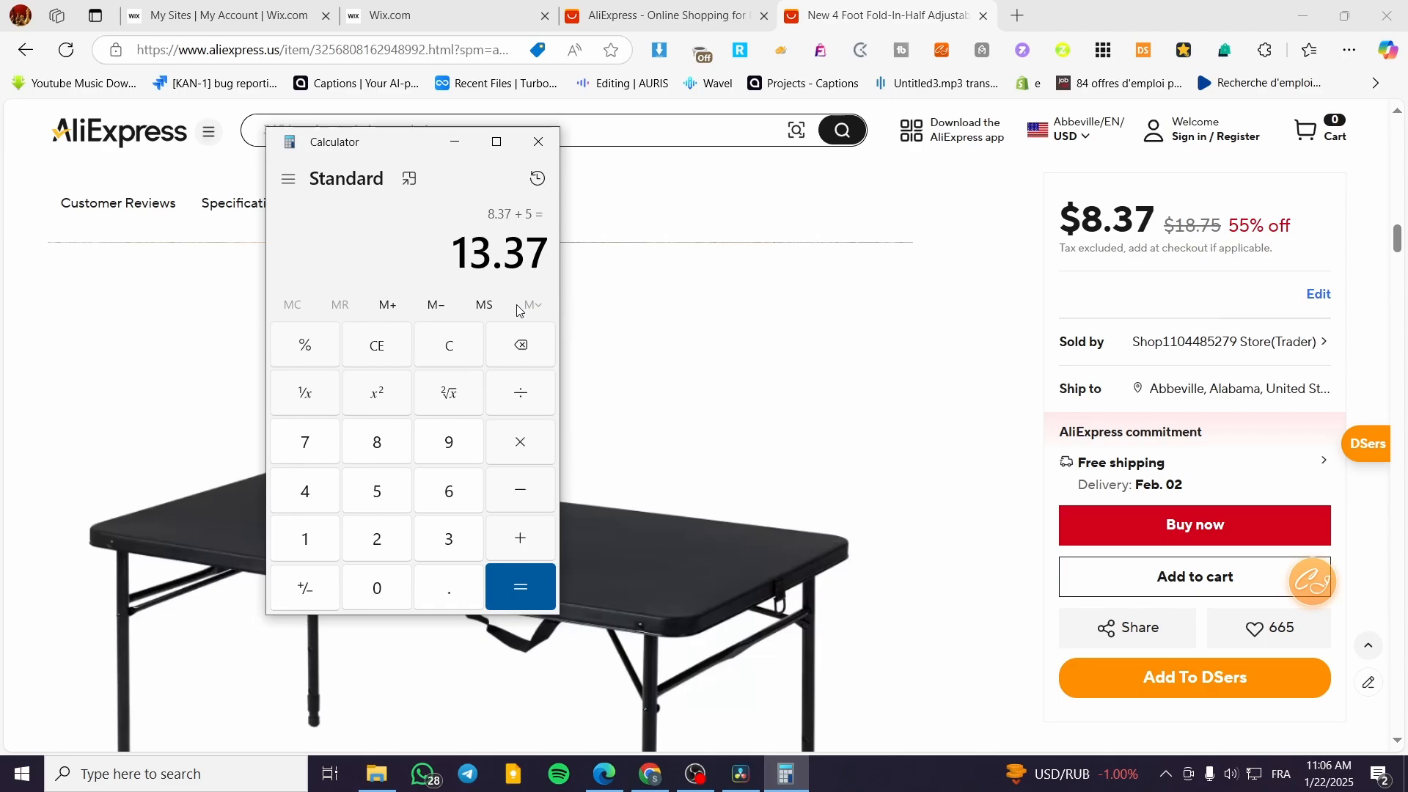
{"action": "type", "text": "+ "}
{"action": "type", "text": "39."}
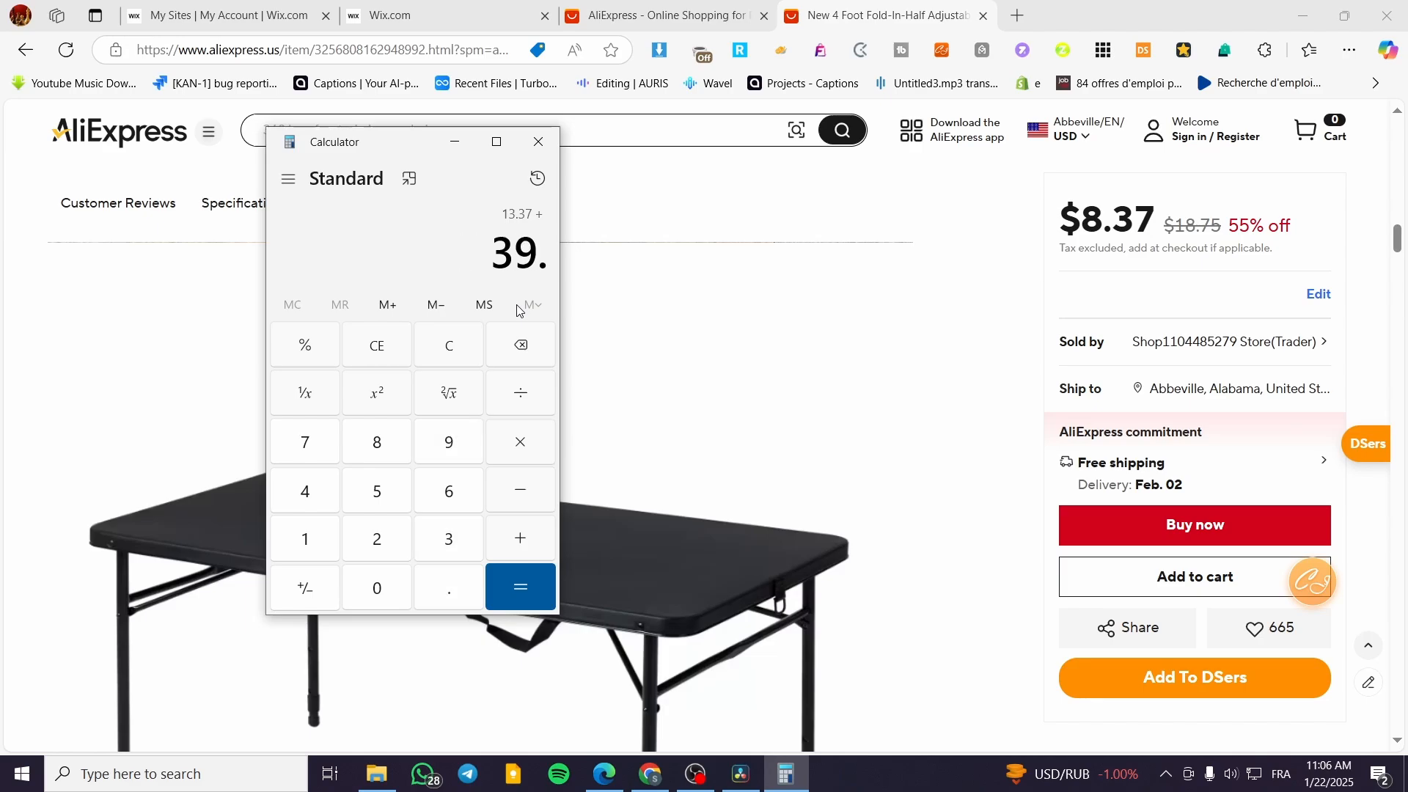
{"action": "type", "text": "99"}
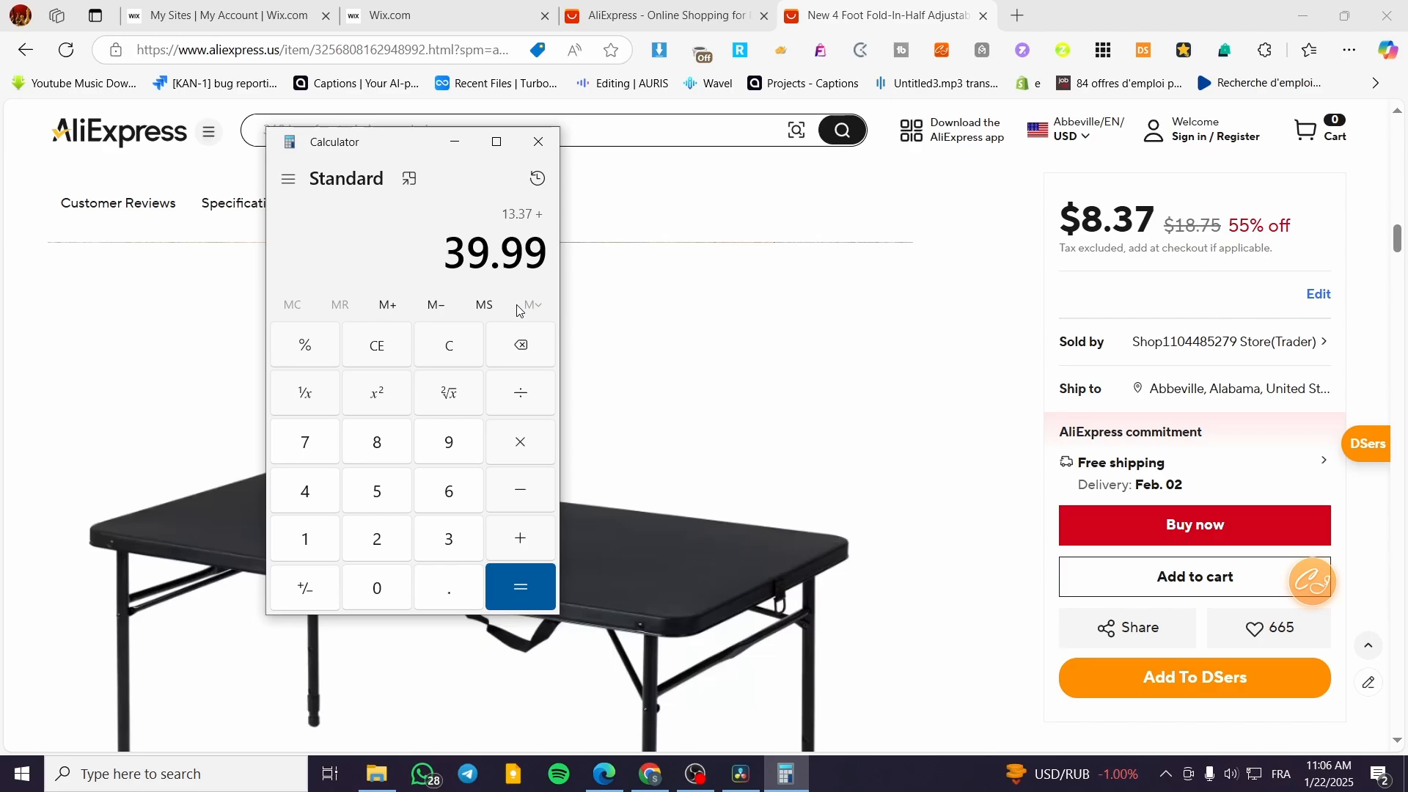
{"action": "key", "text": "BackSpace"}
{"action": "key", "text": "BackSpace"}
{"action": "key", "text": "BackSpace"}
{"action": "key", "text": "BackSpace"}
{"action": "key", "text": "BackSpace"}
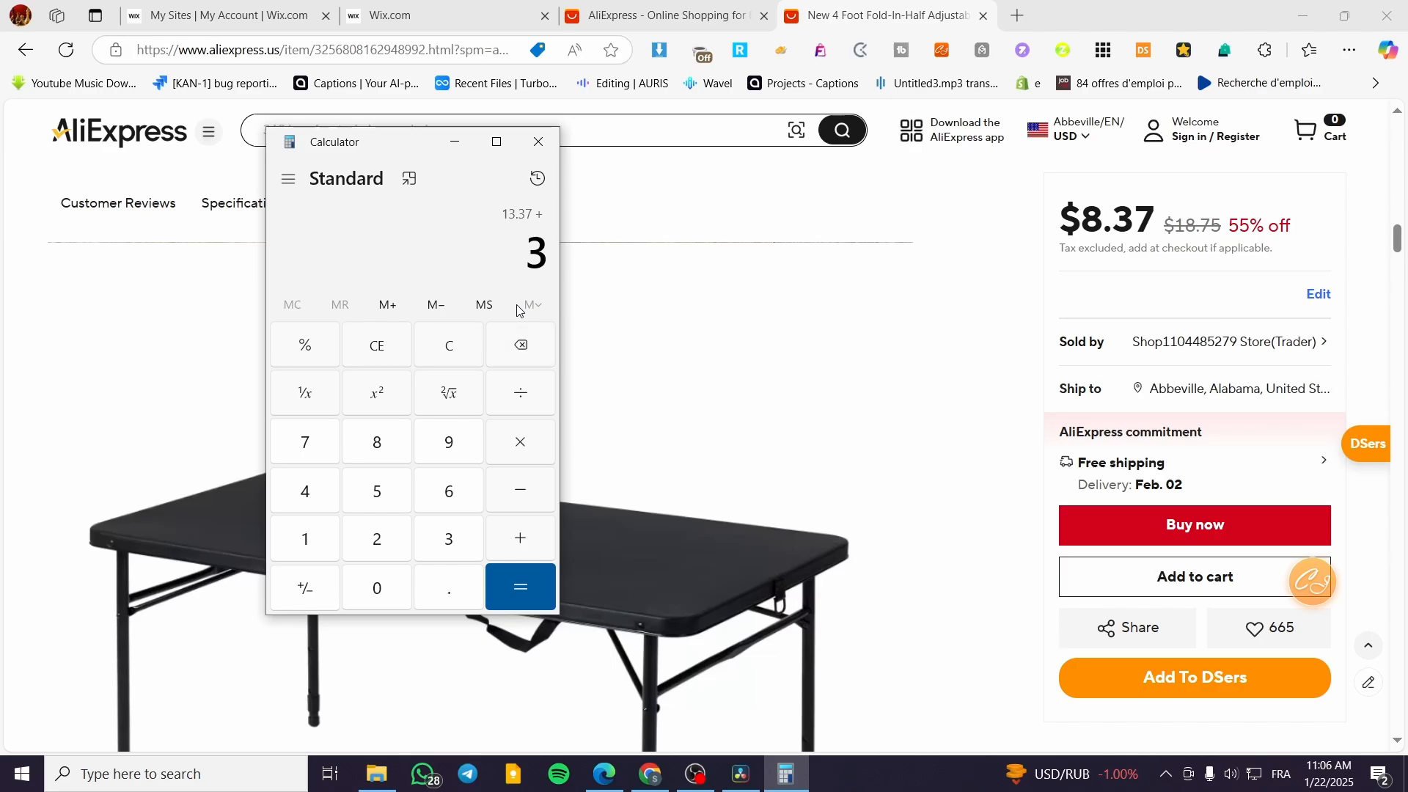
{"action": "type", "text": "39.99"}
{"action": "key", "text": "minus"}
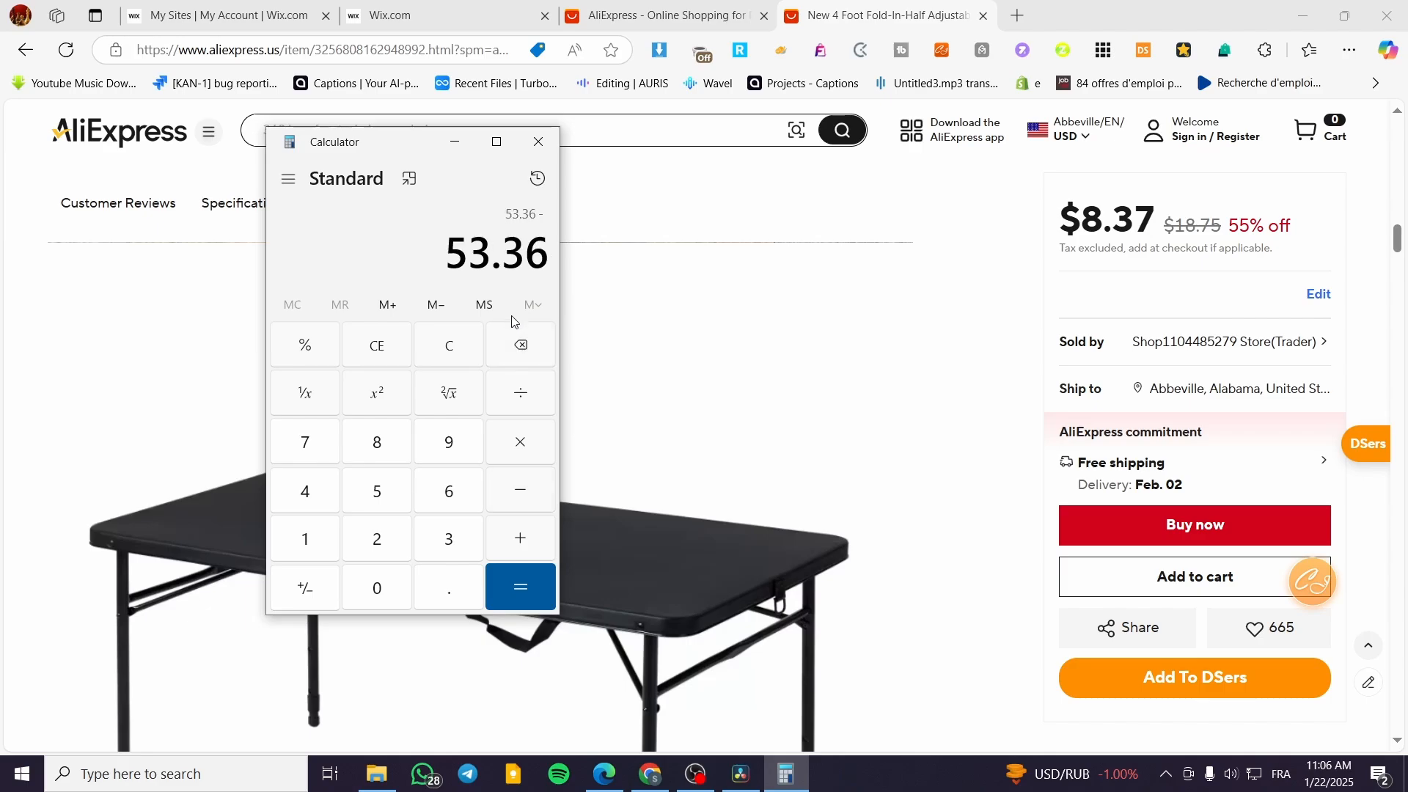
{"action": "left_click", "coordinate": [454, 355]}
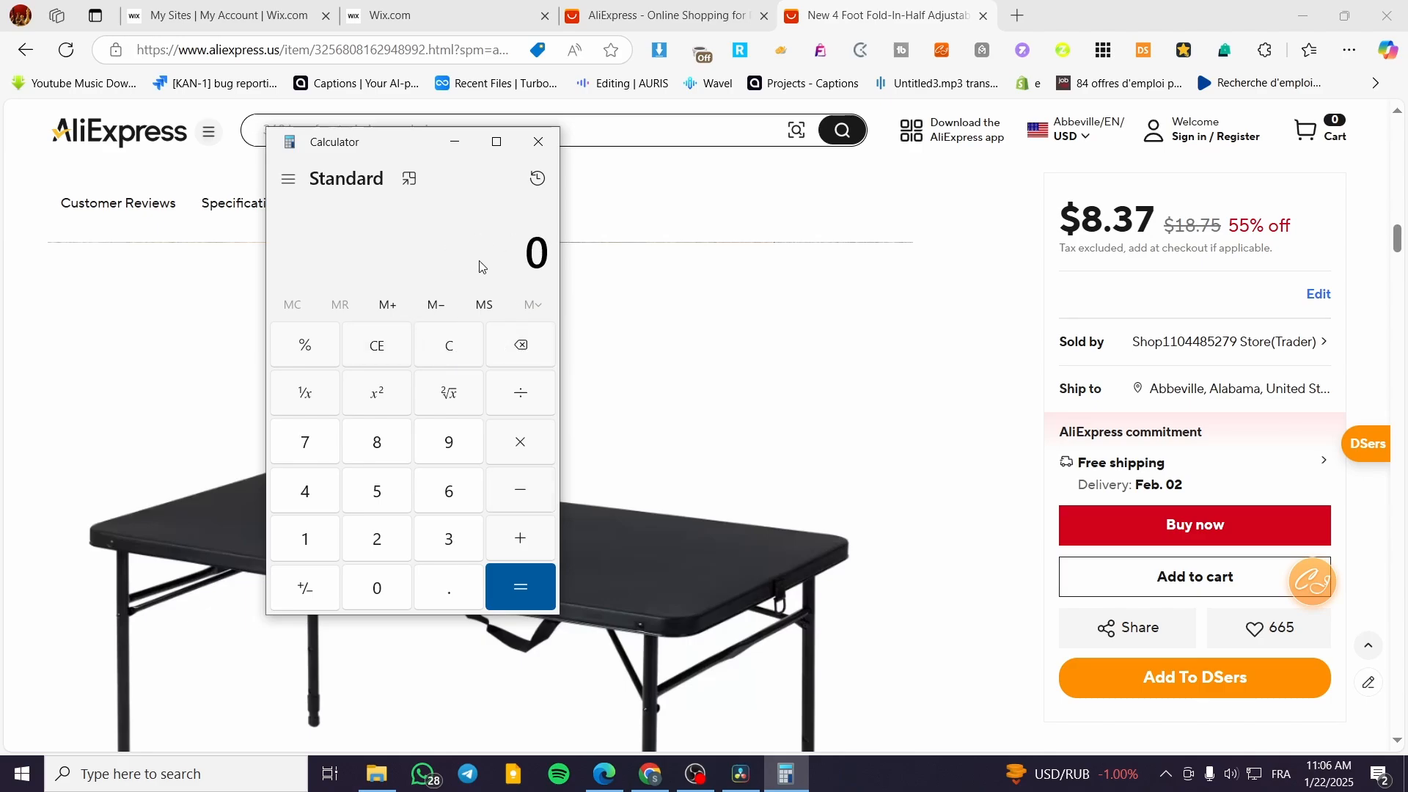
Calculate the total product cost again from a cleared calculator as 8.37 + 5.
{"action": "type", "text": "8.7"}
{"action": "key", "text": "BackSpace"}
{"action": "type", "text": "37 + 5"}
{"action": "key", "text": "Return"}
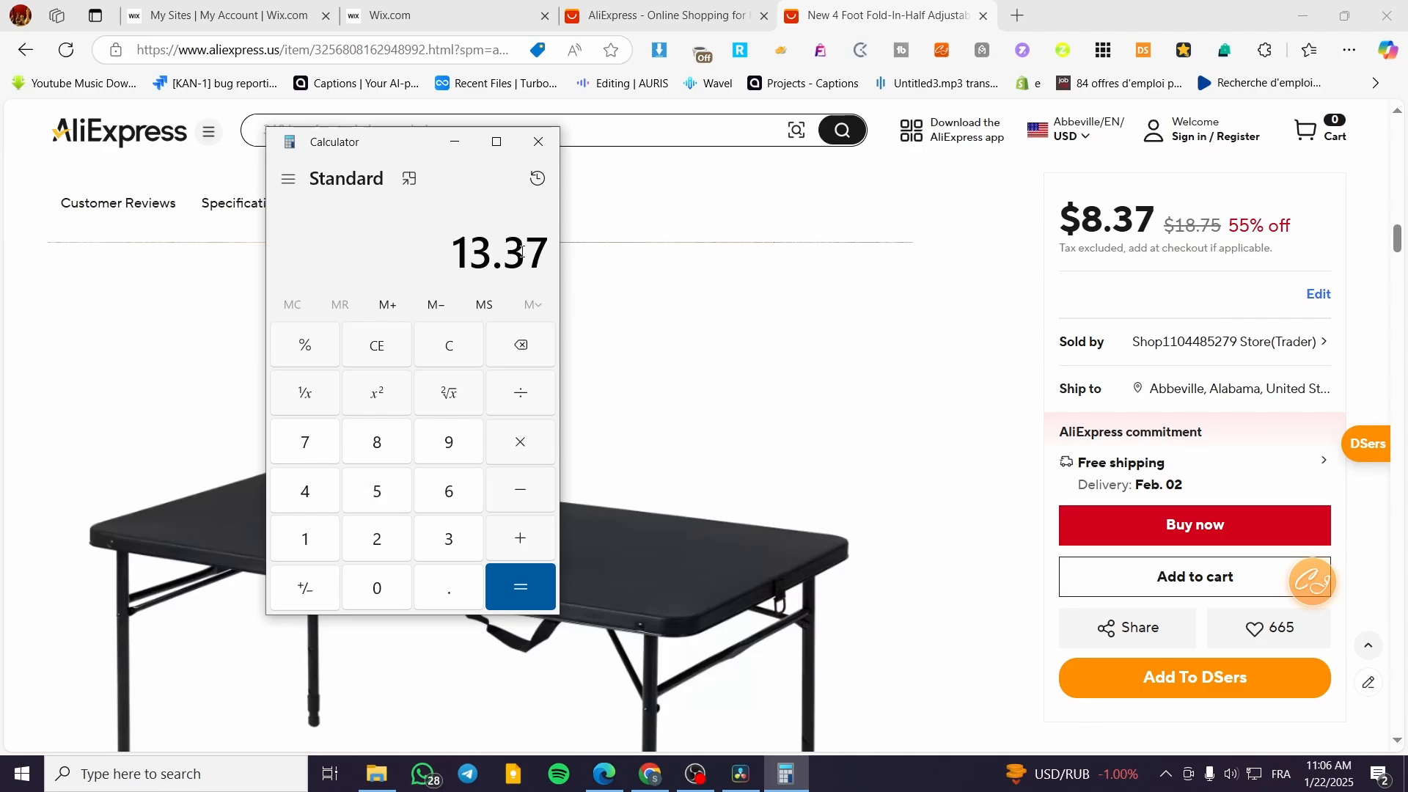
Calculate the profit per sale as 39.99 - 13.37, and close Calculator once the result is cleared.
{"action": "left_click", "coordinate": [455, 352]}
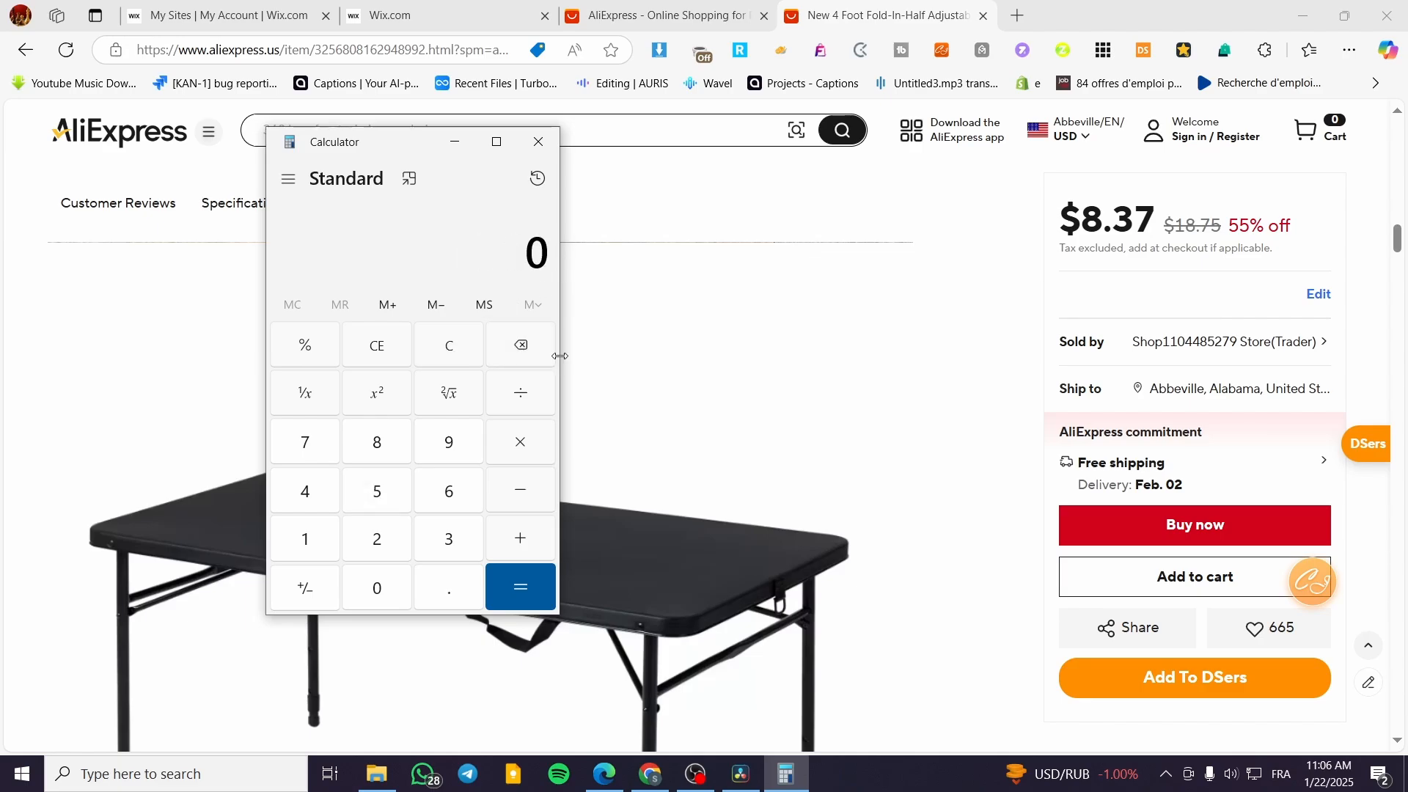
{"action": "type", "text": "39."}
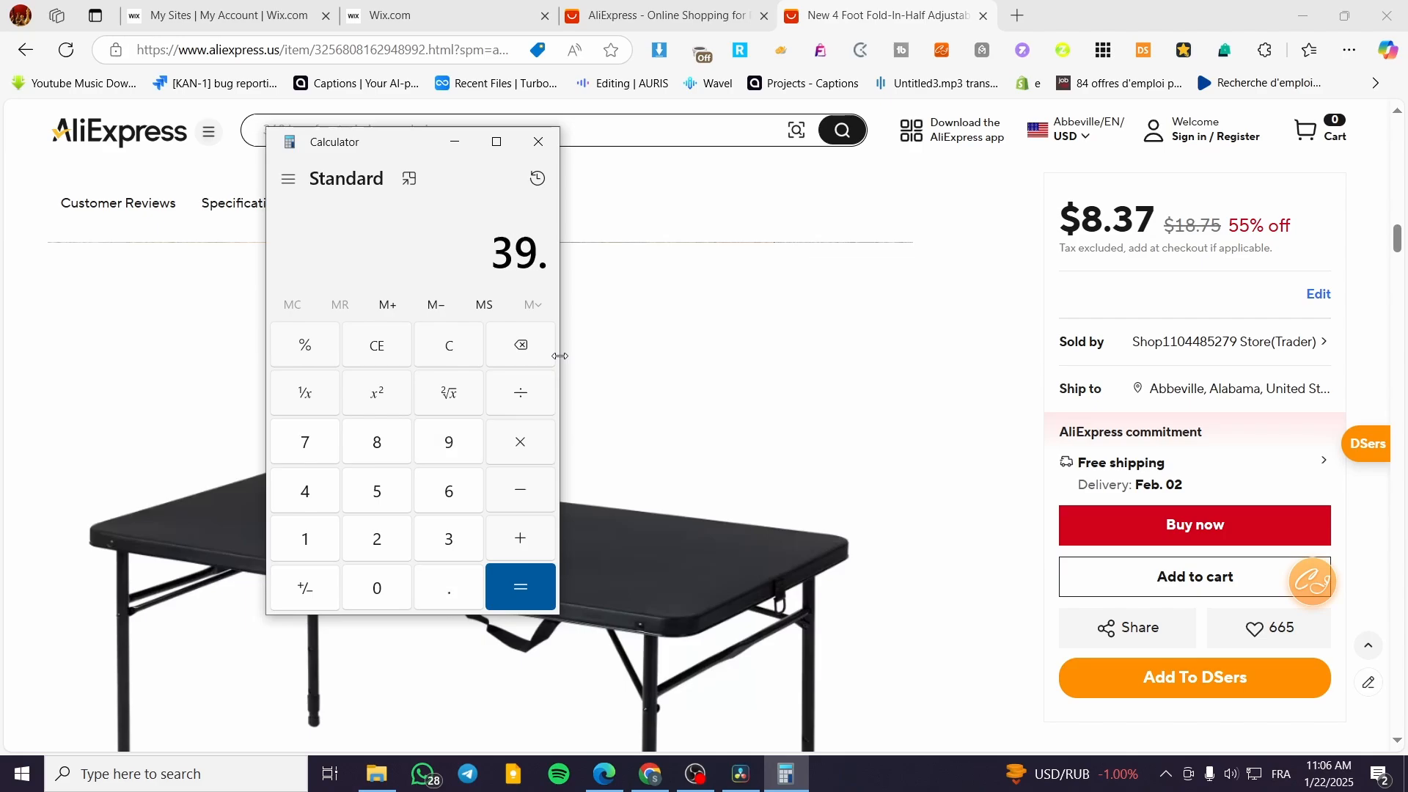
{"action": "type", "text": "99 - 1"}
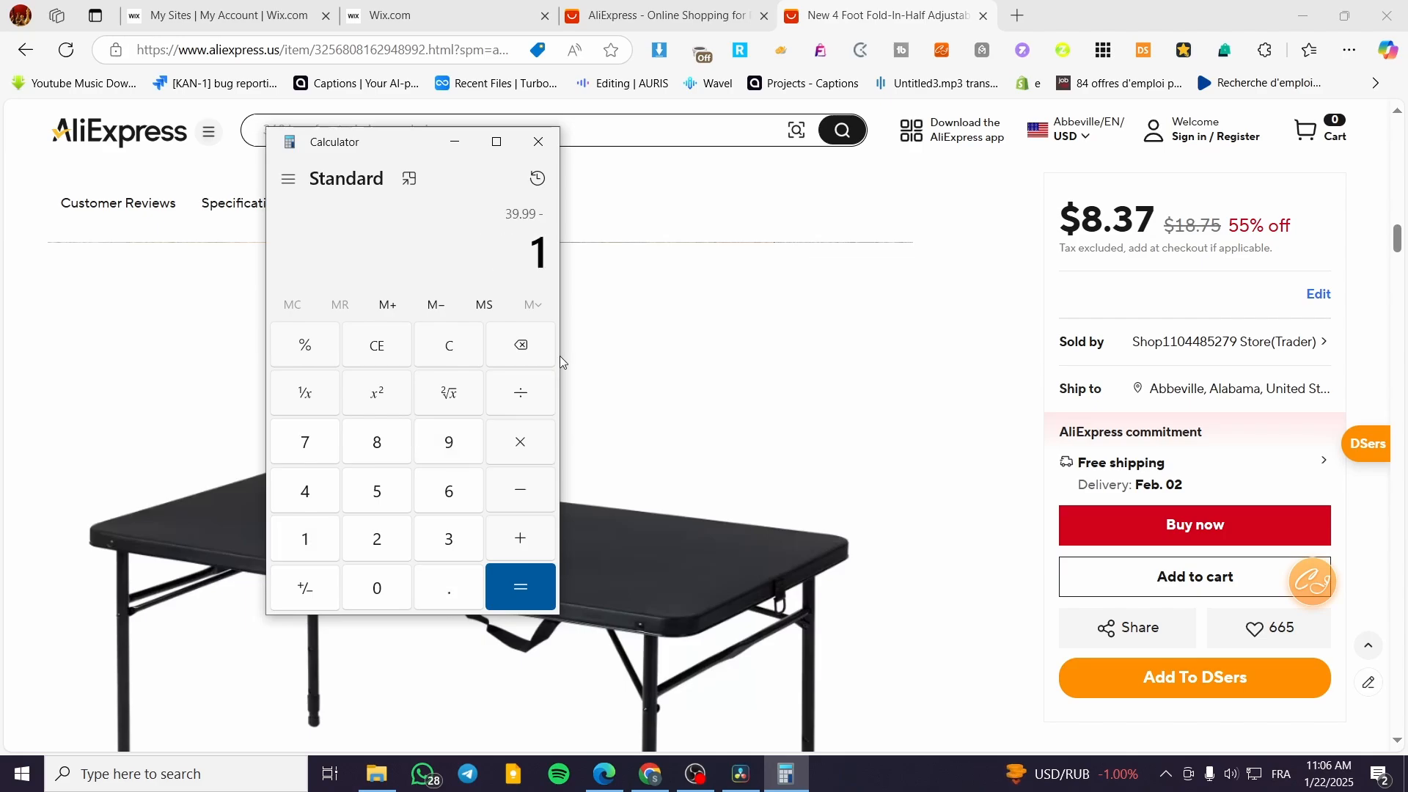
{"action": "type", "text": "3.37"}
{"action": "key", "text": "Return"}
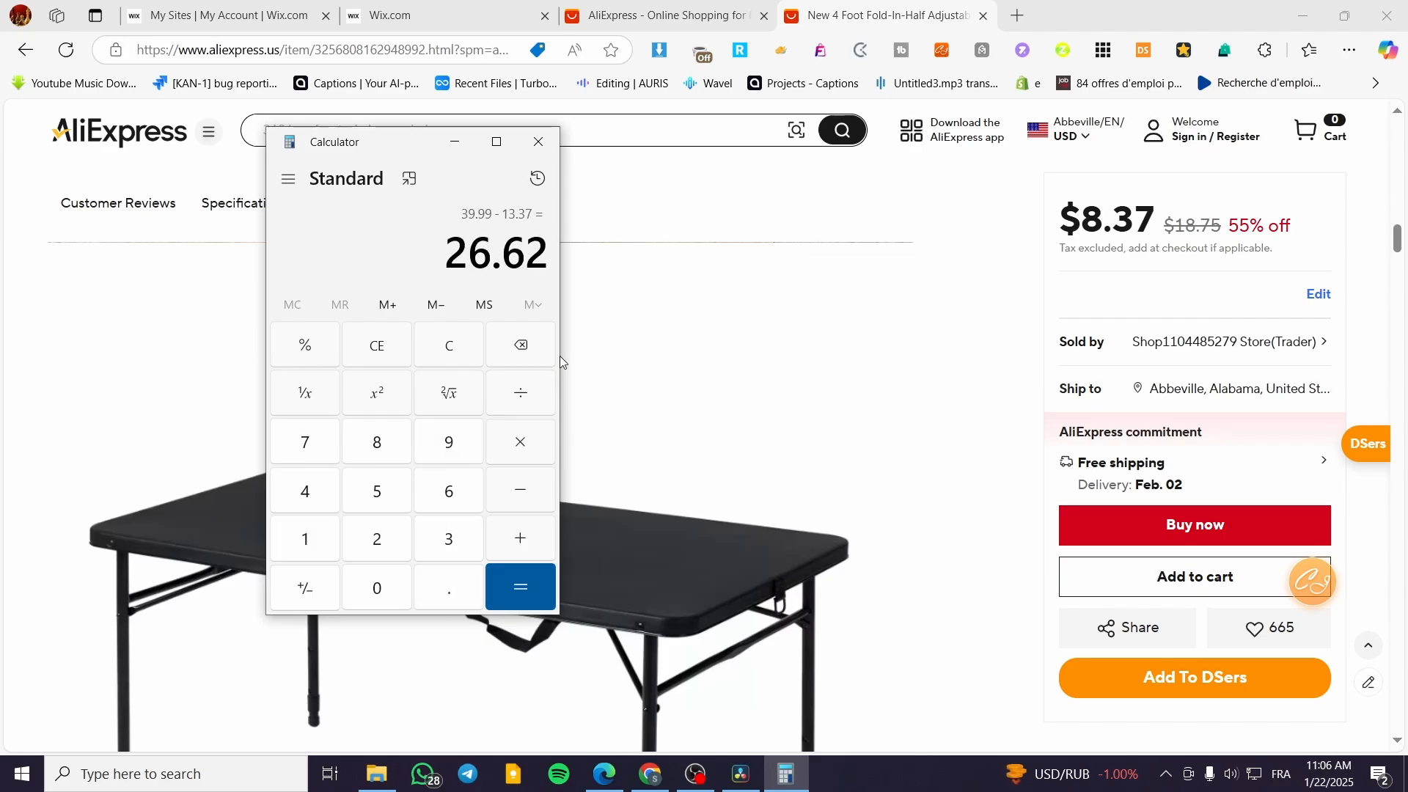
{"action": "left_click_drag", "start_coordinate": [456, 257], "coordinate": [572, 267]}
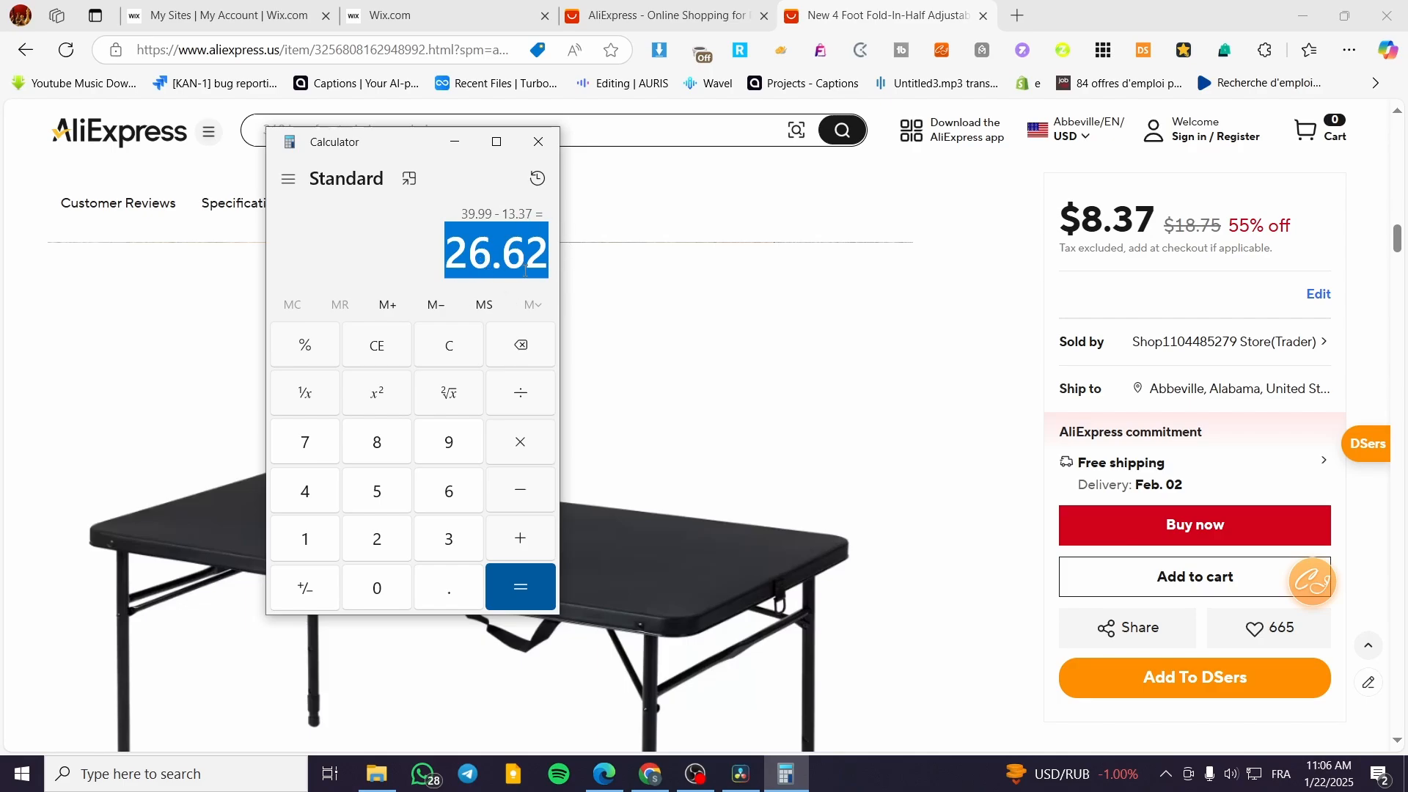
{"action": "left_click", "coordinate": [463, 349]}
{"action": "left_click", "coordinate": [538, 142]}
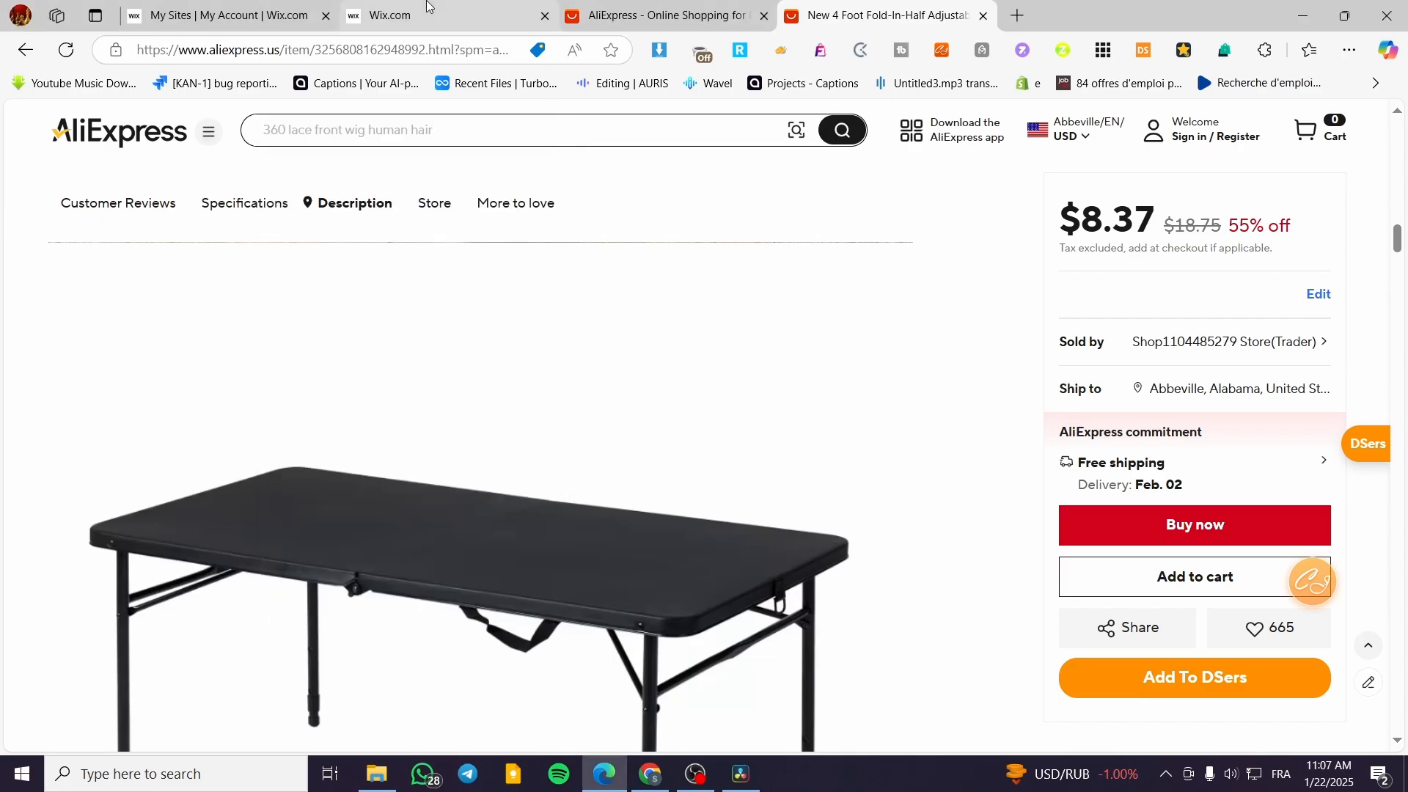
Return to the Wix product page and set the product's price to 39.99.
{"action": "left_click", "coordinate": [433, 15]}
{"action": "scroll", "coordinate": [627, 521], "scroll_direction": "down", "scroll_amount": 10}
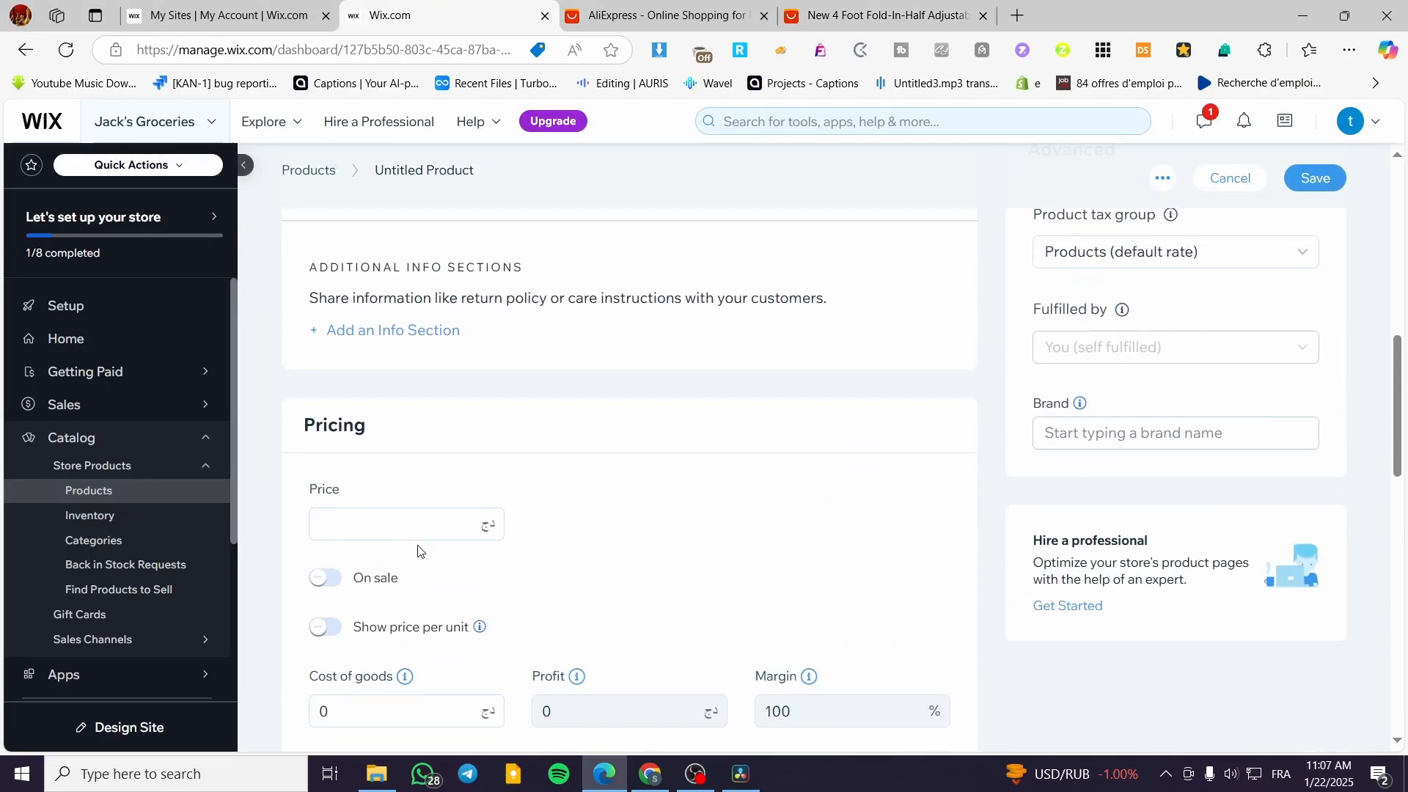
{"action": "left_click", "coordinate": [423, 526]}
{"action": "key", "text": "BackSpace"}
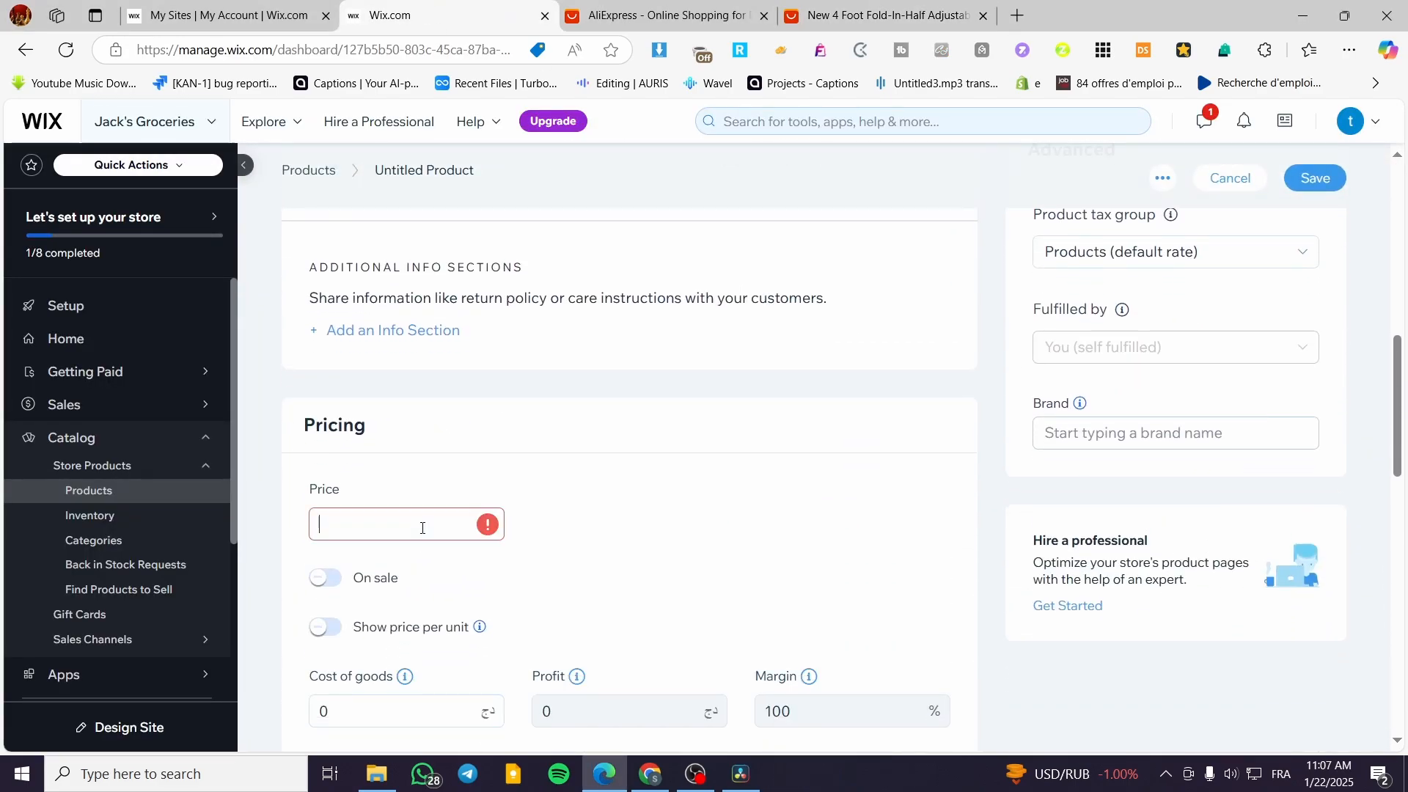
{"action": "type", "text": "39.99"}
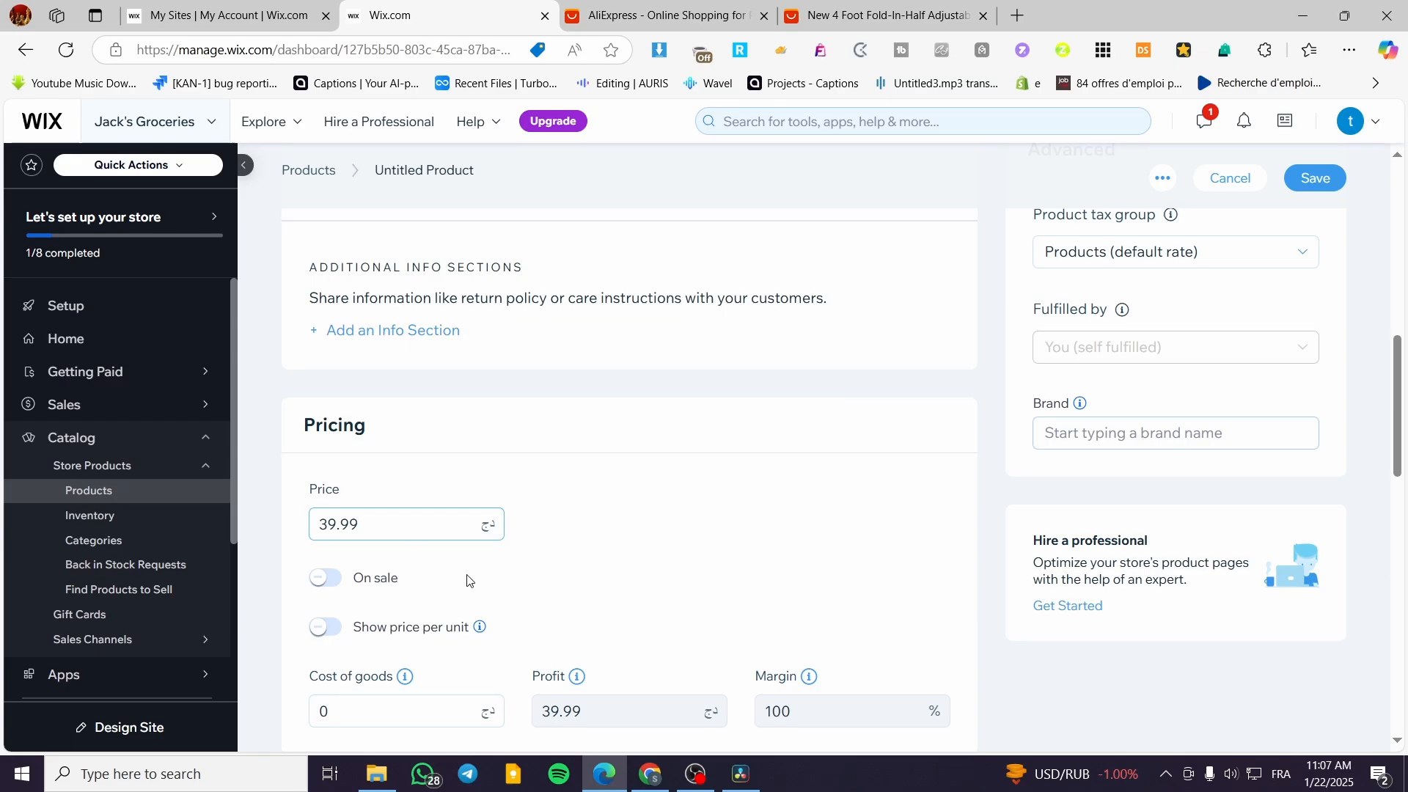
Review the remaining Wix product settings, from pricing and product options to subscriptions, checking the AliExpress listing for reference.
{"action": "scroll", "coordinate": [359, 594], "scroll_direction": "down", "scroll_amount": 5}
{"action": "scroll", "coordinate": [410, 451], "scroll_direction": "up", "scroll_amount": 3}
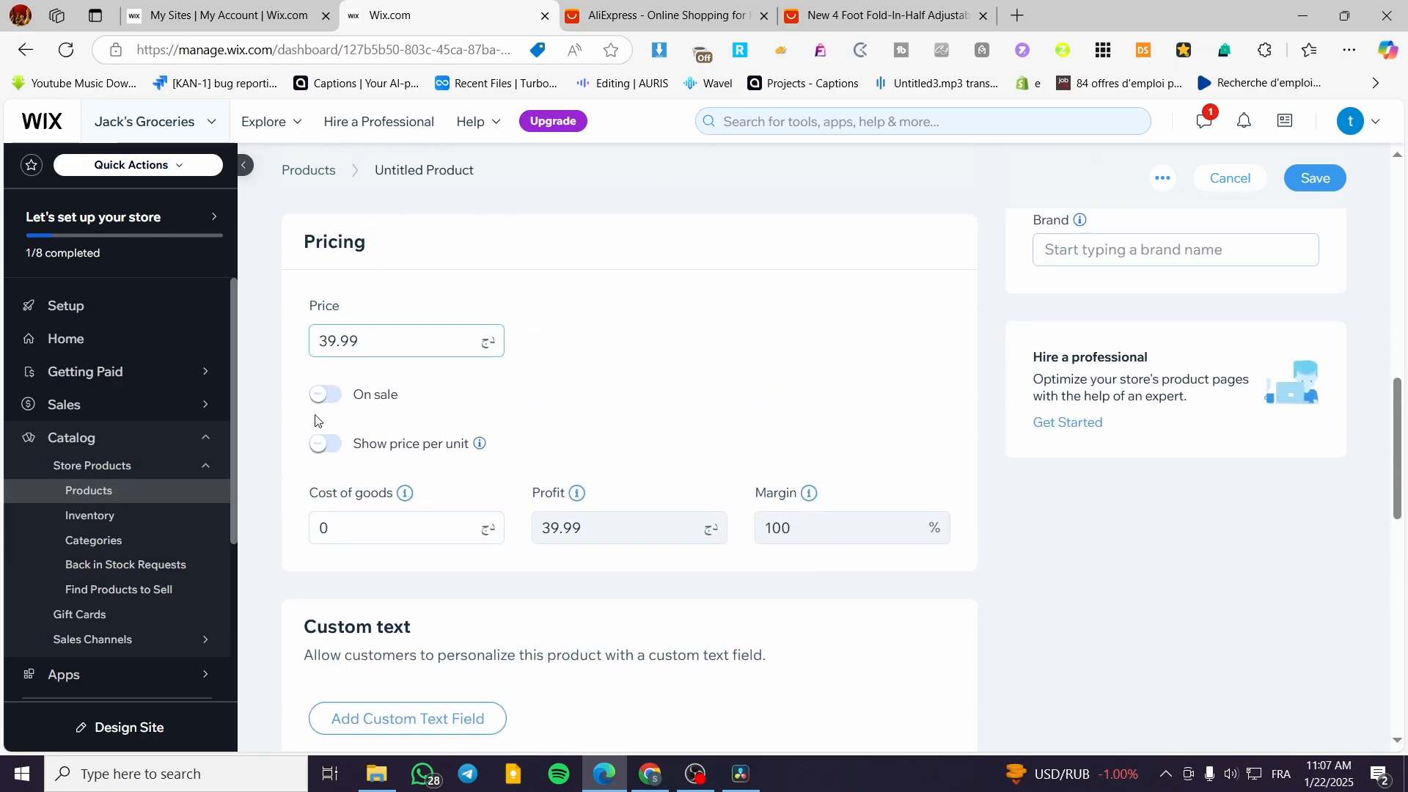
{"action": "scroll", "coordinate": [291, 524], "scroll_direction": "down", "scroll_amount": 5}
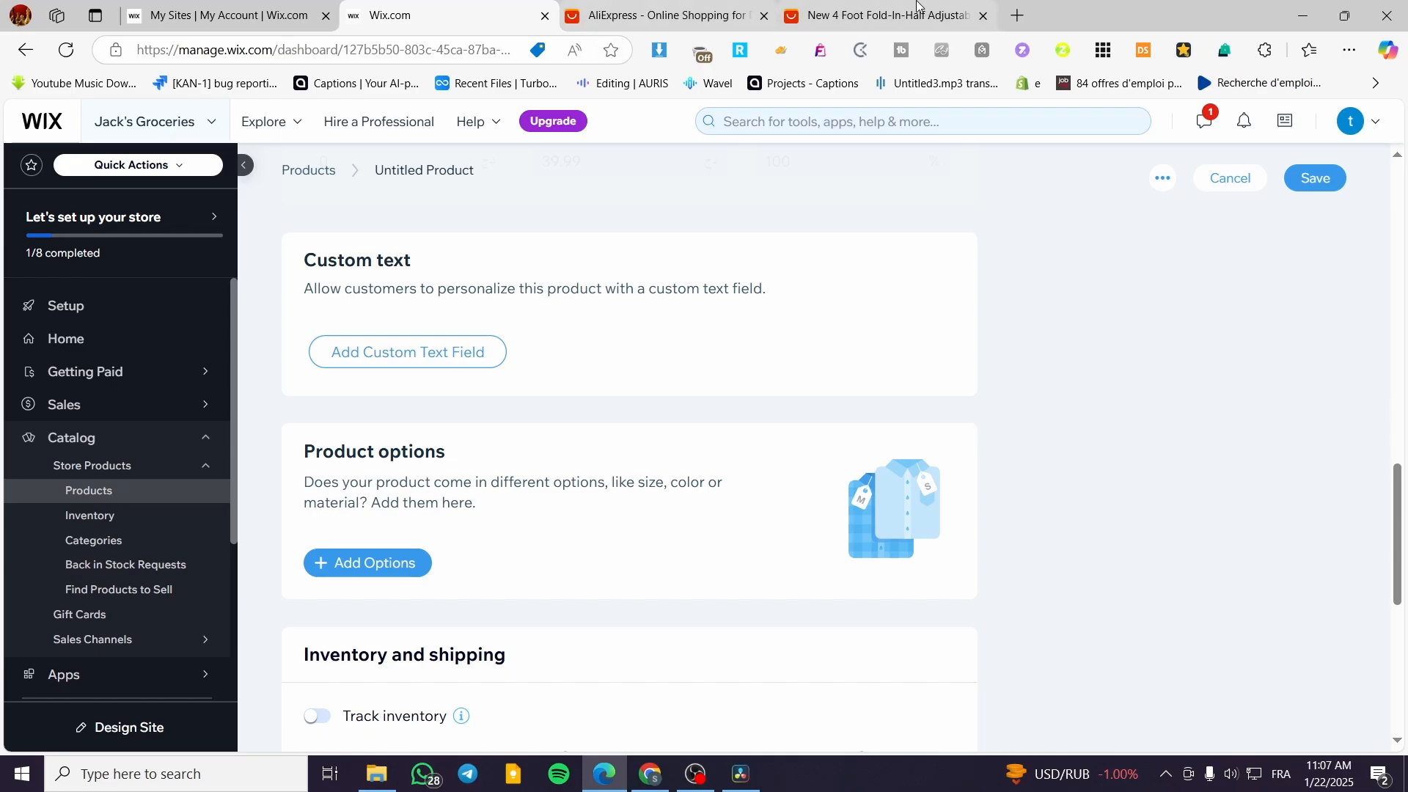
{"action": "left_click", "coordinate": [880, 15]}
{"action": "scroll", "coordinate": [1217, 569], "scroll_direction": "up", "scroll_amount": 10}
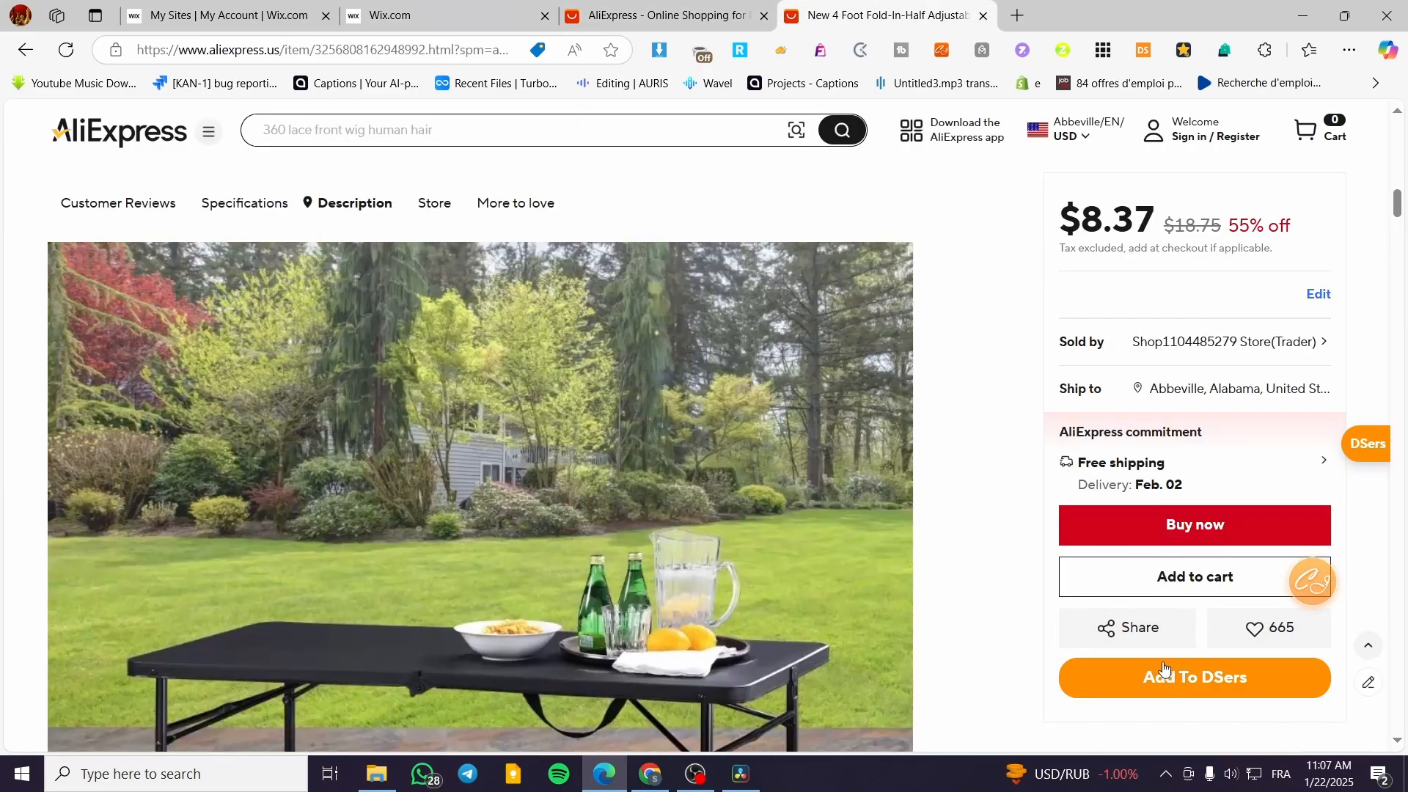
{"action": "left_click", "coordinate": [411, 16]}
{"action": "scroll", "coordinate": [455, 583], "scroll_direction": "down", "scroll_amount": 6}
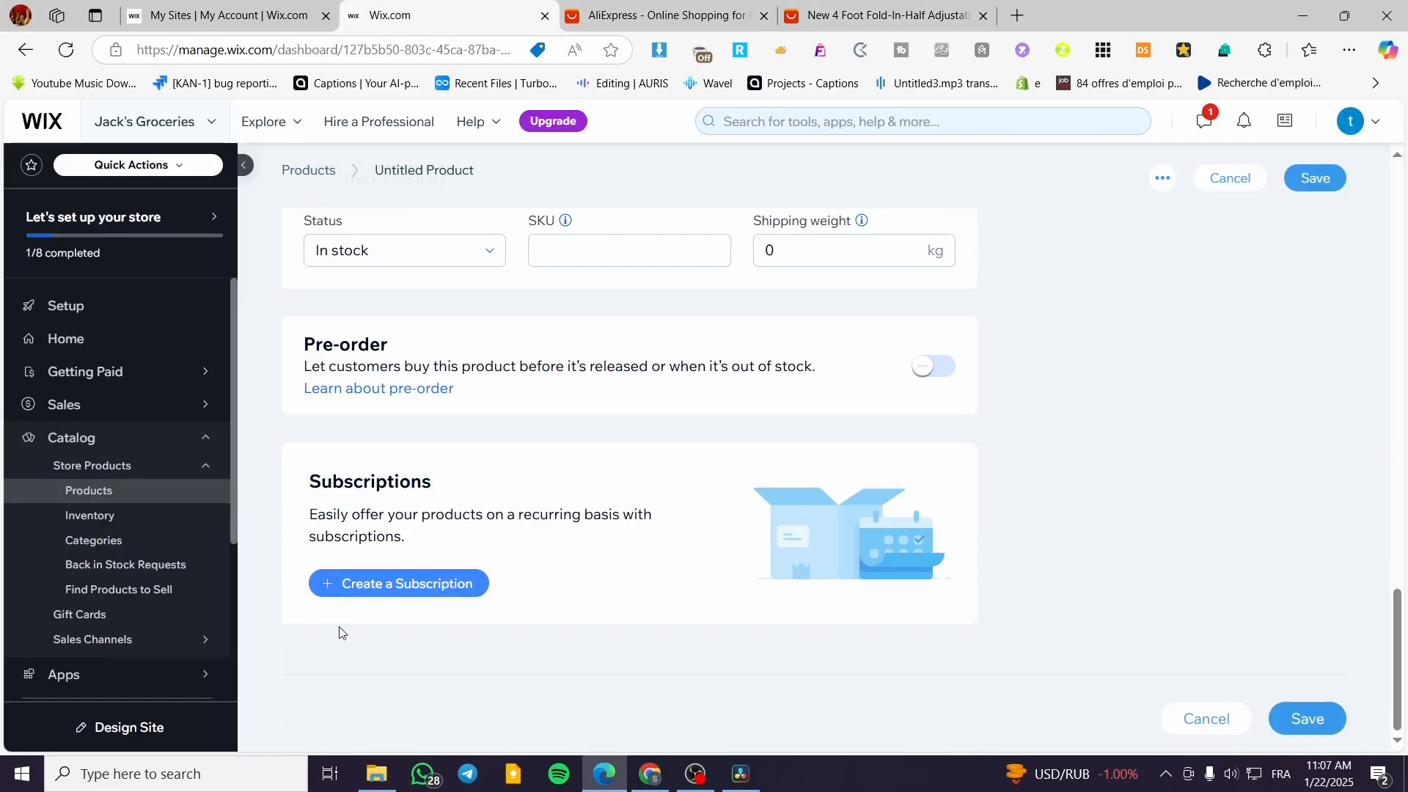
{"action": "scroll", "coordinate": [762, 574], "scroll_direction": "up", "scroll_amount": 7}
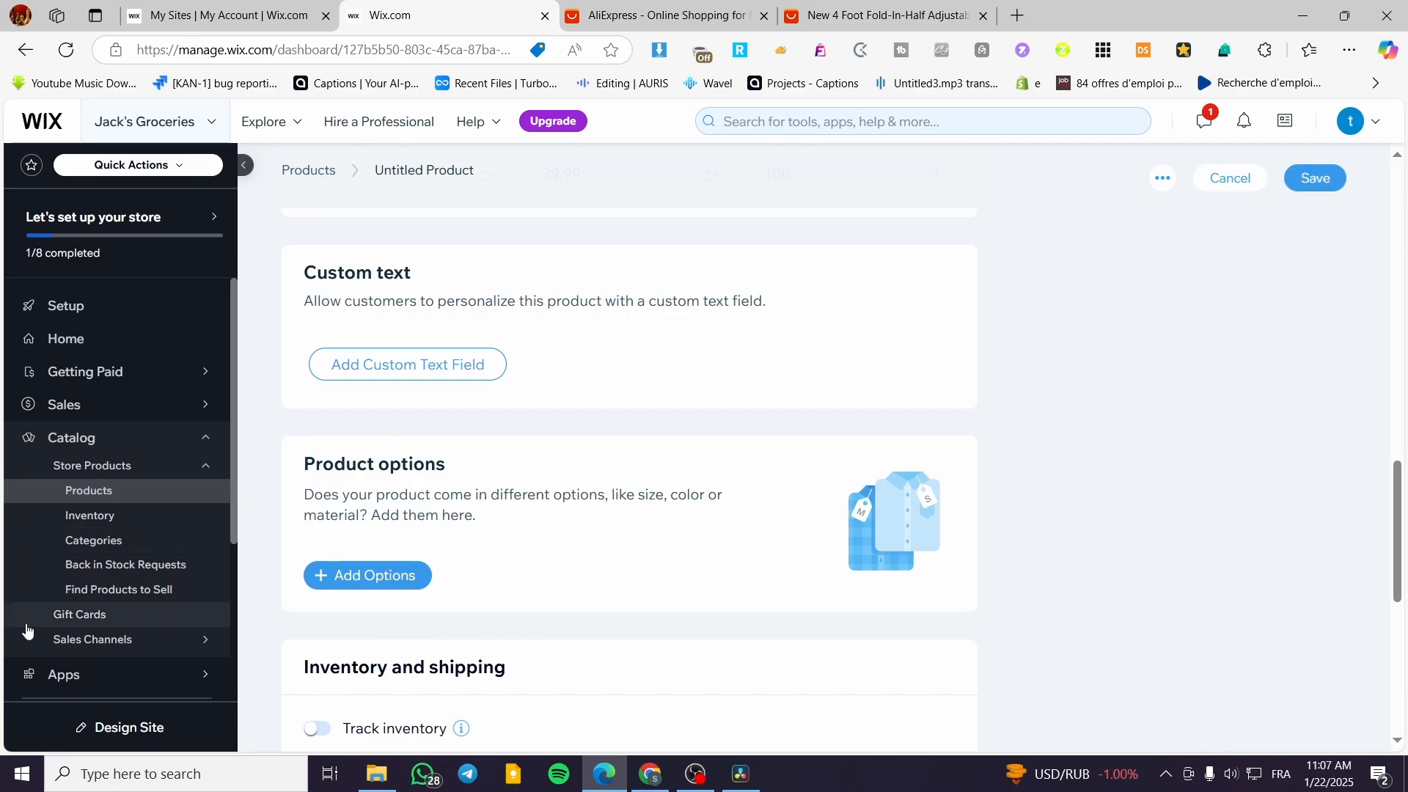
Leave the product editor for the store's Setup page and discard the unsaved product changes.
{"action": "left_click", "coordinate": [105, 317]}
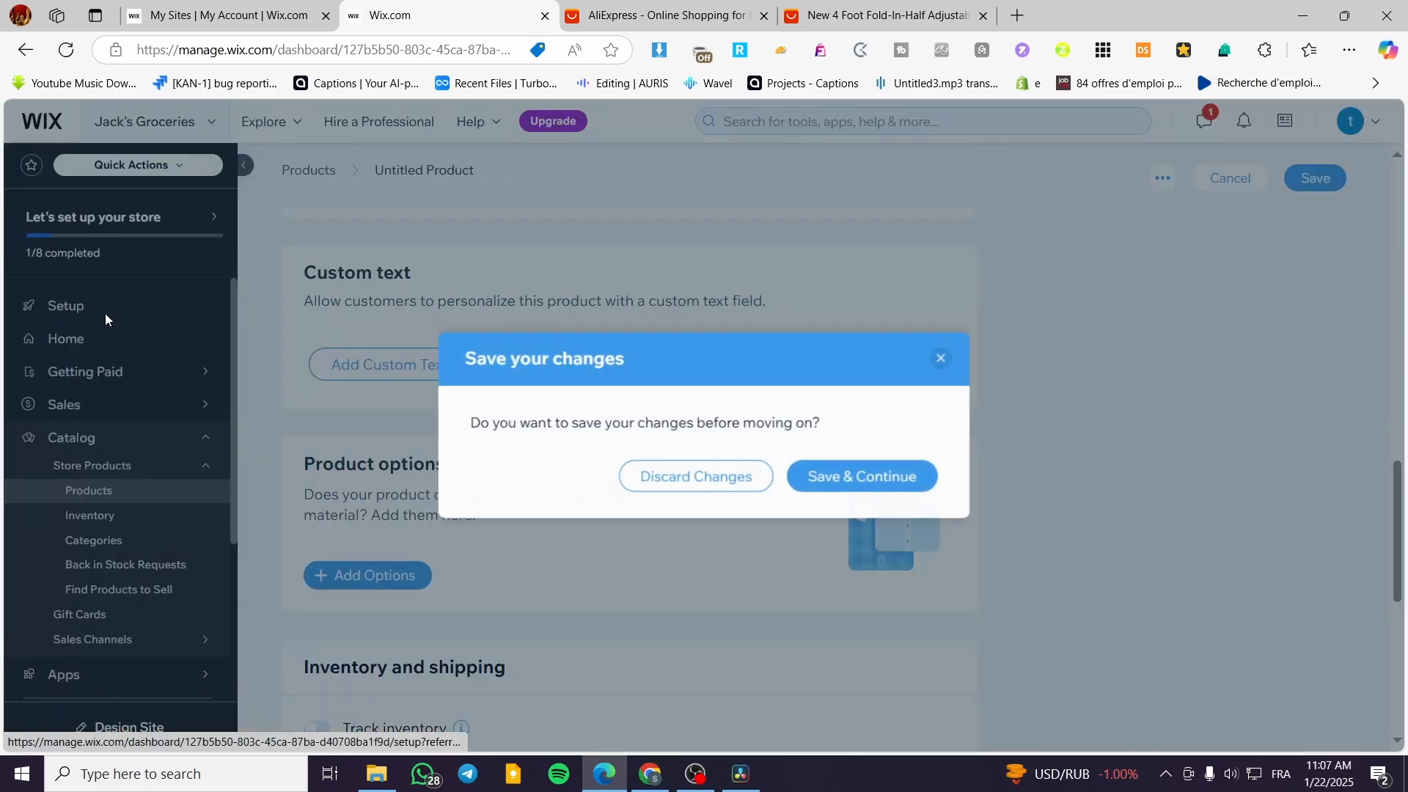
{"action": "left_click", "coordinate": [696, 480]}
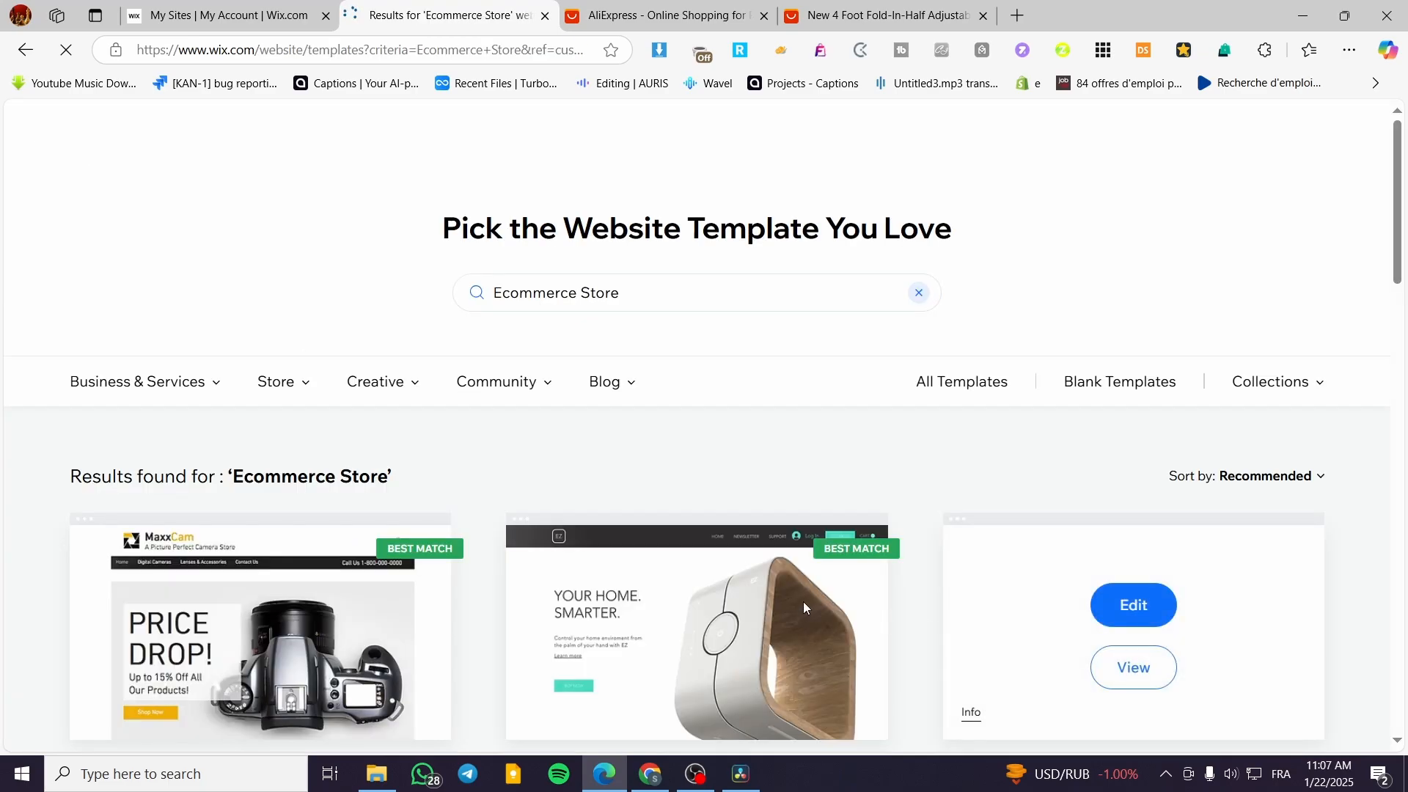
Browse the first page of Ecommerce Store website template results.
{"action": "scroll", "coordinate": [176, 700], "scroll_direction": "down", "scroll_amount": 4}
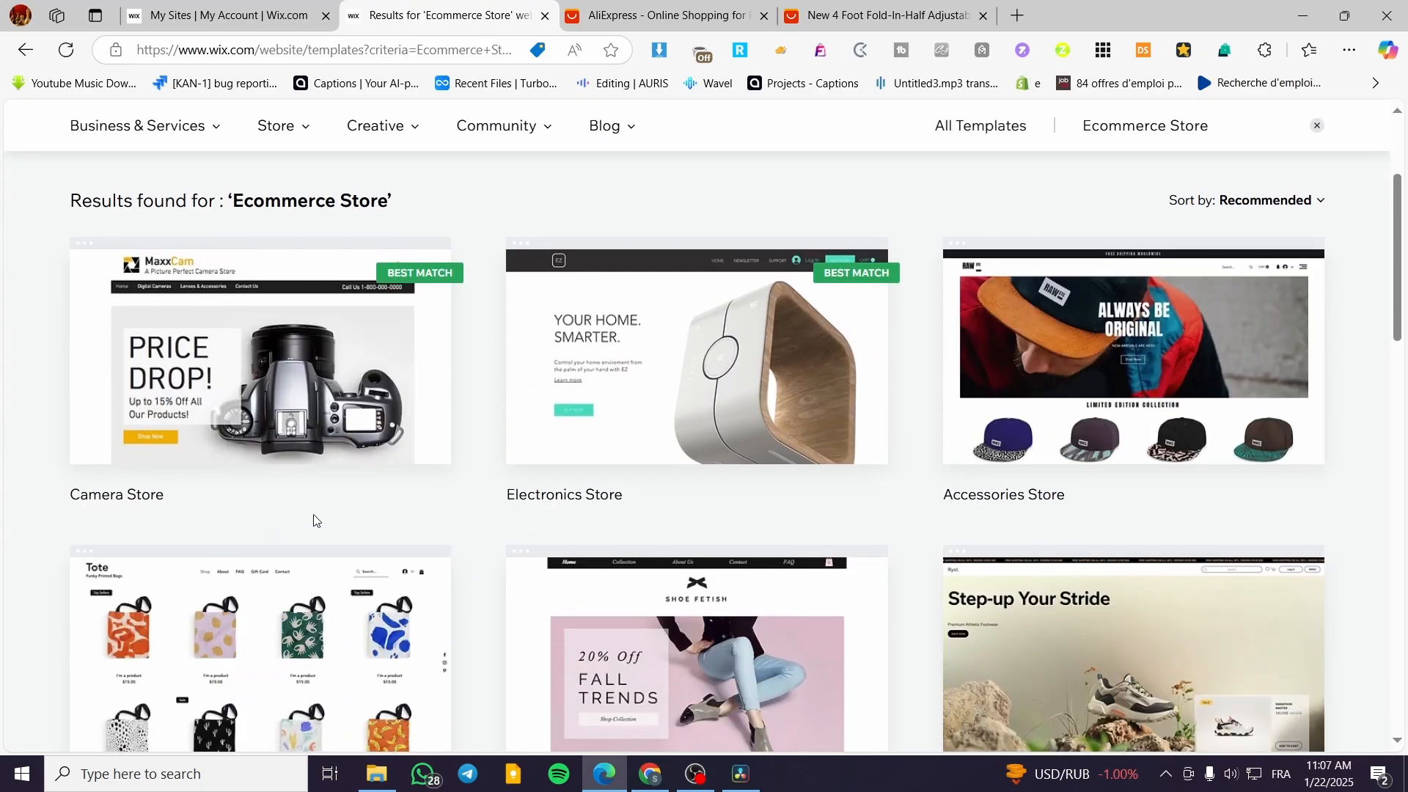
{"action": "scroll", "coordinate": [365, 526], "scroll_direction": "down", "scroll_amount": 3}
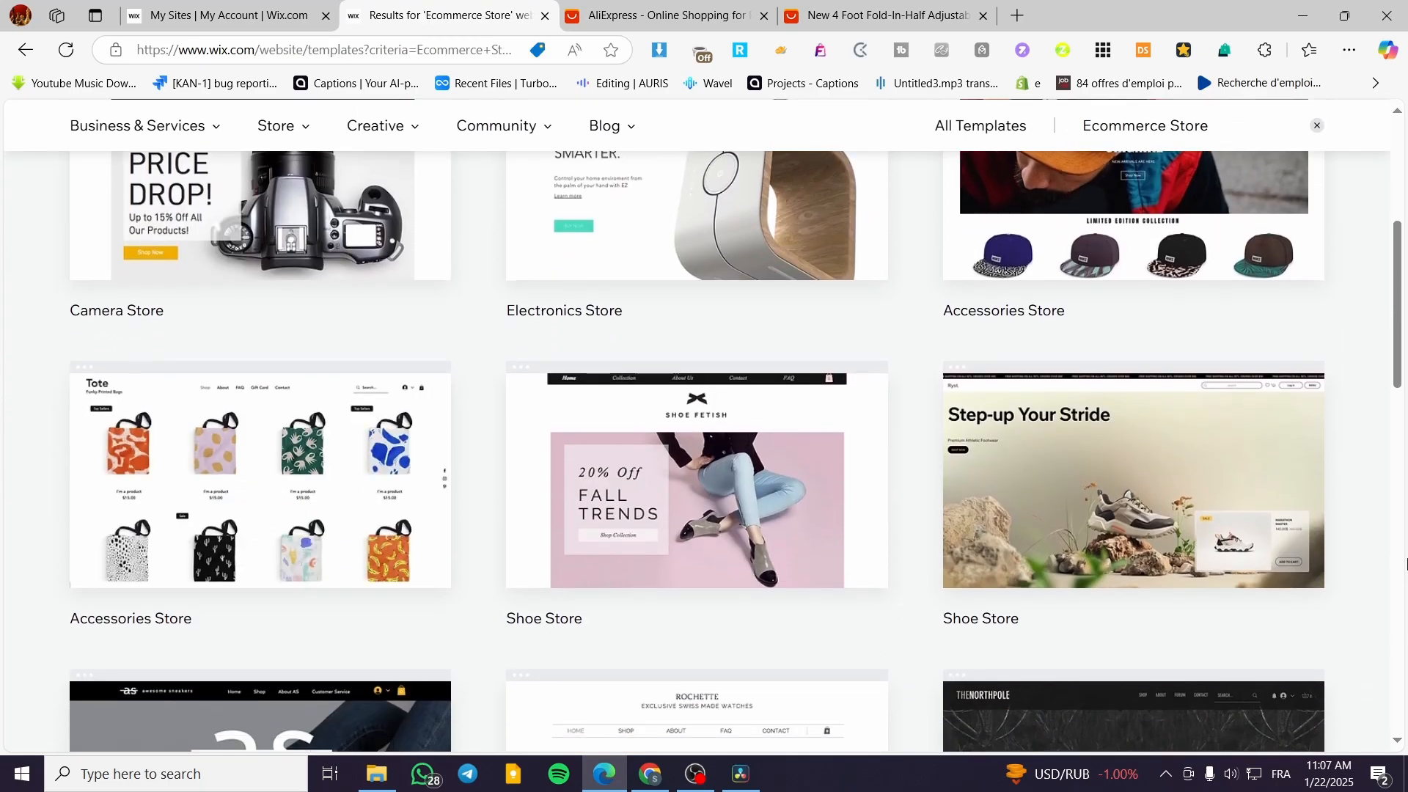
{"action": "scroll", "coordinate": [1404, 564], "scroll_direction": "down", "scroll_amount": 4}
{"action": "scroll", "coordinate": [1254, 540], "scroll_direction": "down", "scroll_amount": 4}
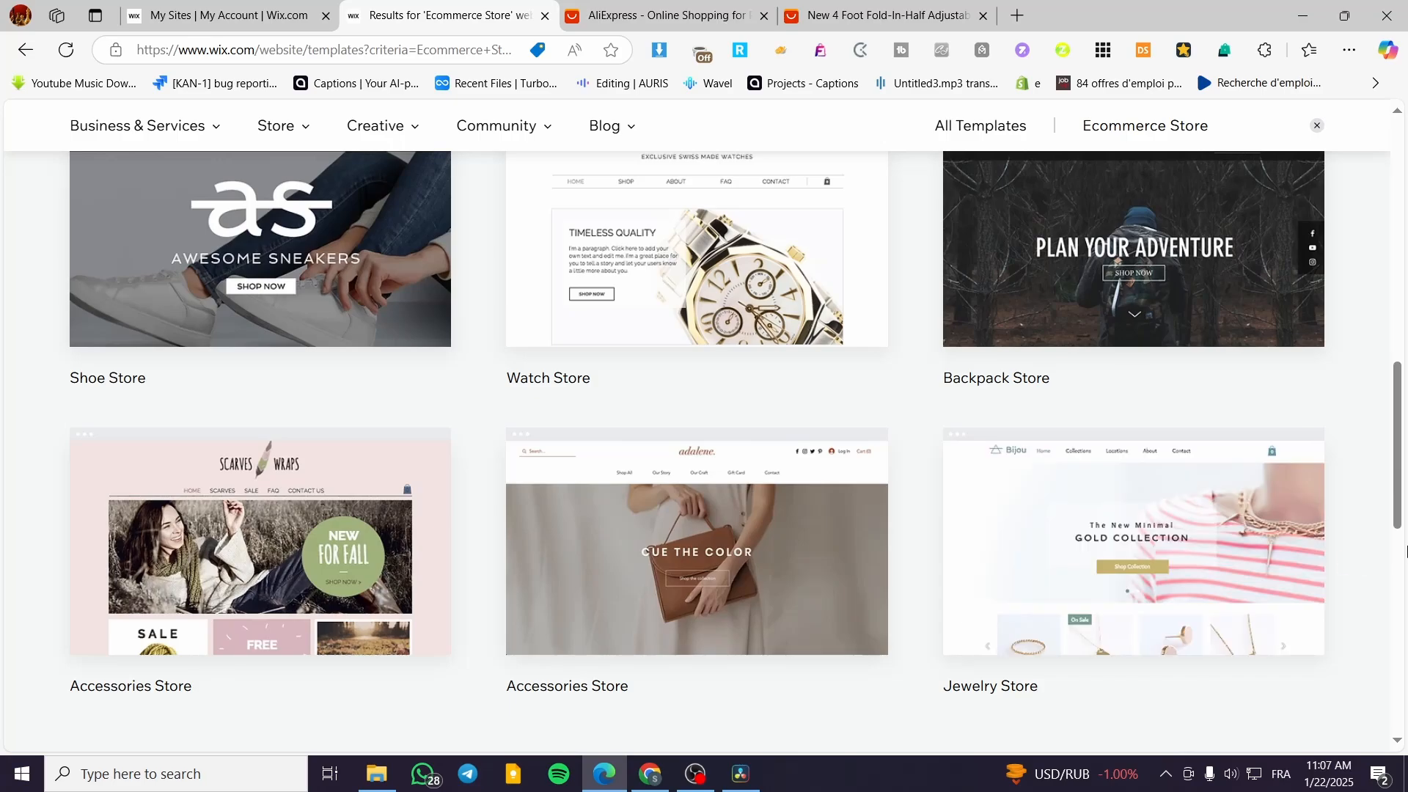
{"action": "scroll", "coordinate": [1404, 555], "scroll_direction": "down", "scroll_amount": 5}
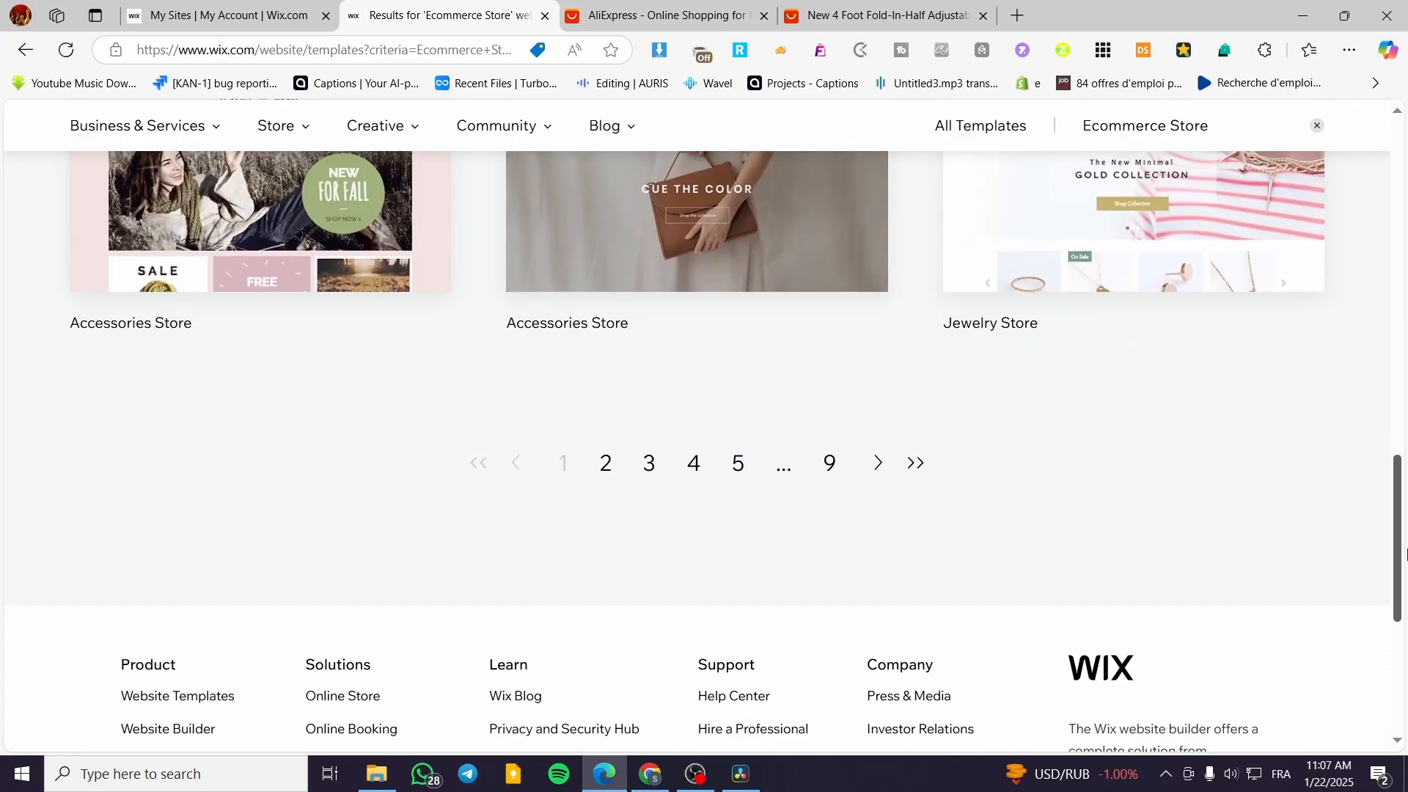
{"action": "scroll", "coordinate": [792, 561], "scroll_direction": "up", "scroll_amount": 10}
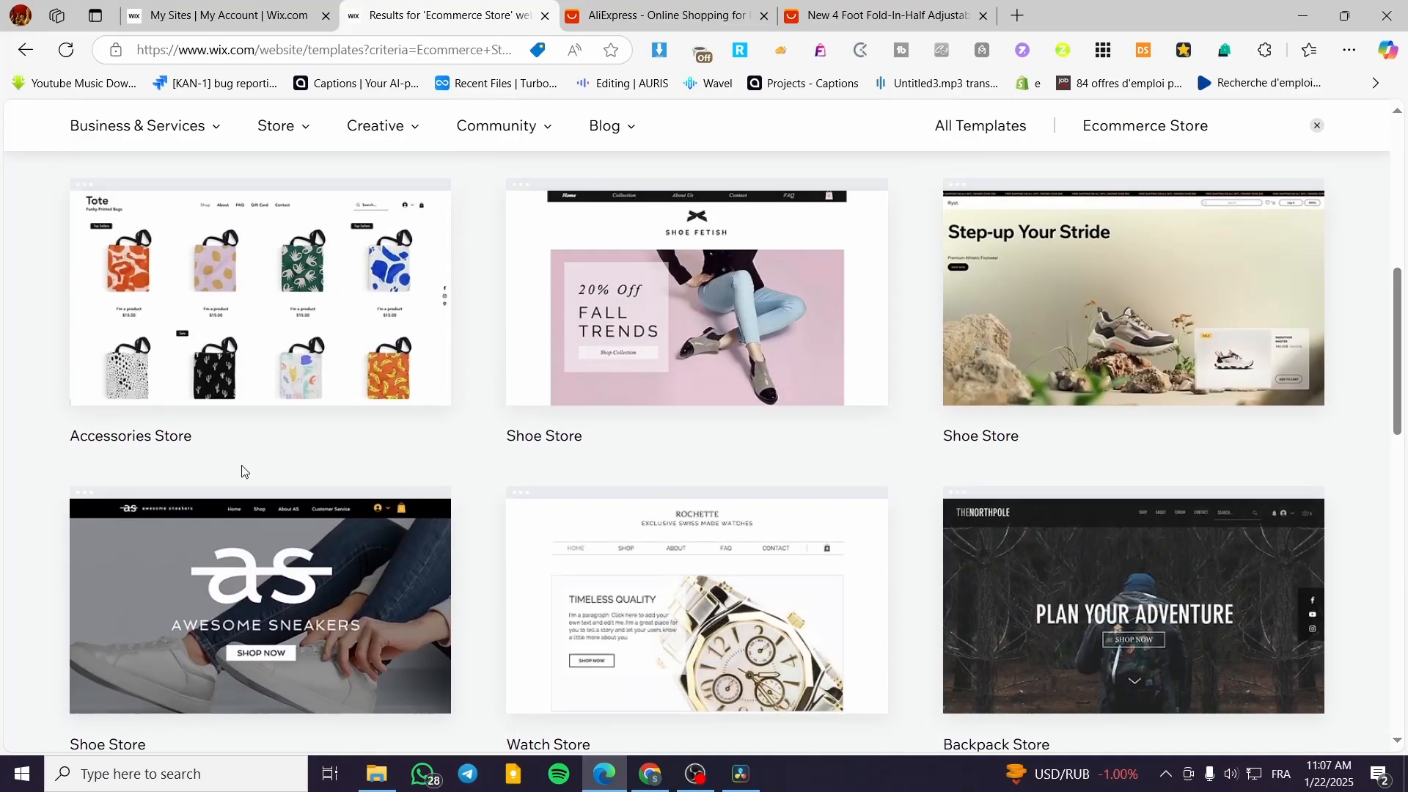
{"action": "scroll", "coordinate": [143, 503], "scroll_direction": "up", "scroll_amount": 3}
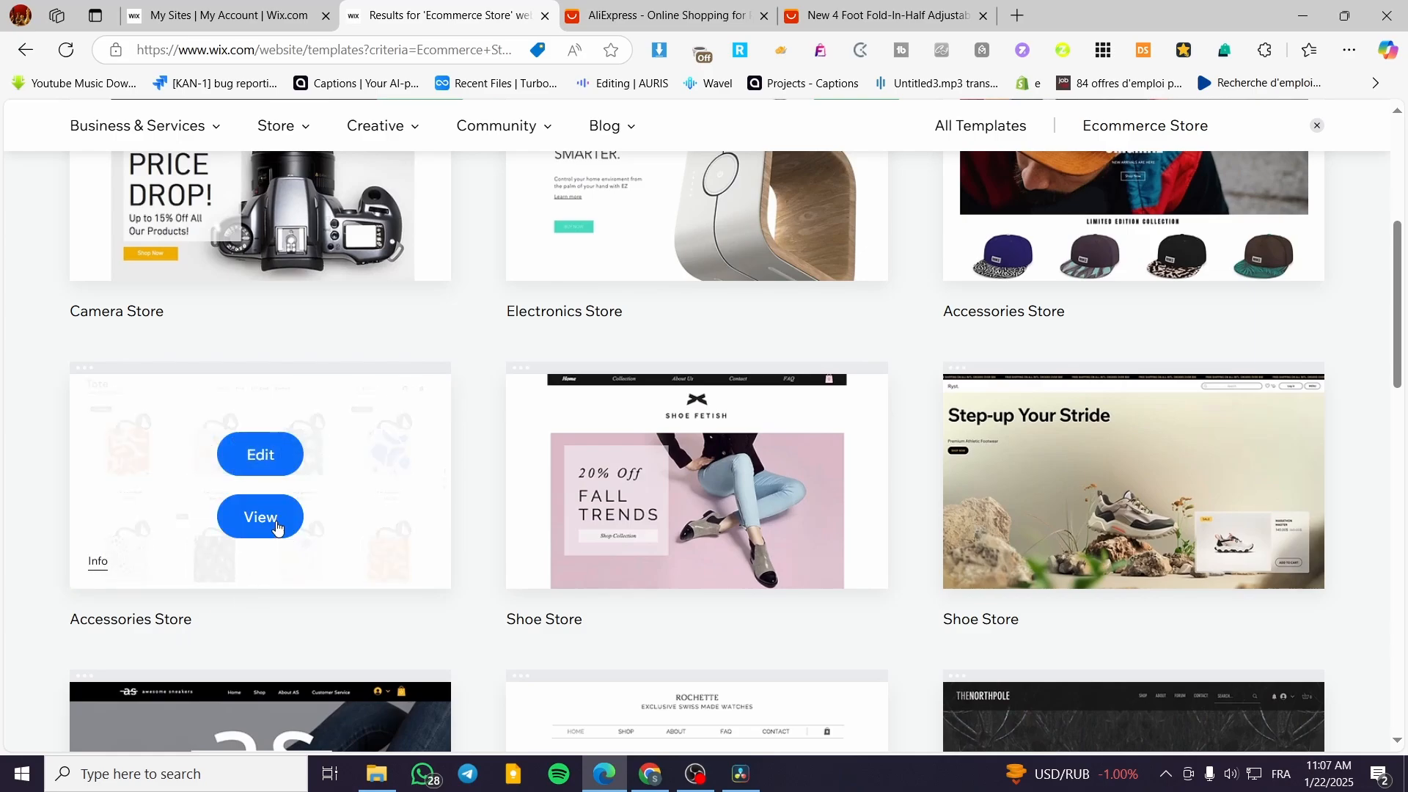
{"action": "scroll", "coordinate": [335, 466], "scroll_direction": "up", "scroll_amount": 1}
{"action": "scroll", "coordinate": [335, 465], "scroll_direction": "up", "scroll_amount": 3}
Open the preview of the EZ smart-home Electronics Store template and examine its sample page and description.
{"action": "mouse_move", "coordinate": [746, 411]}
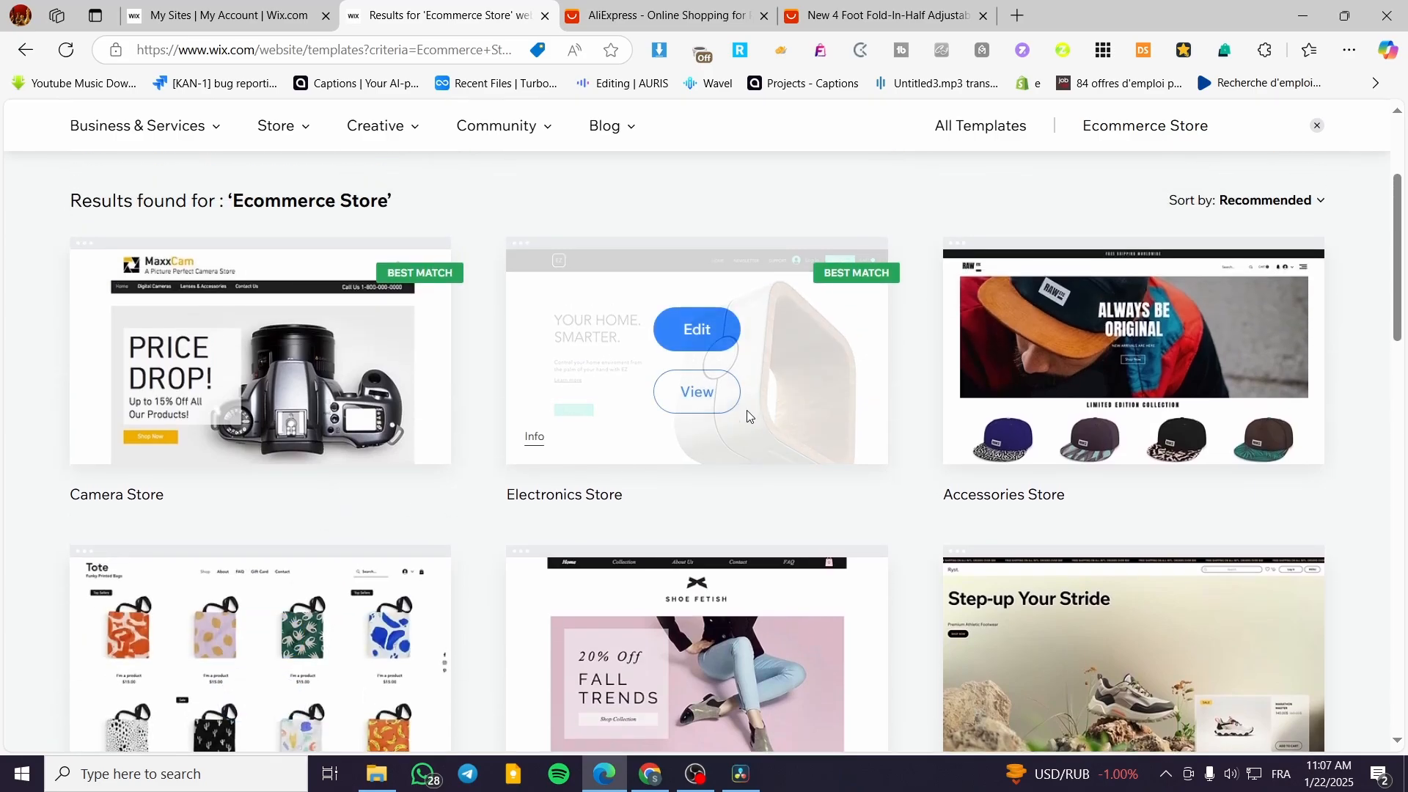
{"action": "left_click", "coordinate": [697, 392]}
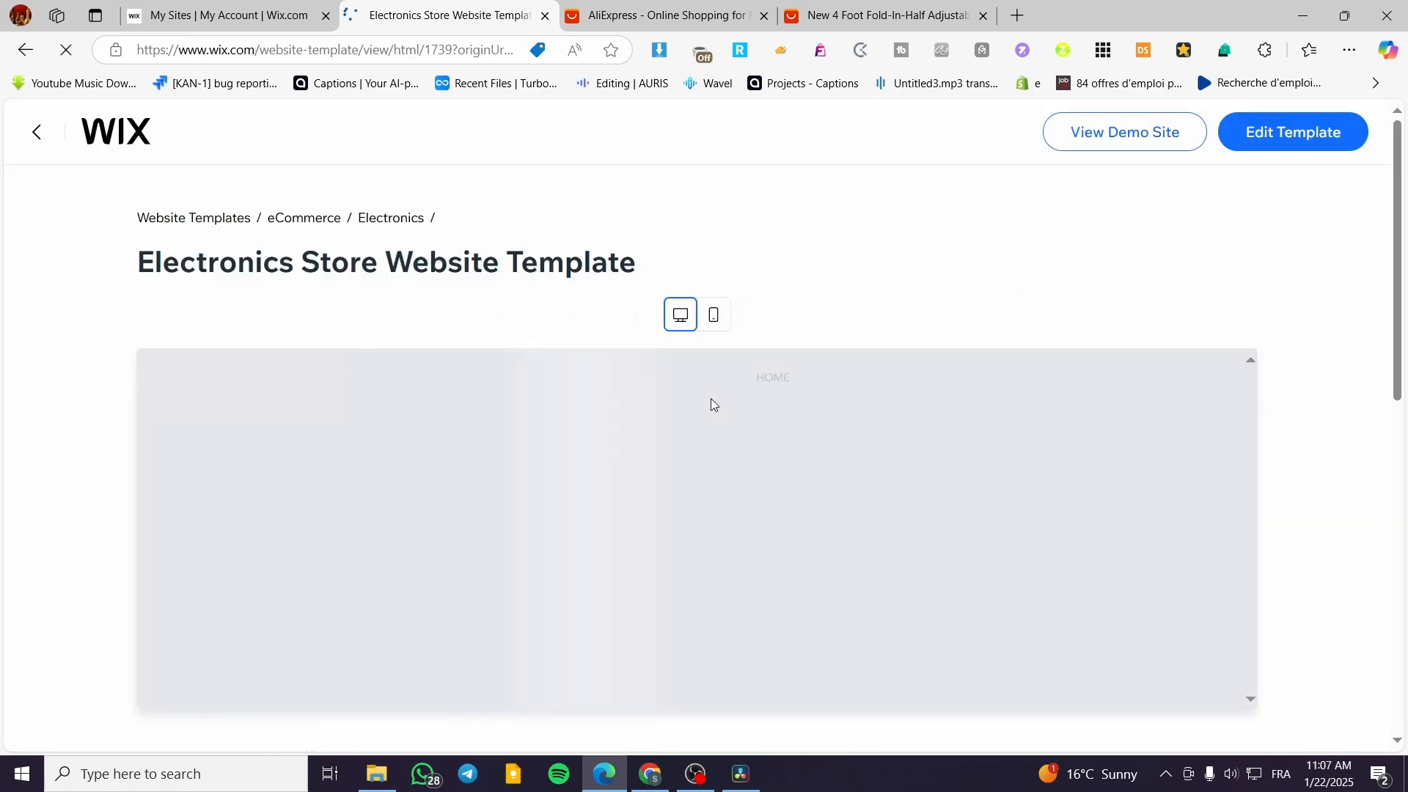
{"action": "scroll", "coordinate": [756, 409], "scroll_direction": "down", "scroll_amount": 1}
{"action": "scroll", "coordinate": [756, 408], "scroll_direction": "down", "scroll_amount": 1}
{"action": "scroll", "coordinate": [1014, 441], "scroll_direction": "down", "scroll_amount": 3}
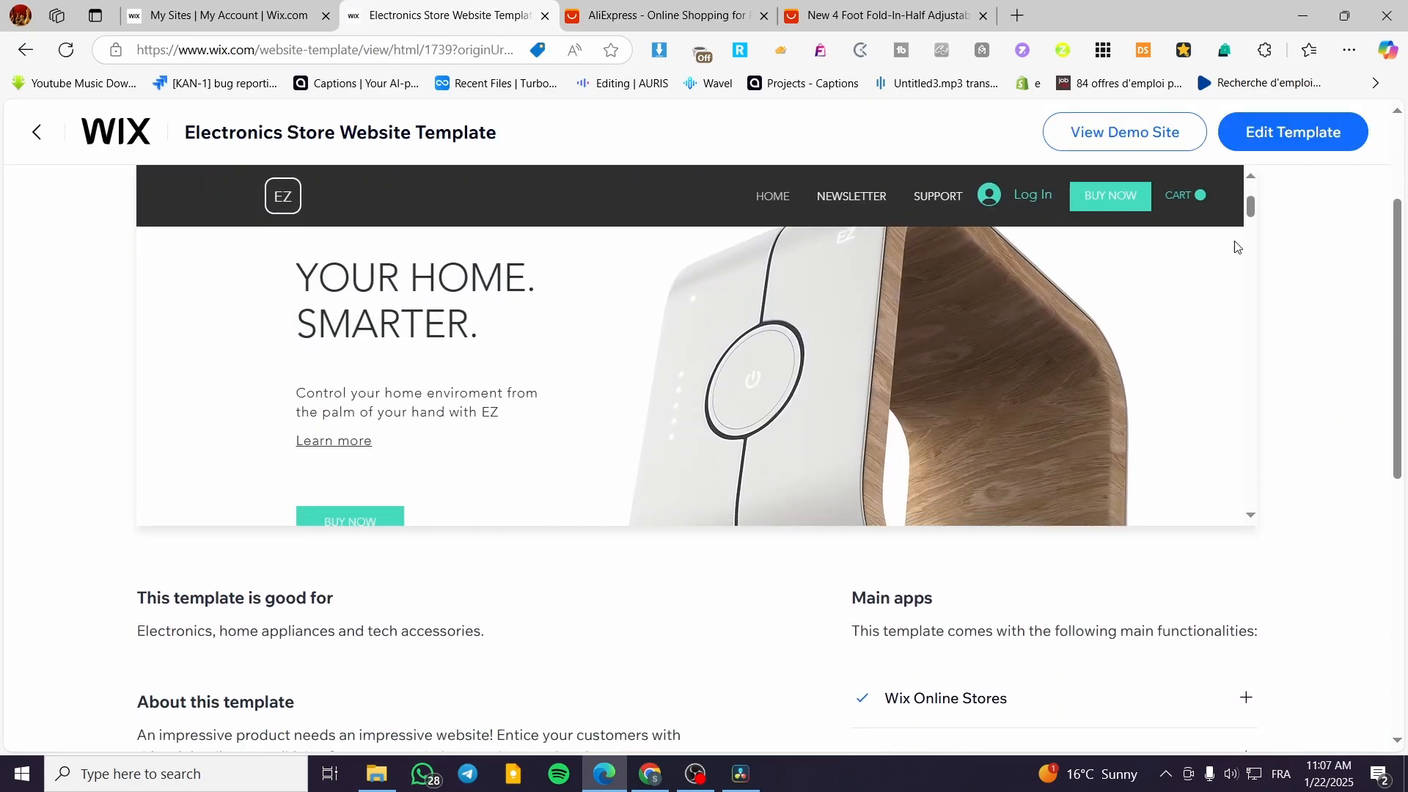
{"action": "mouse_move", "coordinate": [1251, 206]}
{"action": "left_mouse_down"}
{"action": "mouse_move", "coordinate": [1259, 495]}
{"action": "mouse_move", "coordinate": [1253, 198]}
{"action": "left_mouse_up"}
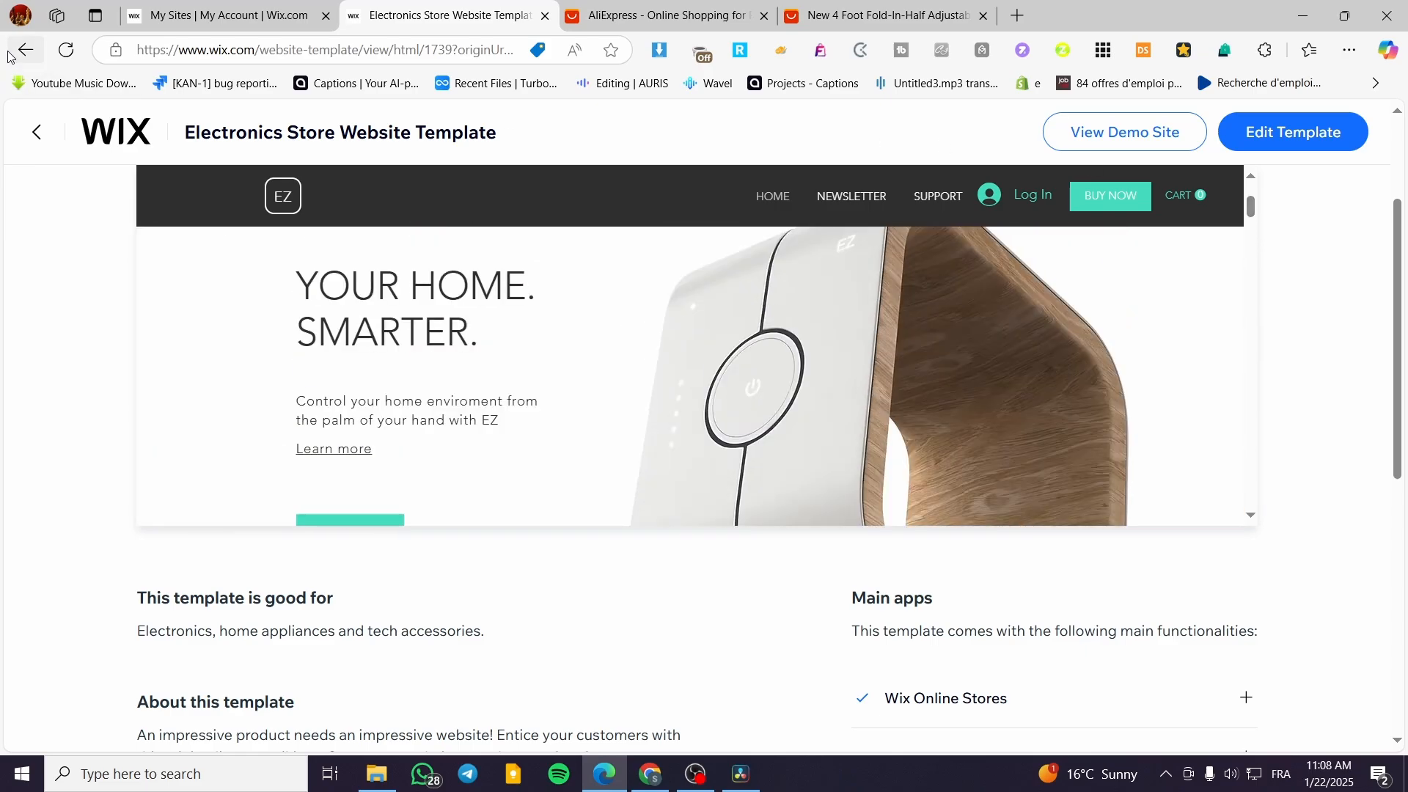
Return to the Ecommerce Store template results and browse the designs on page 2.
{"action": "left_click", "coordinate": [37, 133]}
{"action": "scroll", "coordinate": [475, 590], "scroll_direction": "down", "scroll_amount": 6}
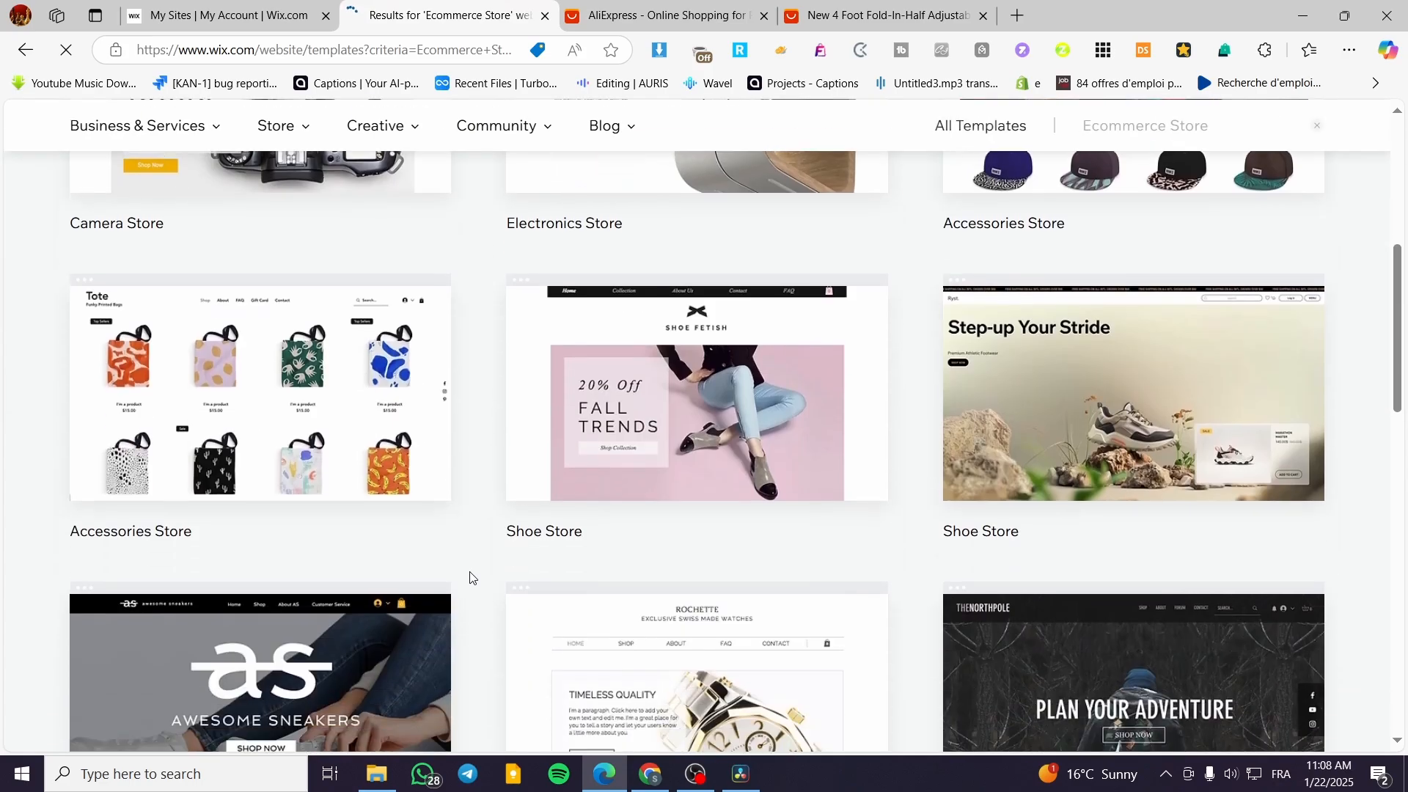
{"action": "scroll", "coordinate": [322, 451], "scroll_direction": "down", "scroll_amount": 6}
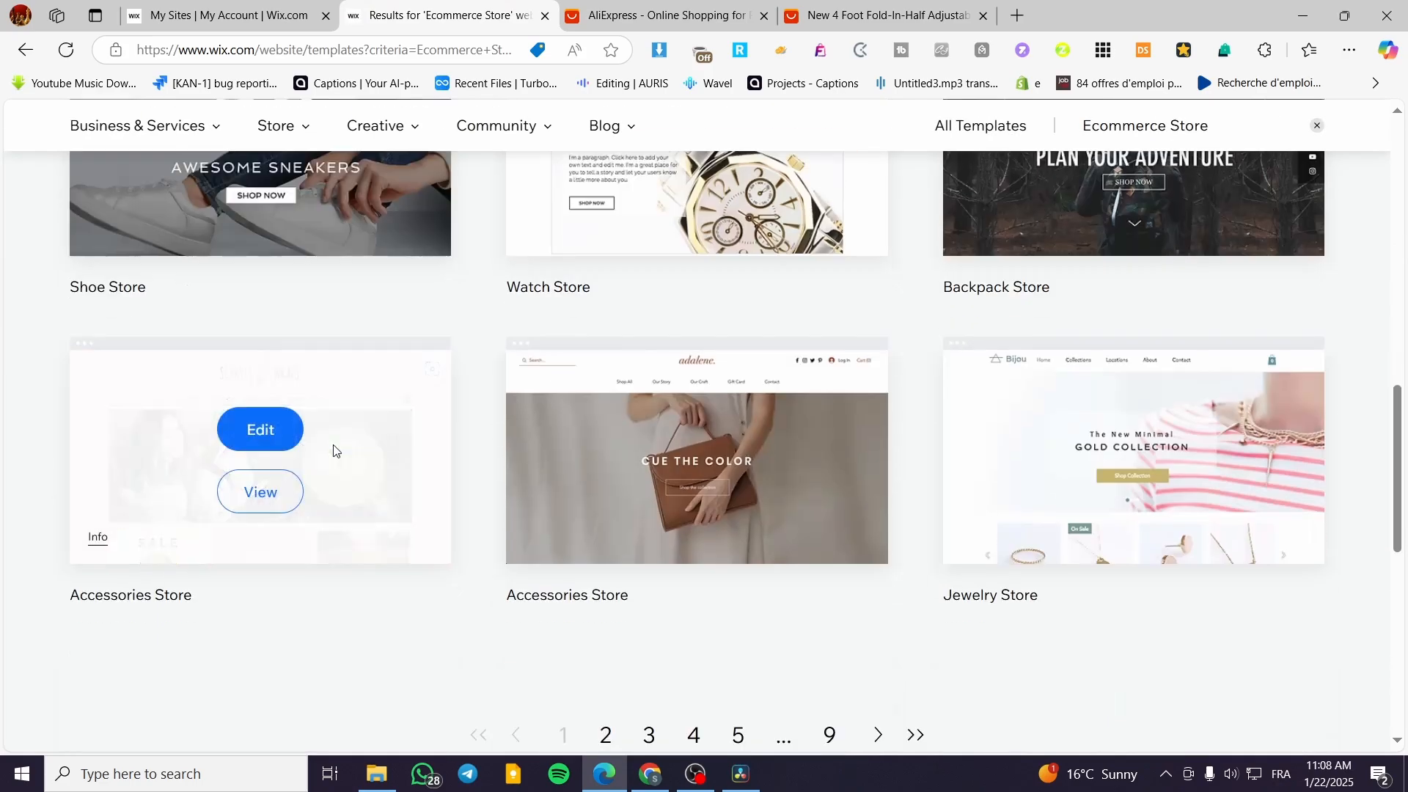
{"action": "left_click", "coordinate": [608, 734]}
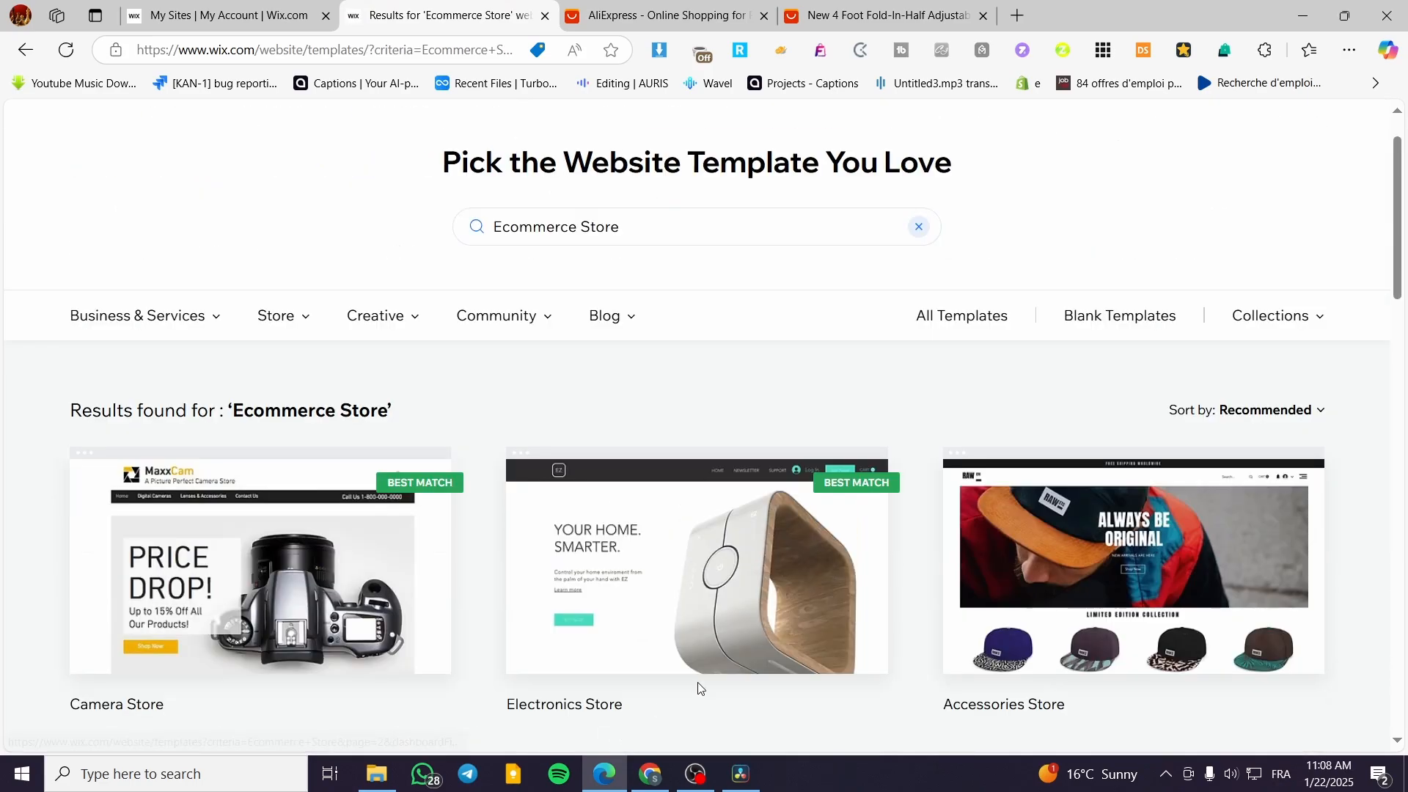
{"action": "scroll", "coordinate": [679, 358], "scroll_direction": "down", "scroll_amount": 1}
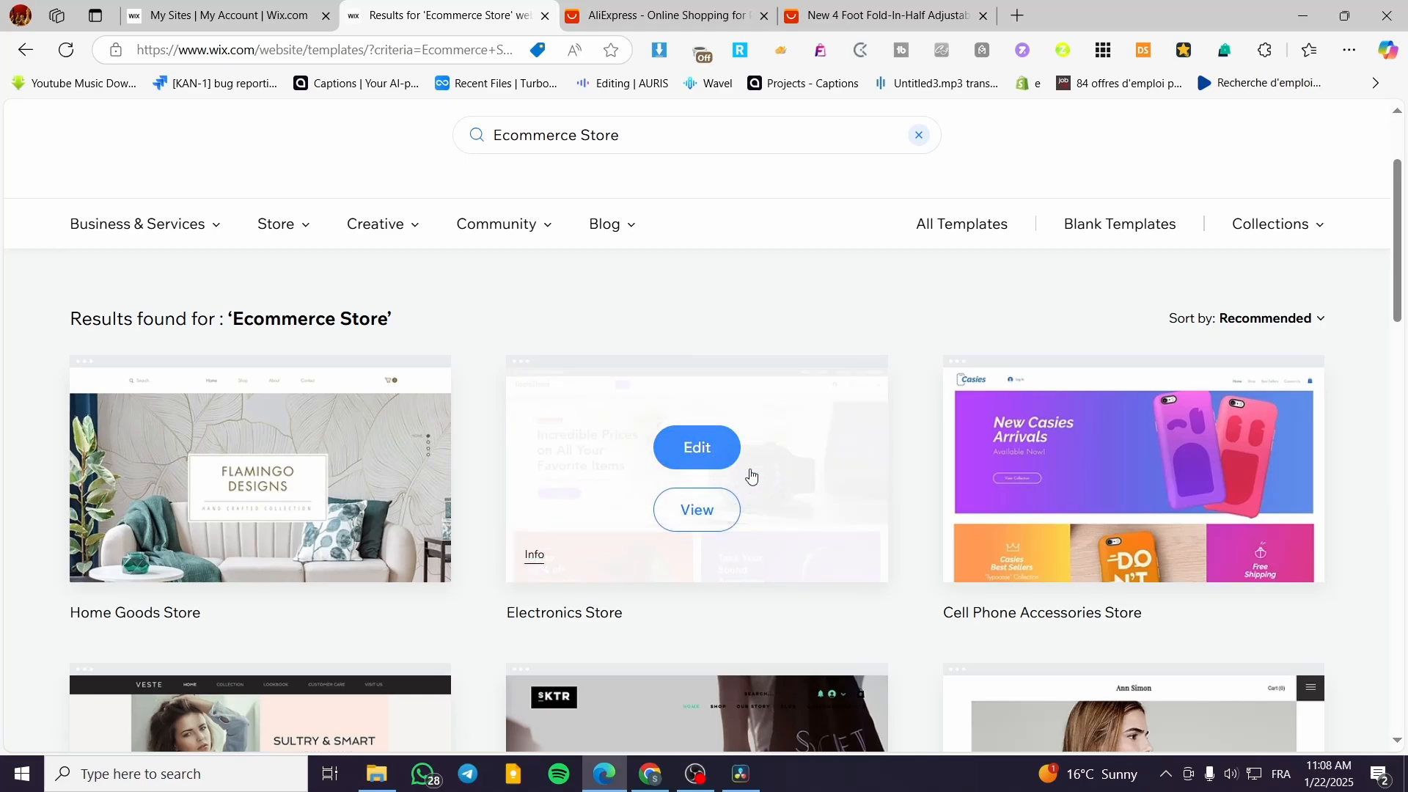
{"action": "scroll", "coordinate": [336, 412], "scroll_direction": "down", "scroll_amount": 3}
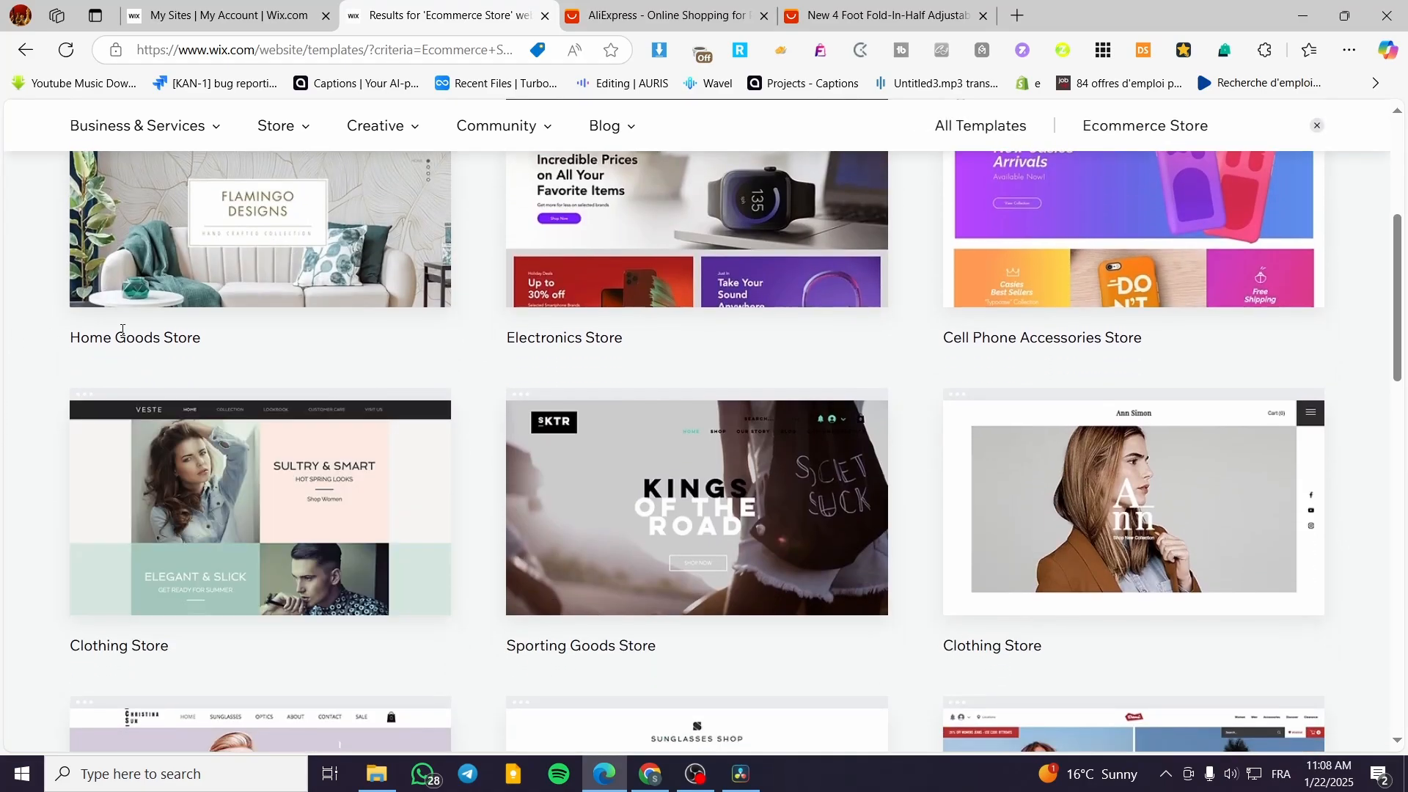
{"action": "scroll", "coordinate": [428, 315], "scroll_direction": "up", "scroll_amount": 3}
{"action": "scroll", "coordinate": [800, 378], "scroll_direction": "down", "scroll_amount": 10}
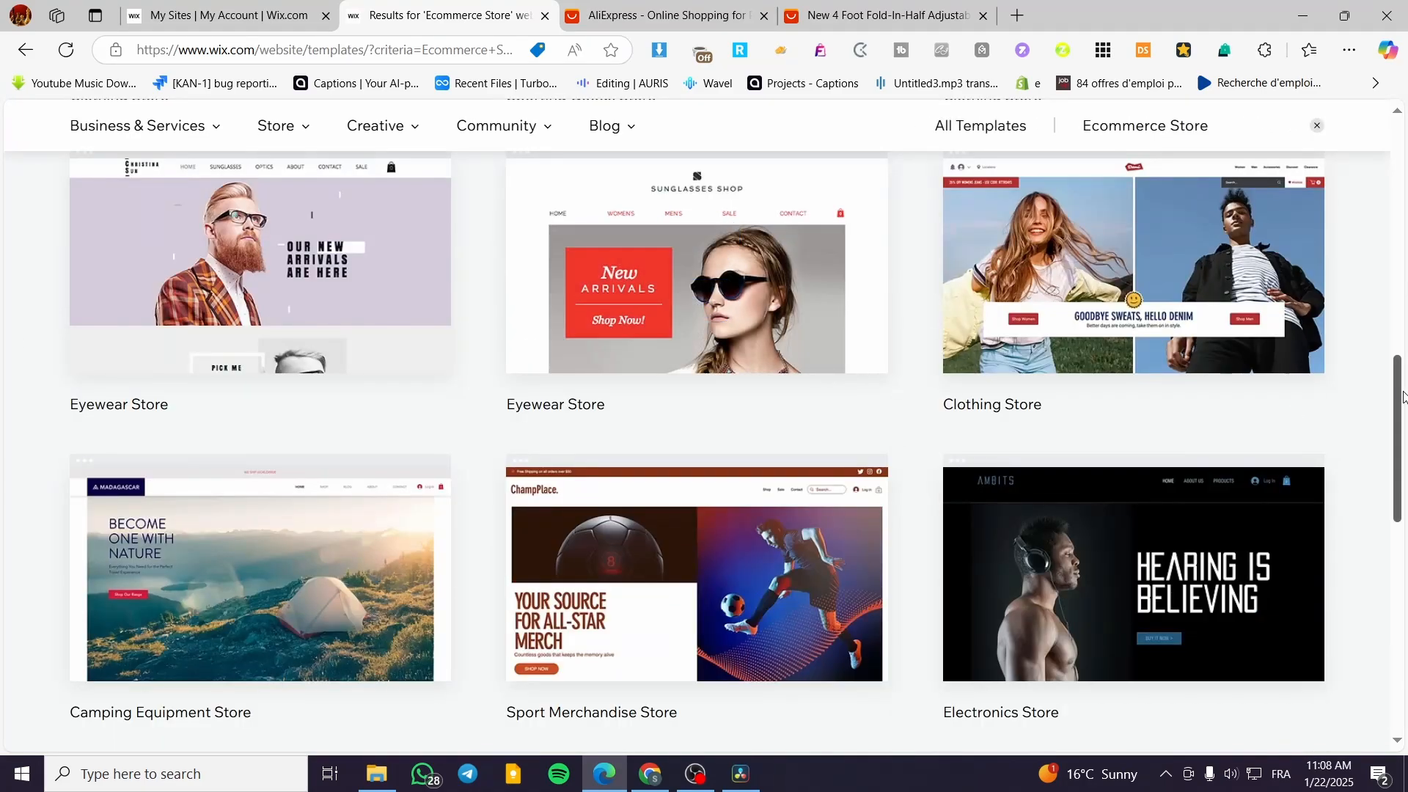
{"action": "scroll", "coordinate": [1072, 389], "scroll_direction": "down", "scroll_amount": 4}
Go back to results page 1, preview the Tote Accessories Store template, and open that template for editing.
{"action": "left_click", "coordinate": [563, 577]}
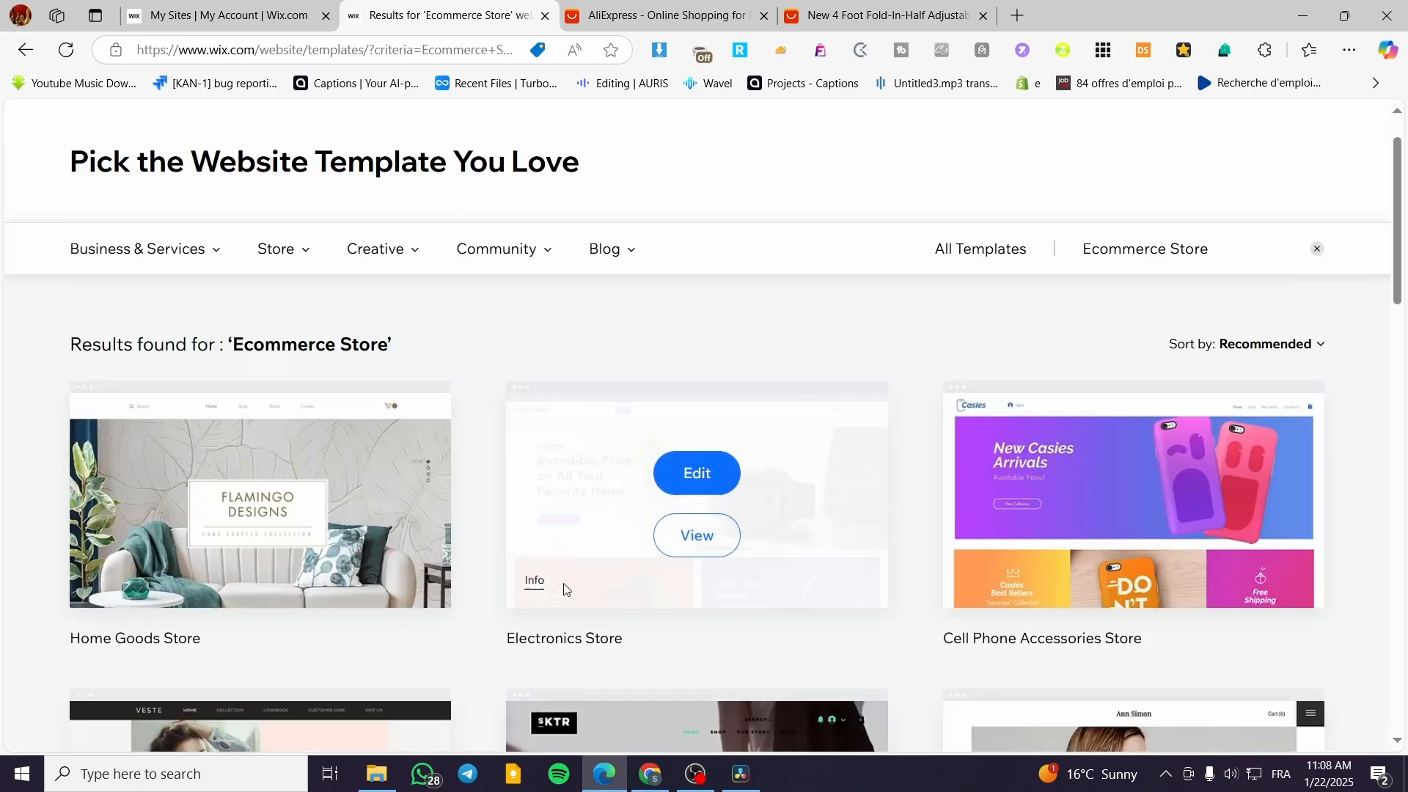
{"action": "scroll", "coordinate": [262, 533], "scroll_direction": "down", "scroll_amount": 10}
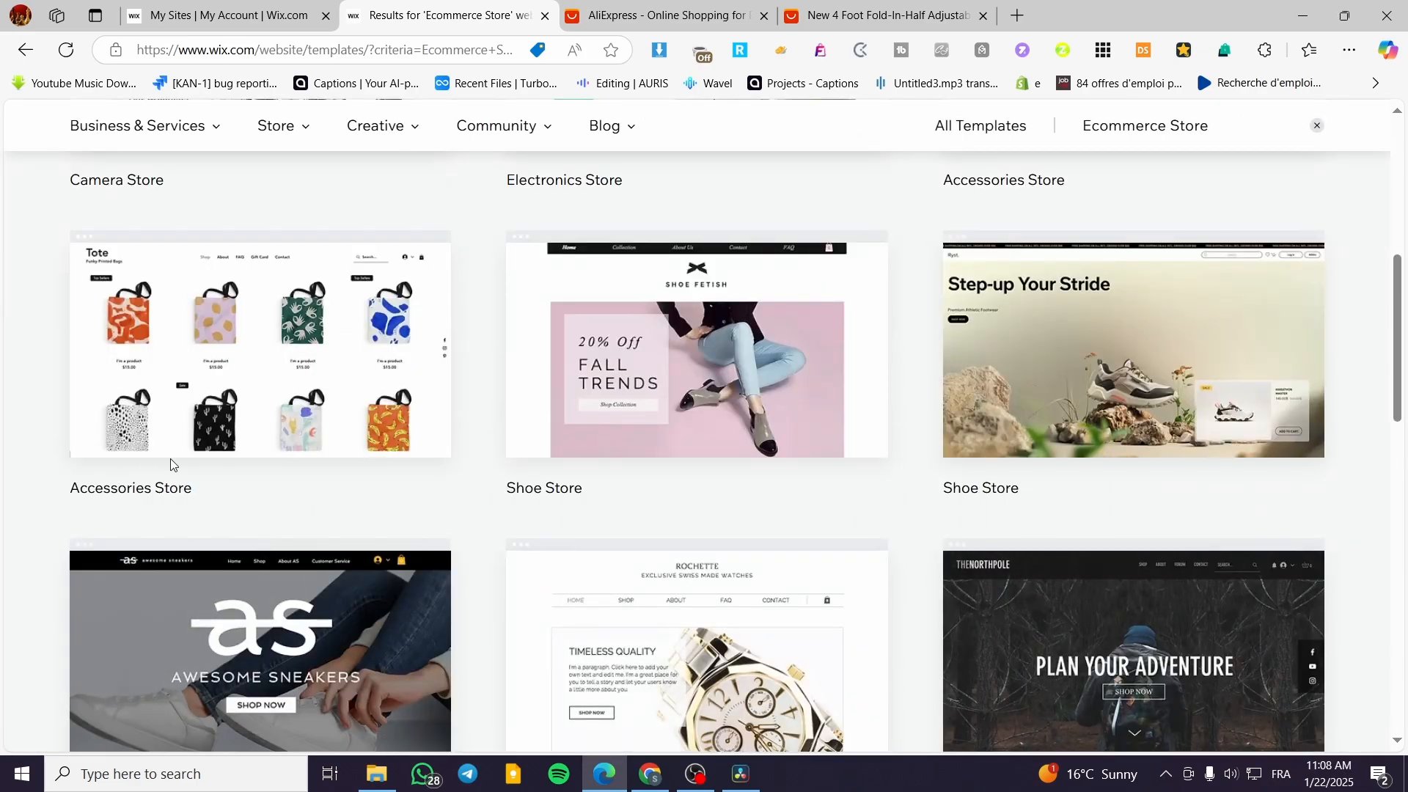
{"action": "mouse_move", "coordinate": [145, 274]}
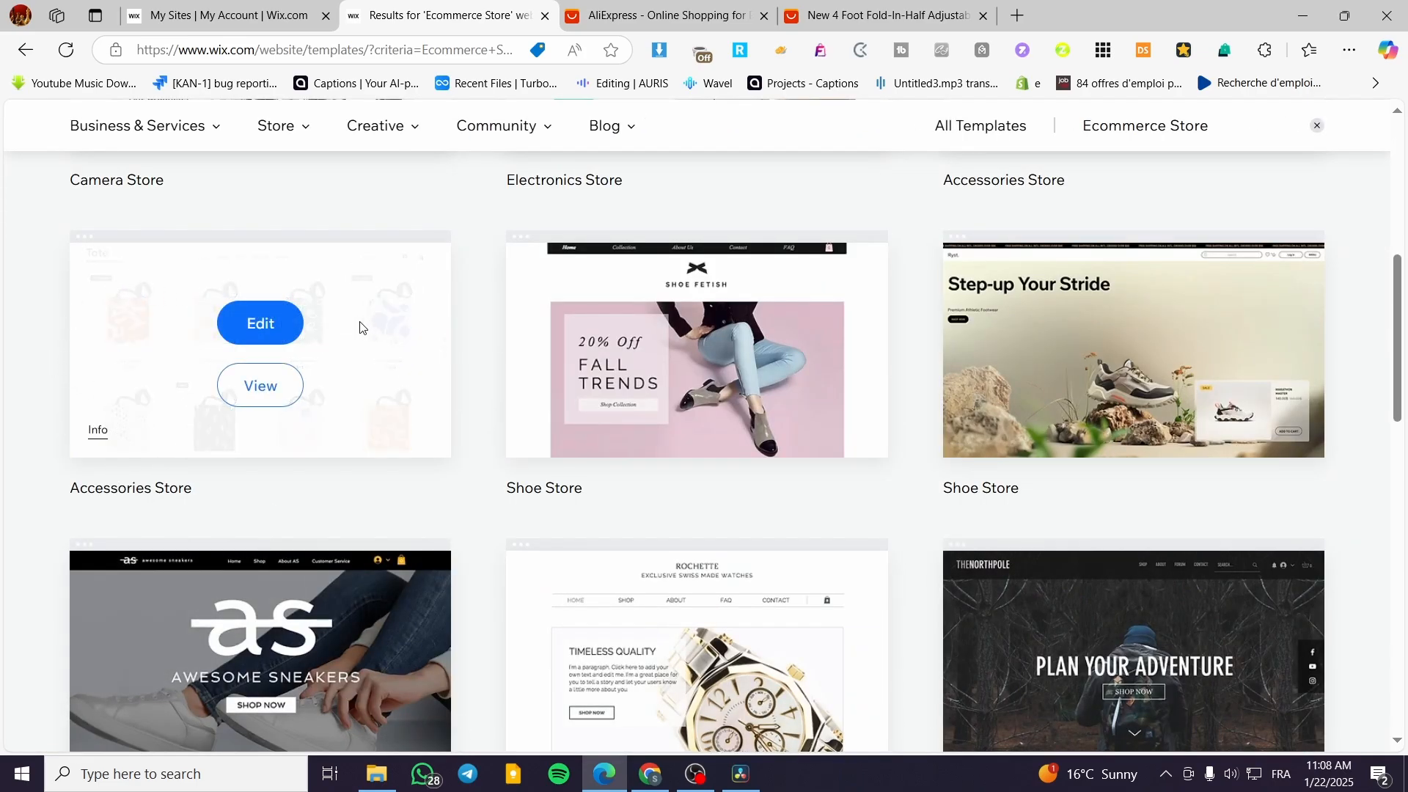
{"action": "left_click", "coordinate": [257, 383]}
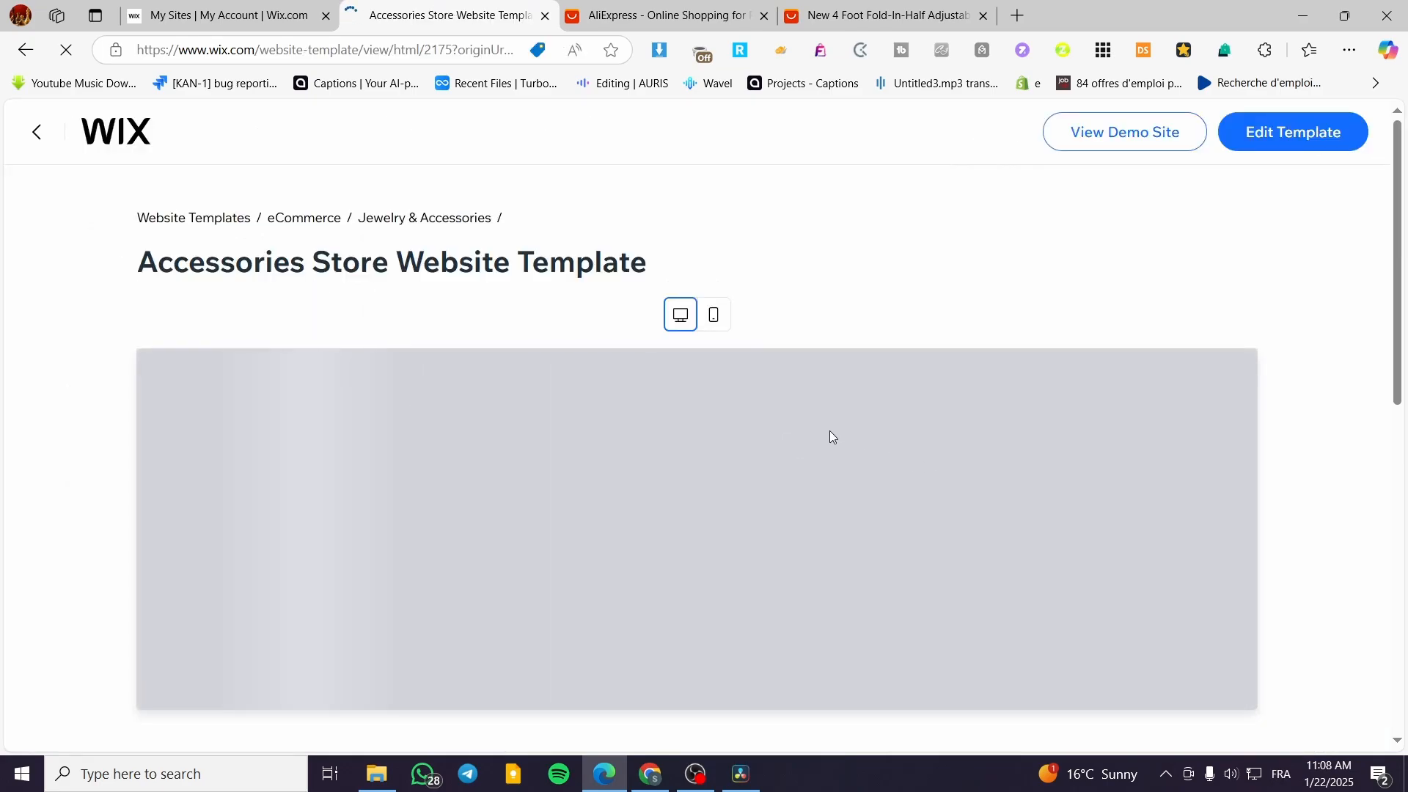
{"action": "scroll", "coordinate": [922, 484], "scroll_direction": "down", "scroll_amount": 3}
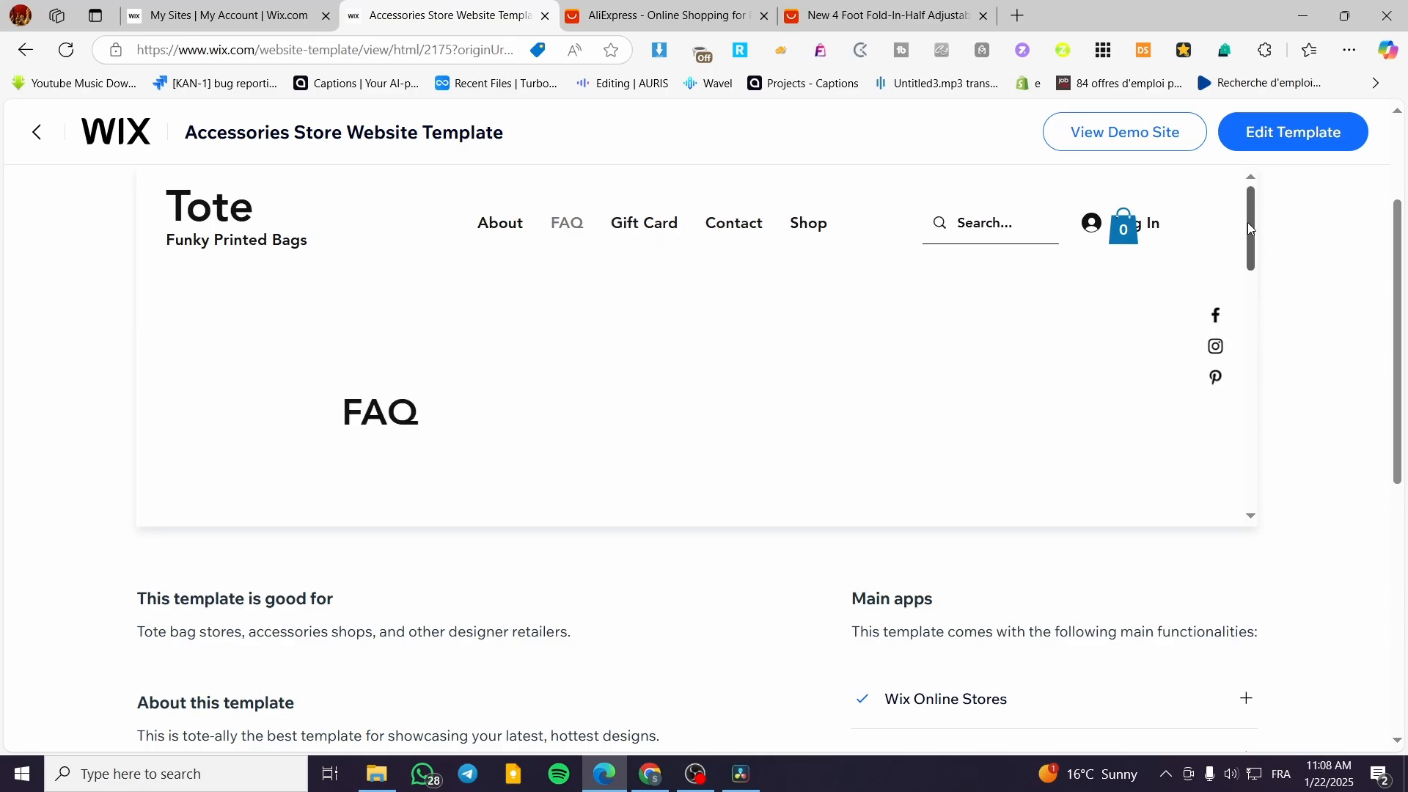
{"action": "left_click_drag", "start_coordinate": [1250, 223], "coordinate": [1214, 175]}
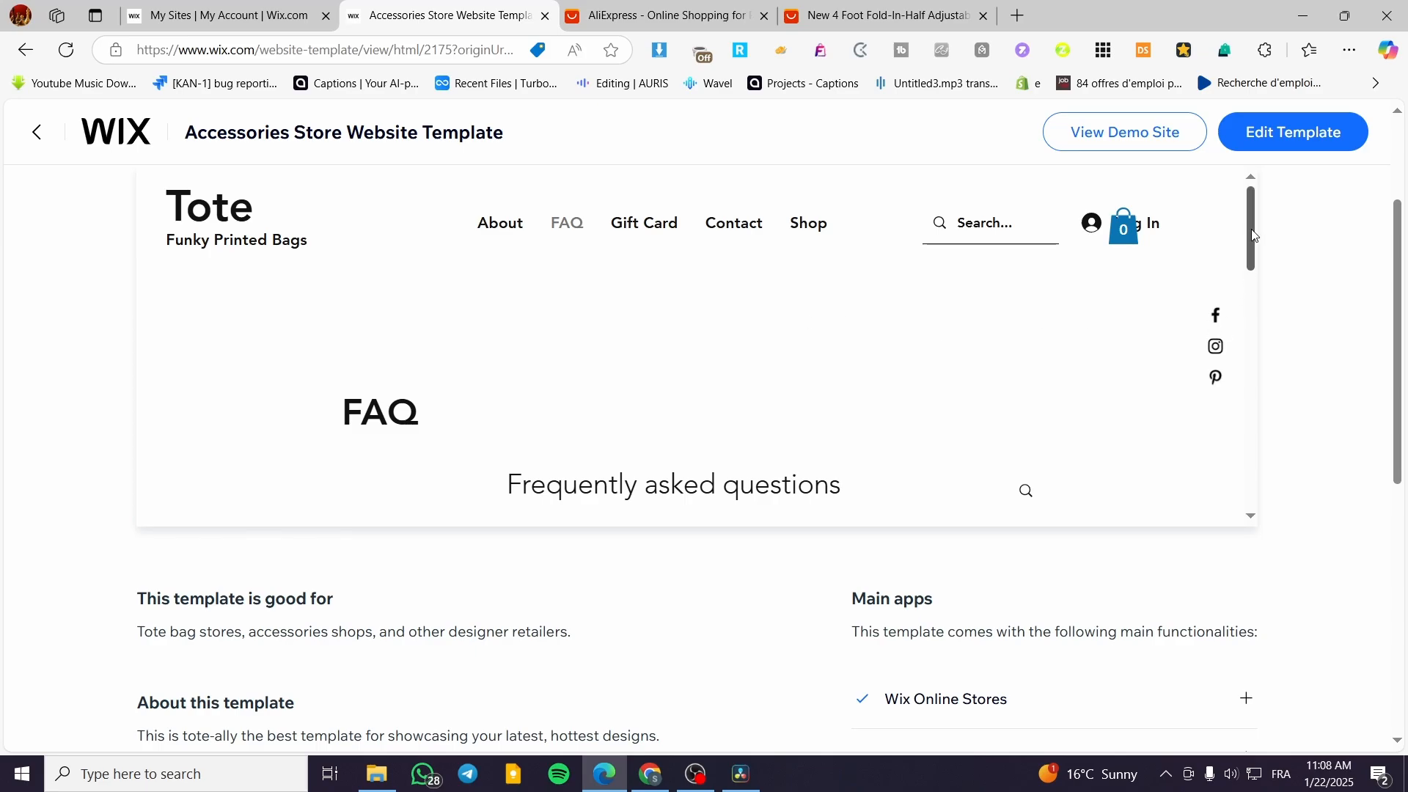
{"action": "left_click_drag", "start_coordinate": [1251, 229], "coordinate": [1239, 179]}
{"action": "left_click", "coordinate": [1296, 150]}
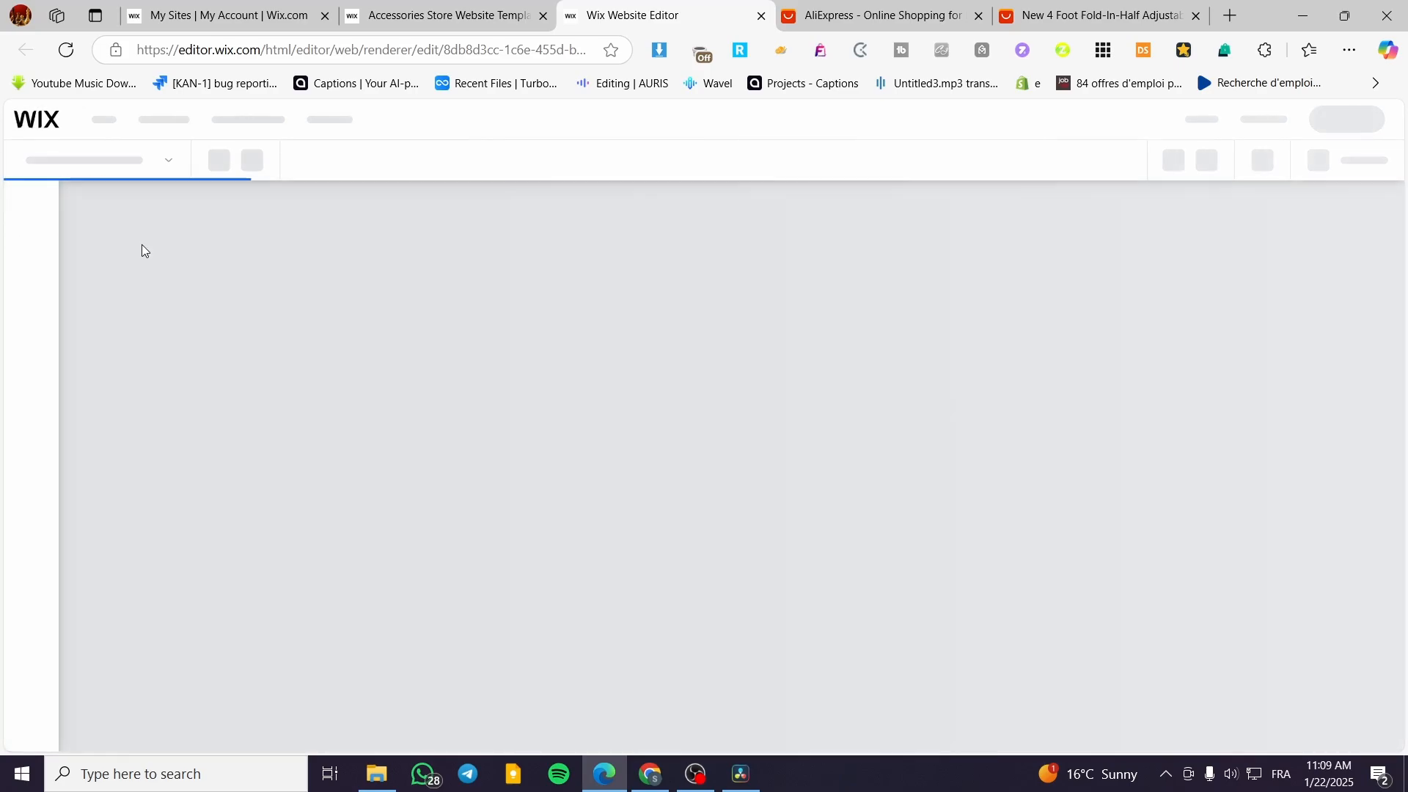
Return from the template page to the list of all sites and open the dashboard of the first Jack's Groceries site.
{"action": "left_click", "coordinate": [374, 4]}
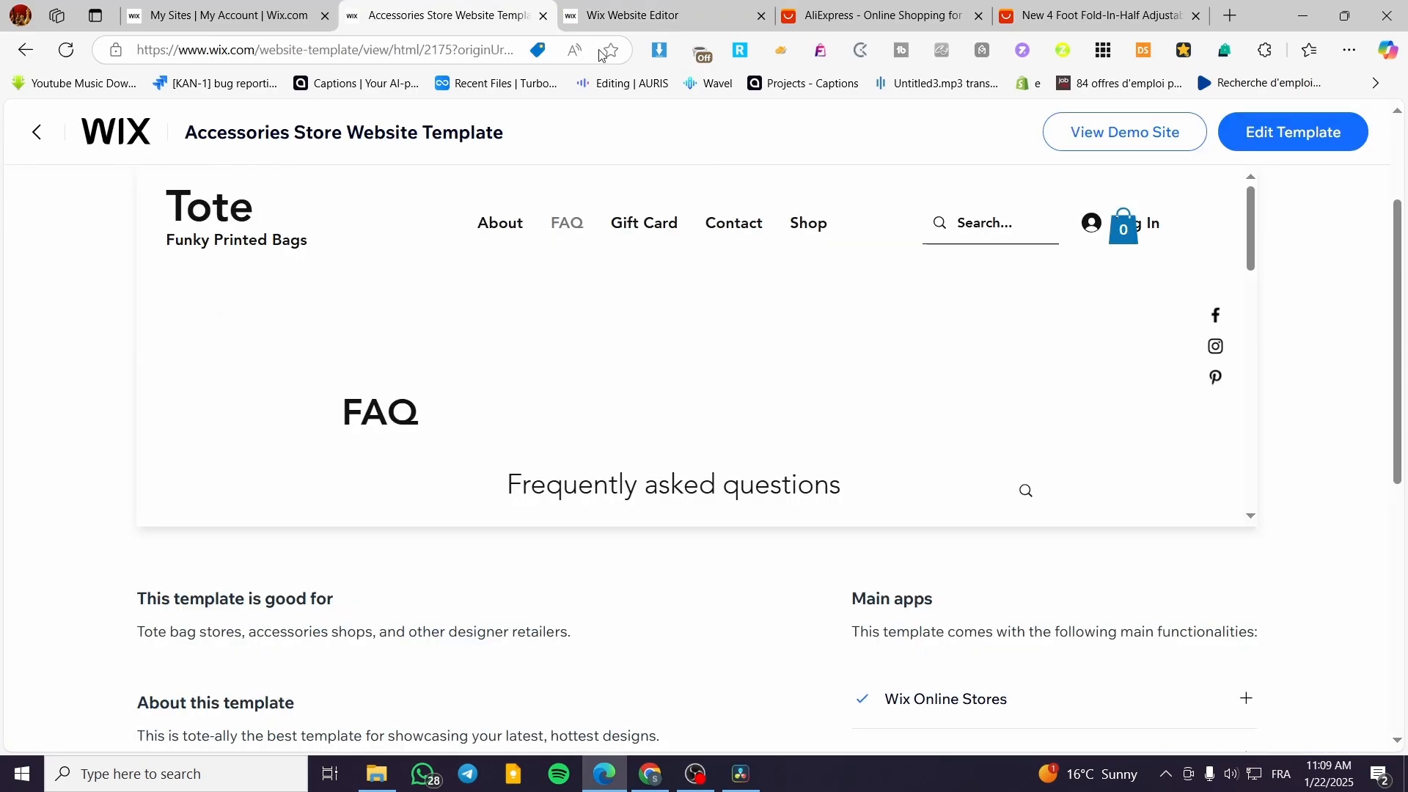
{"action": "left_click", "coordinate": [216, 4]}
{"action": "left_click", "coordinate": [387, 8]}
{"action": "left_click", "coordinate": [580, 22]}
{"action": "left_click", "coordinate": [478, 18]}
{"action": "left_click", "coordinate": [108, 140]}
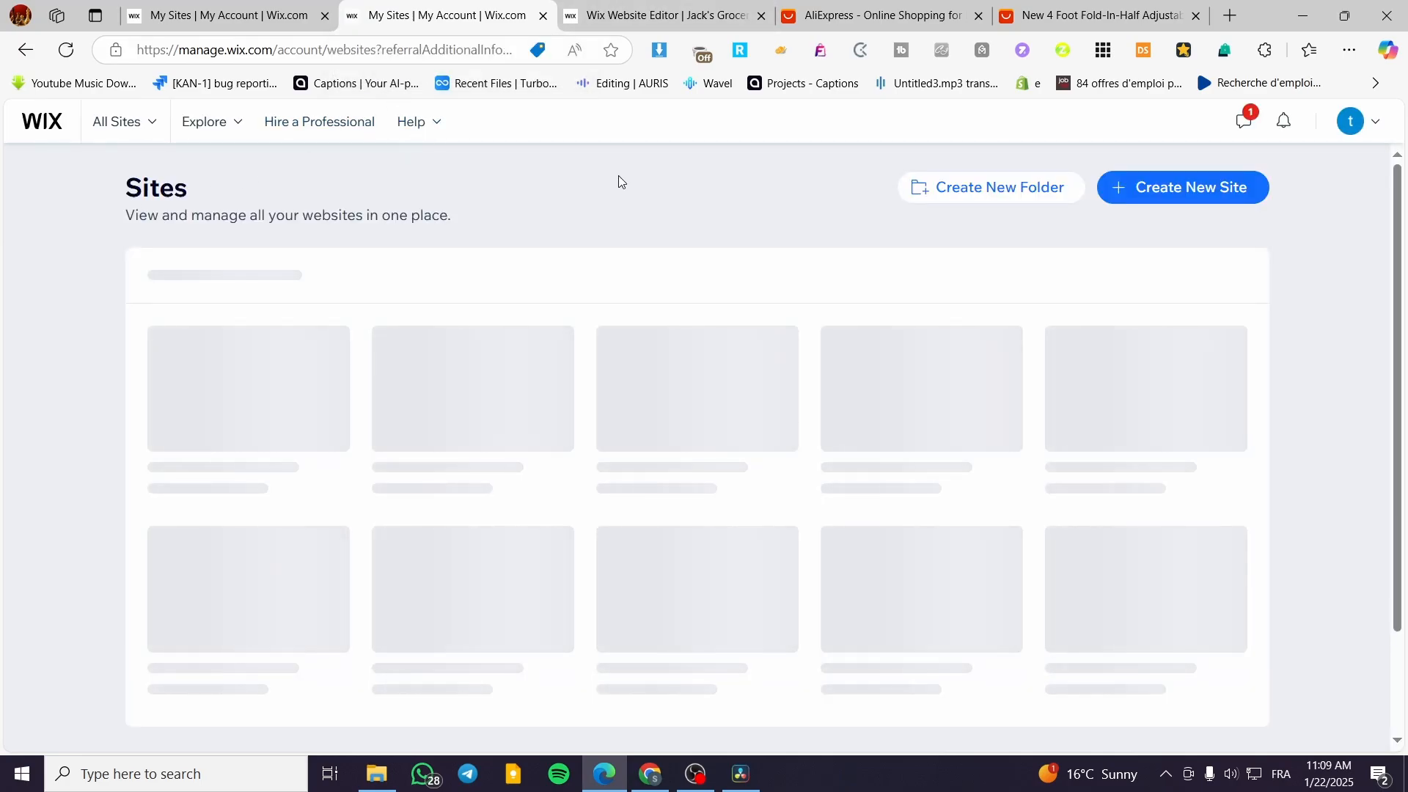
{"action": "mouse_move", "coordinate": [262, 397]}
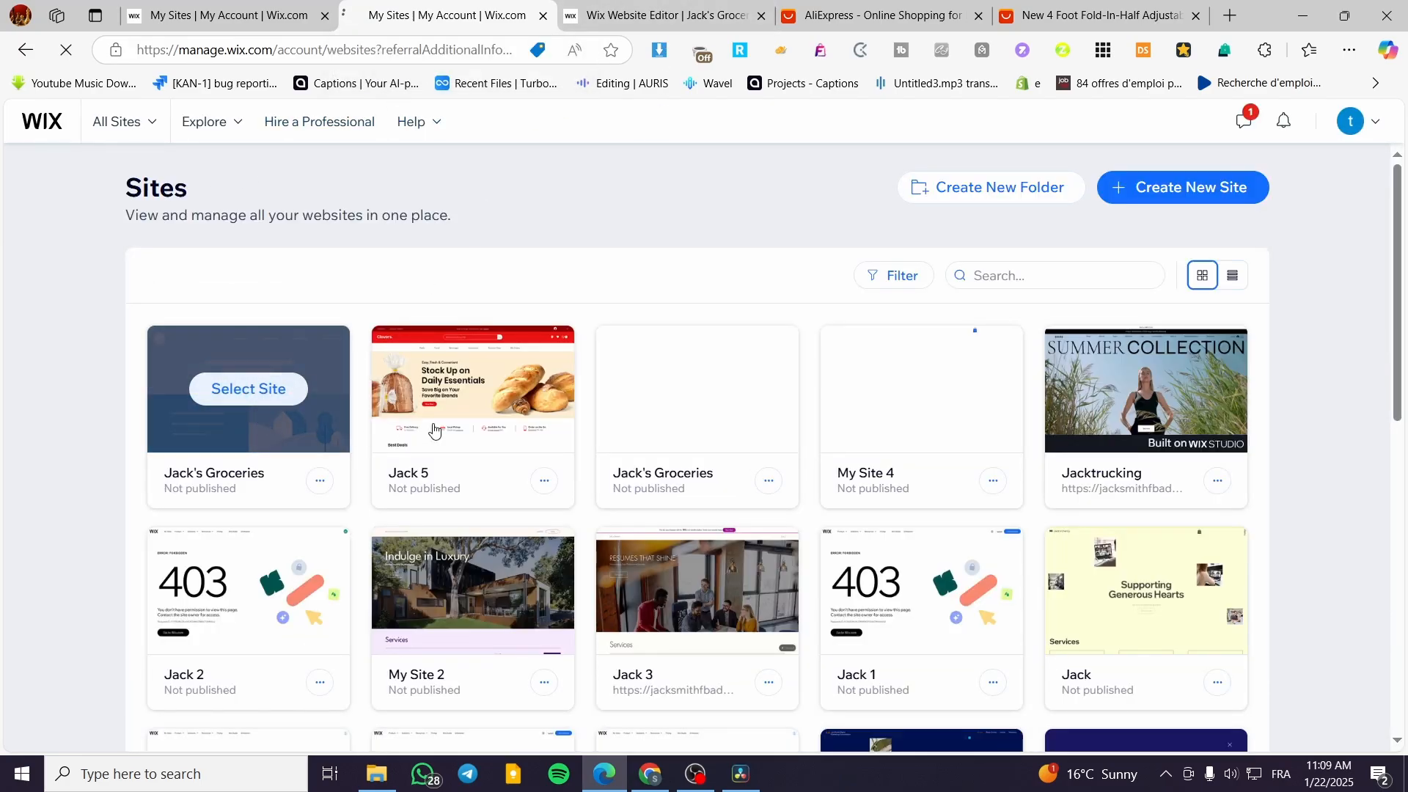
{"action": "left_click", "coordinate": [245, 458]}
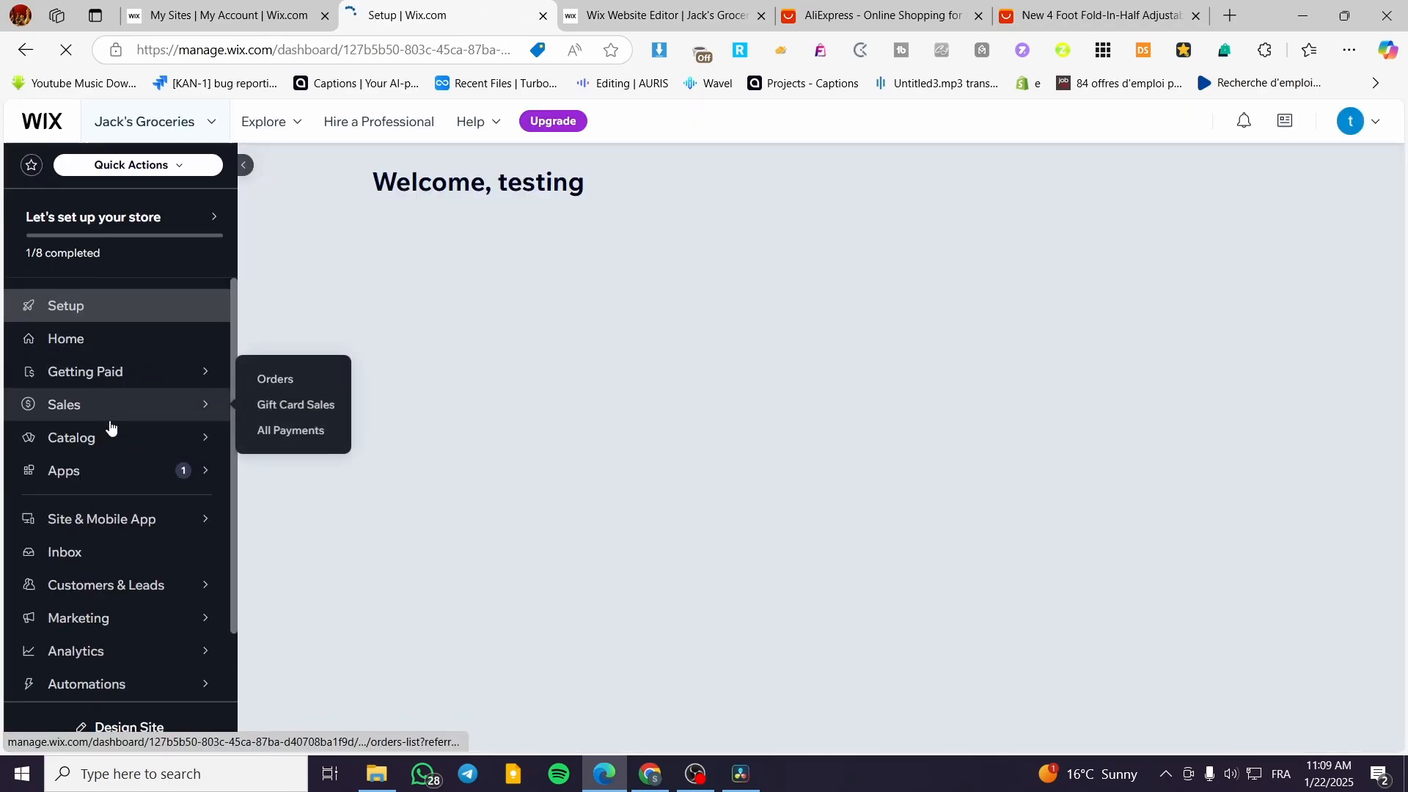
Open the App Market for the site and search it for "cj dropshipping".
{"action": "mouse_move", "coordinate": [104, 473]}
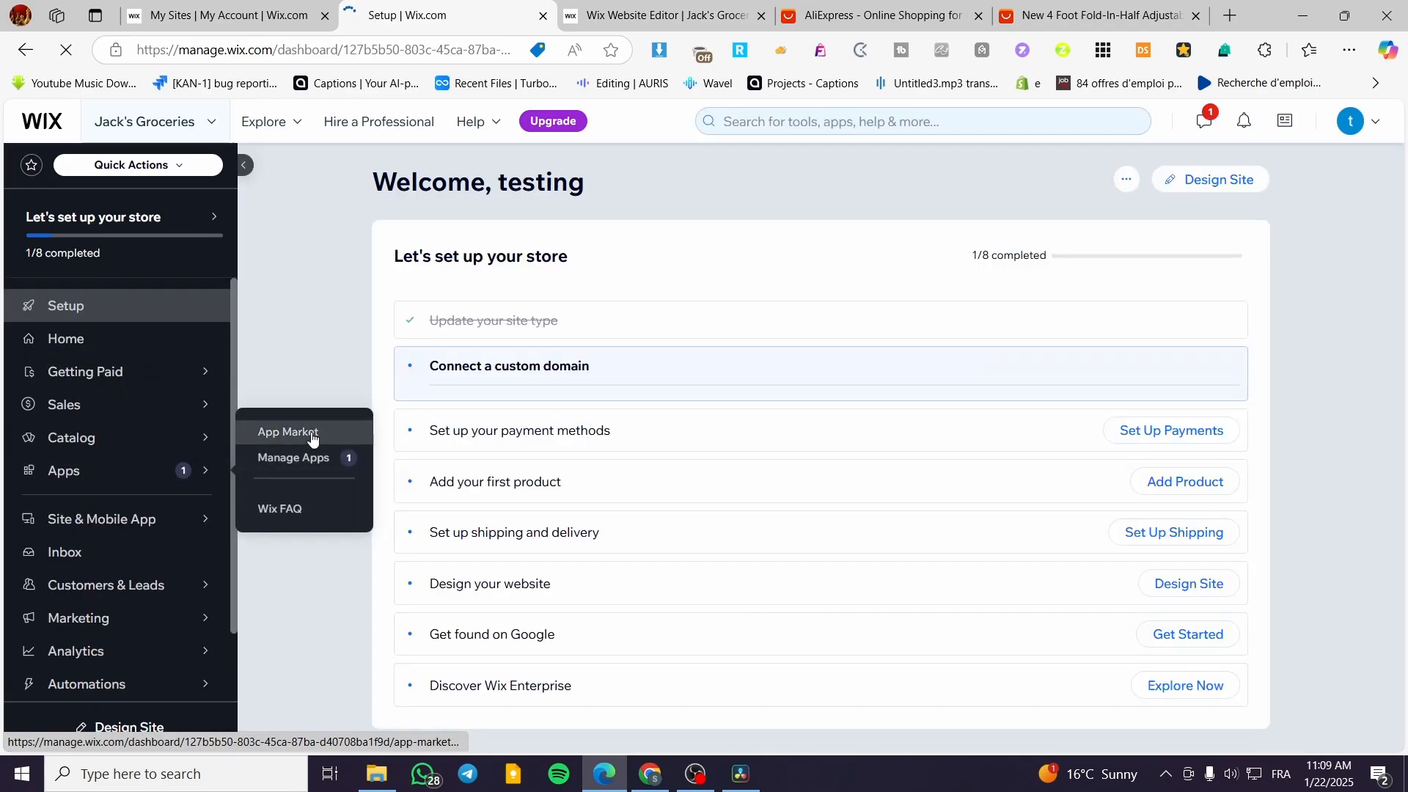
{"action": "left_click", "coordinate": [311, 438]}
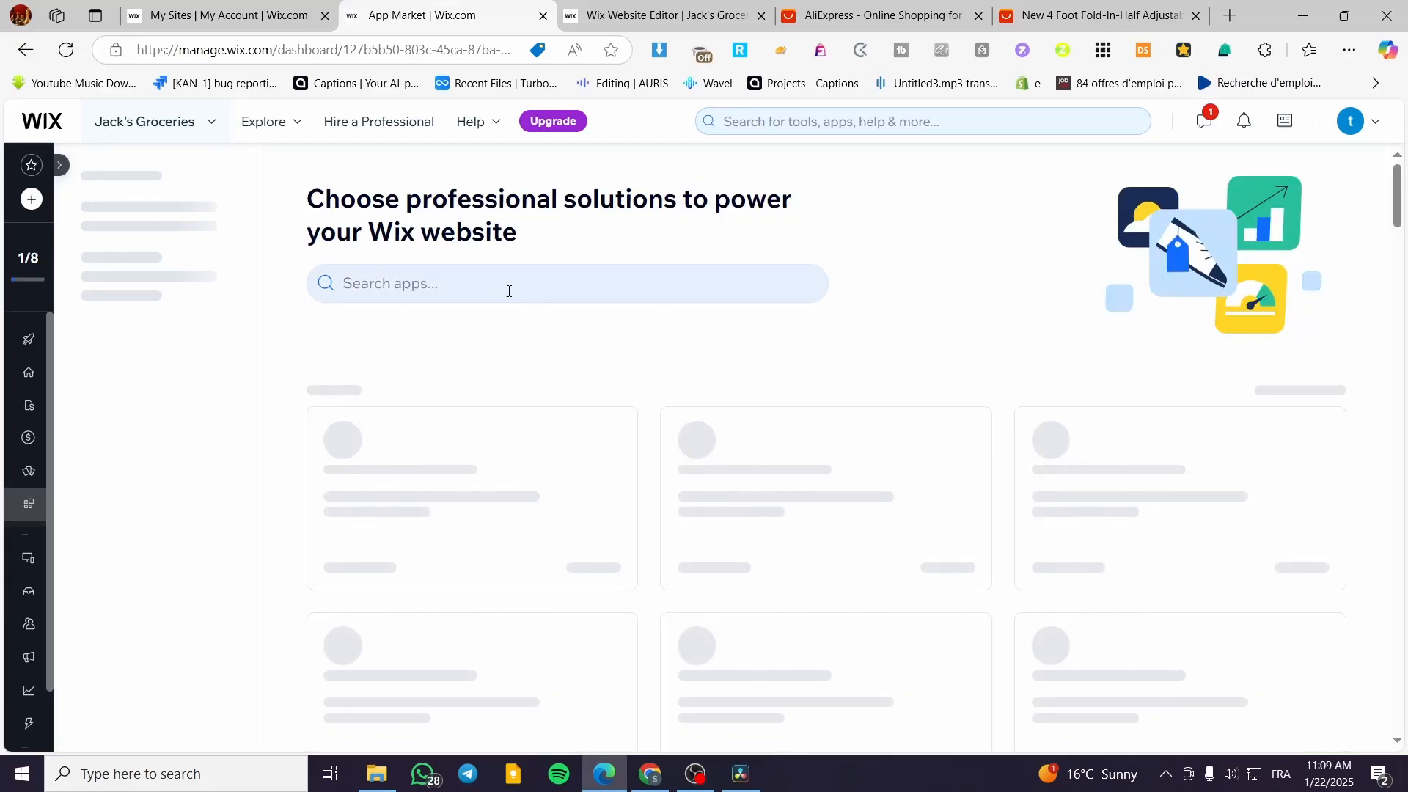
{"action": "left_click", "coordinate": [480, 283]}
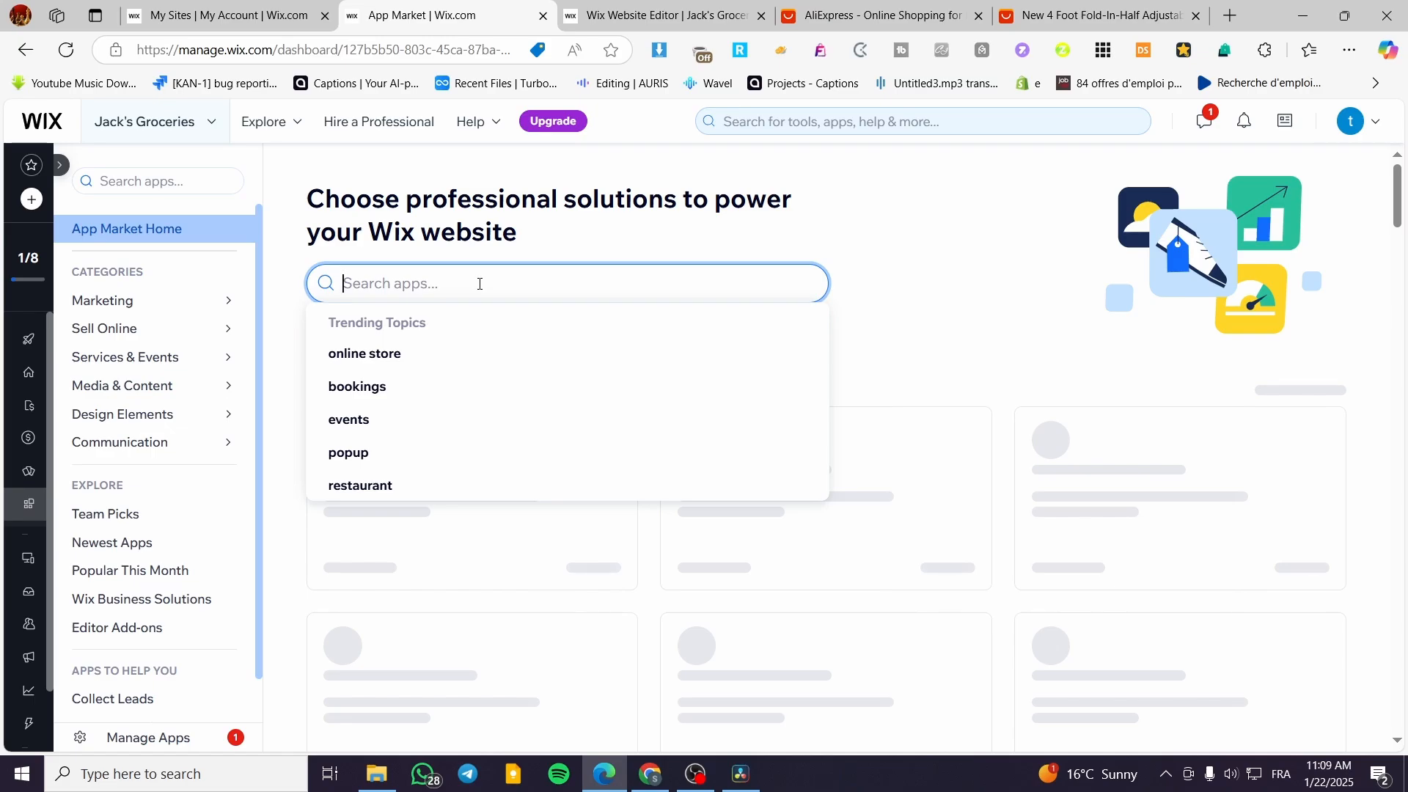
{"action": "type", "text": "cj dropshipping"}
{"action": "key", "text": "Return"}
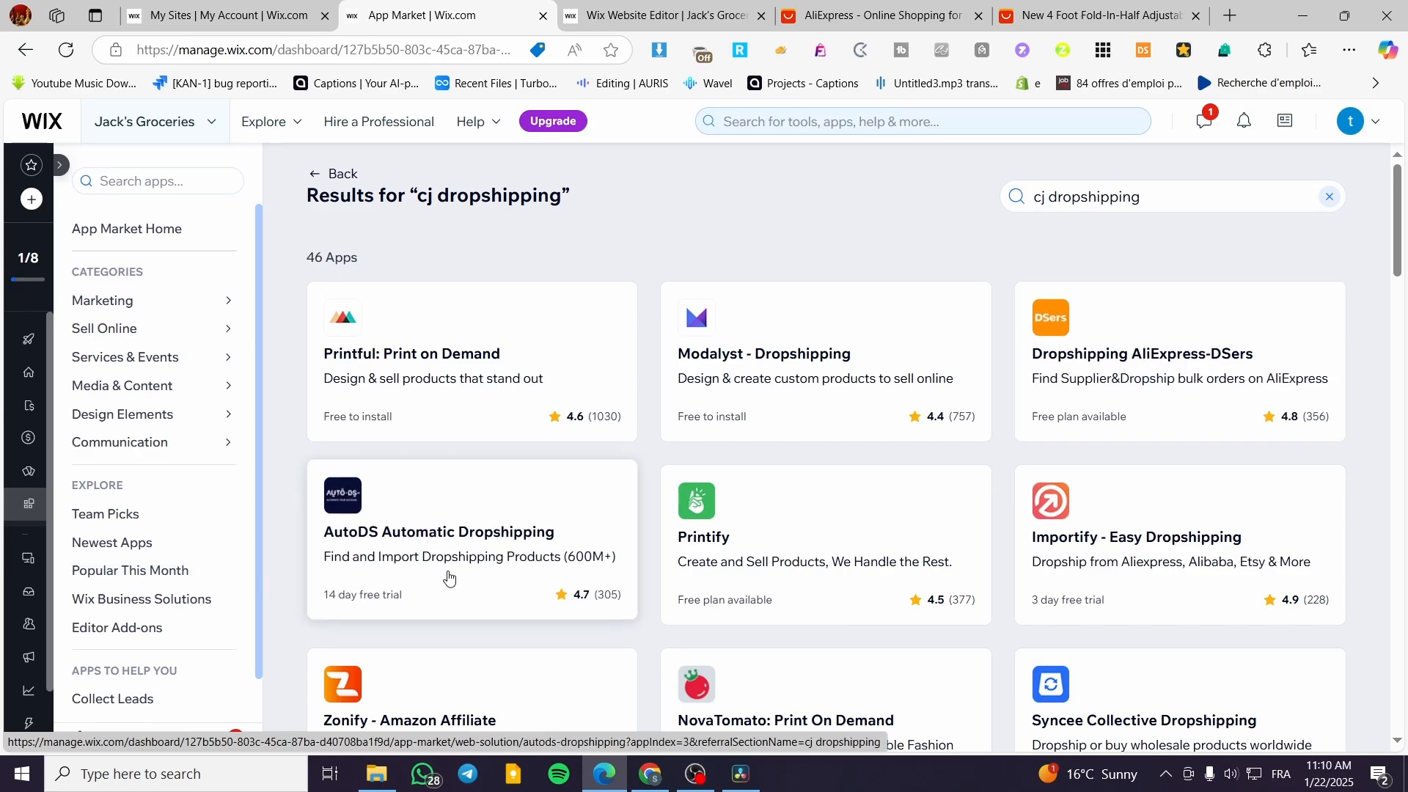
View the Dropshipping AliExpress-DSers app page, and return to the Wix Website Editor.
{"action": "left_click", "coordinate": [1150, 359]}
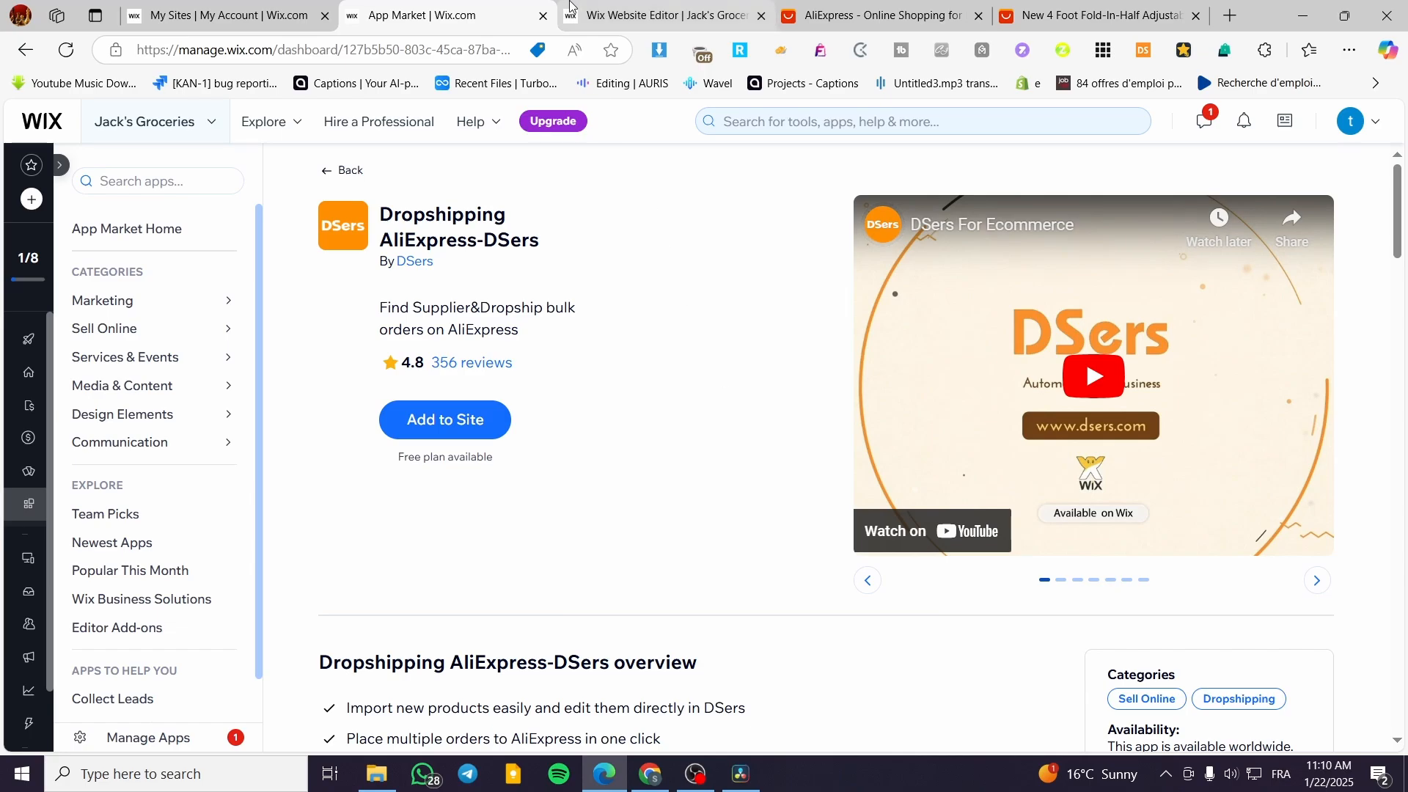
{"action": "left_click", "coordinate": [638, 15]}
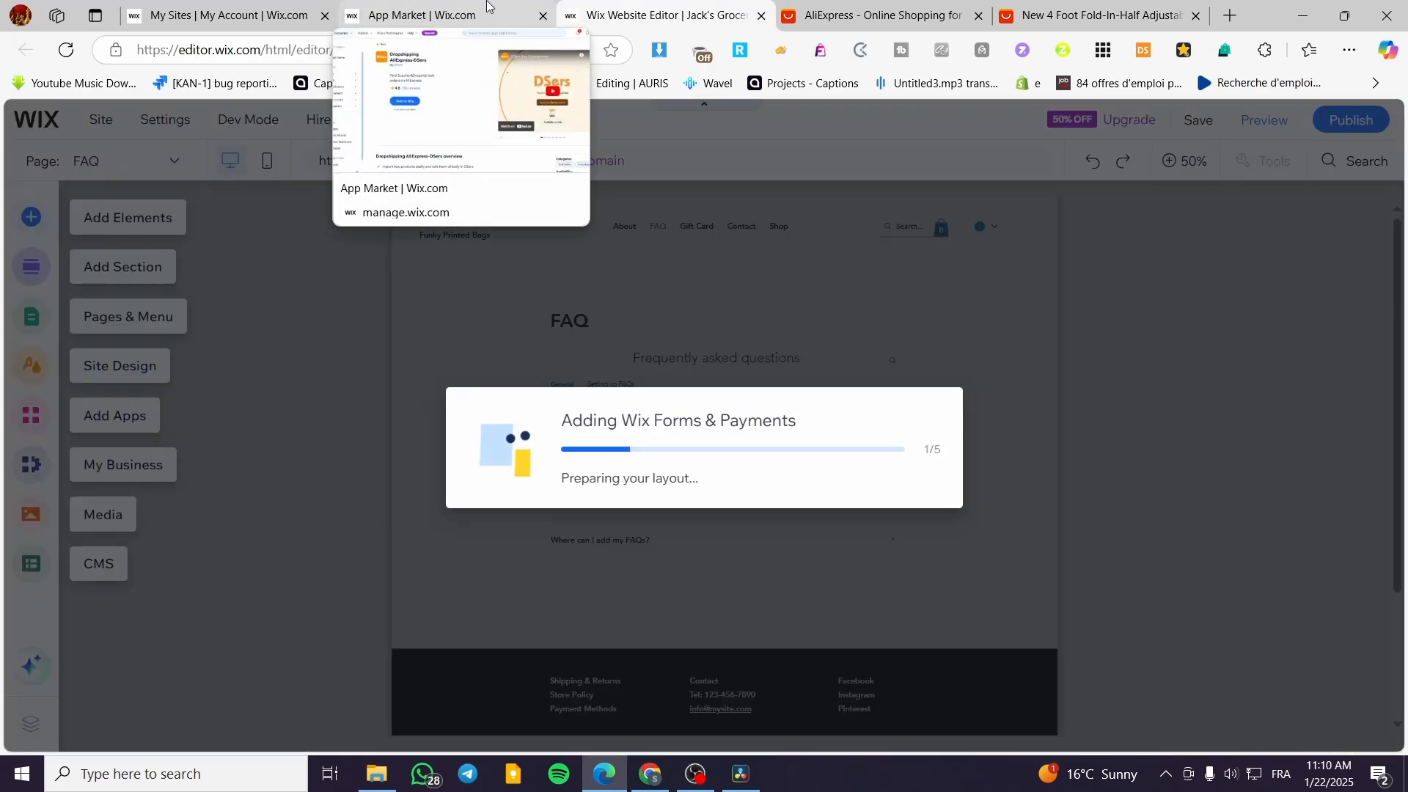